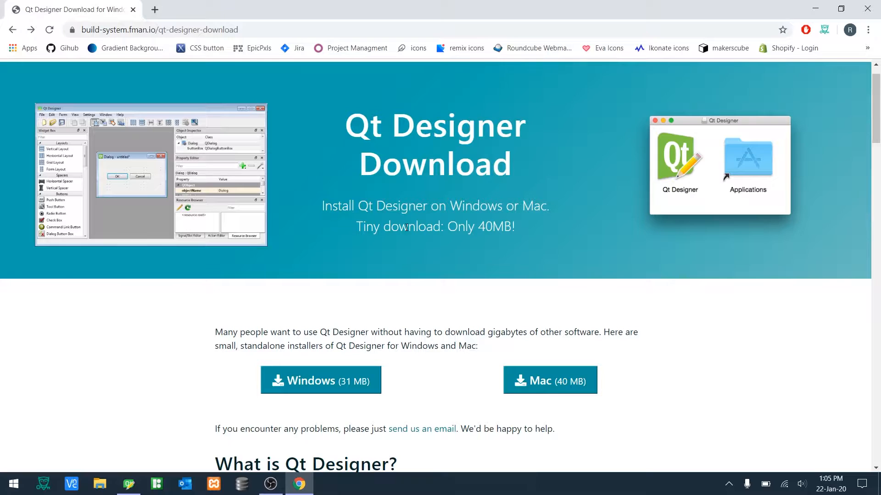
- Switch from the download page to Qt Designer and show the Signal/Slot Editor panel
scroll(407, 227, down, 1)
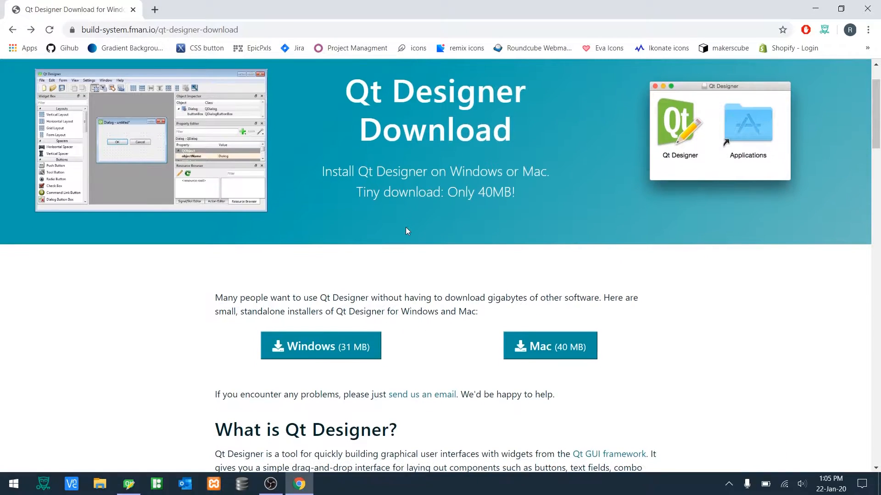
scroll(405, 227, up, 1)
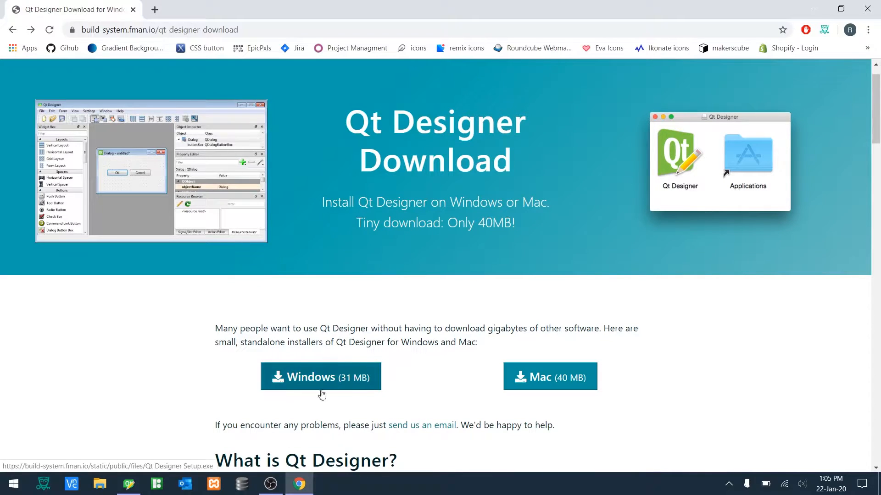
mouse_move(301, 479)
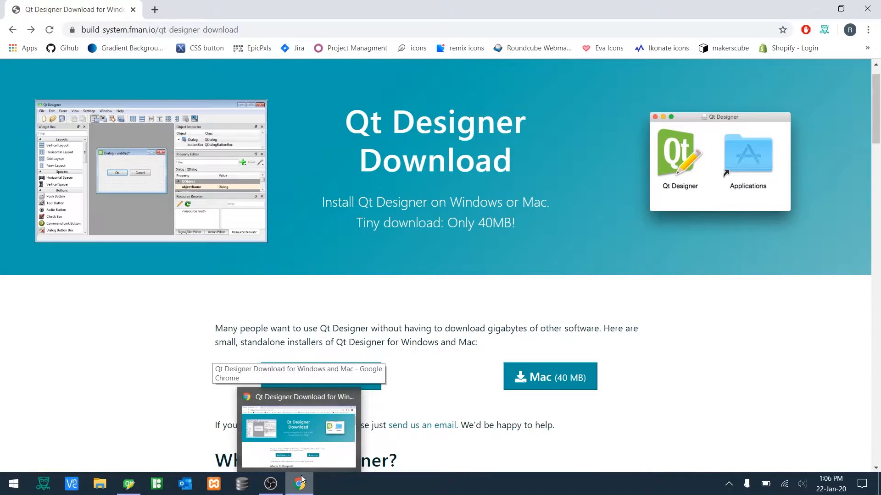
click(135, 487)
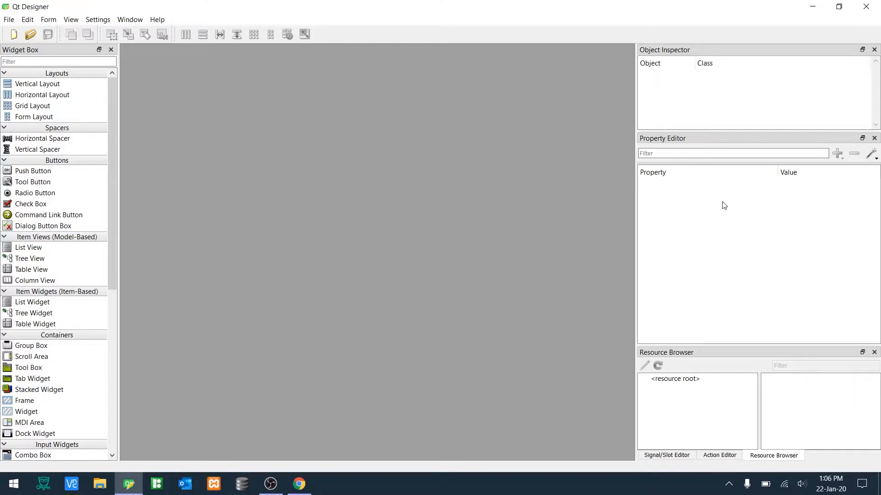
click(707, 456)
click(679, 459)
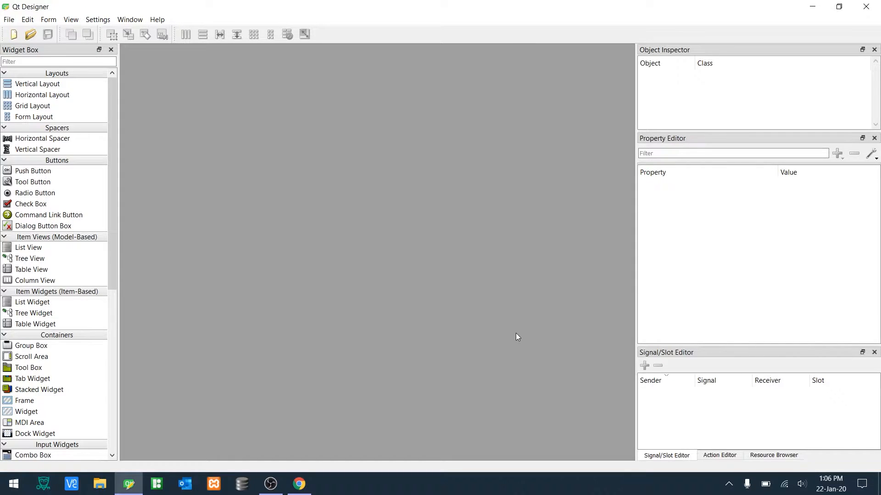
- Create a new form from the Main Window template after previewing the other form templates
click(15, 36)
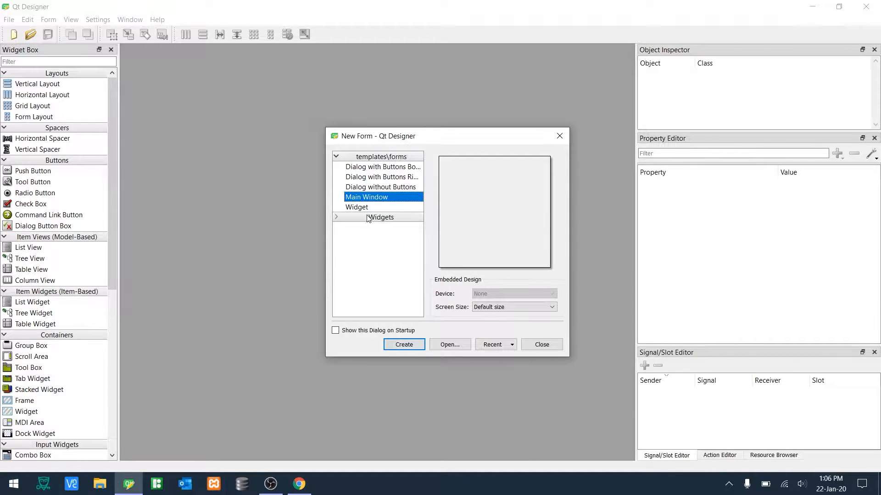
click(370, 168)
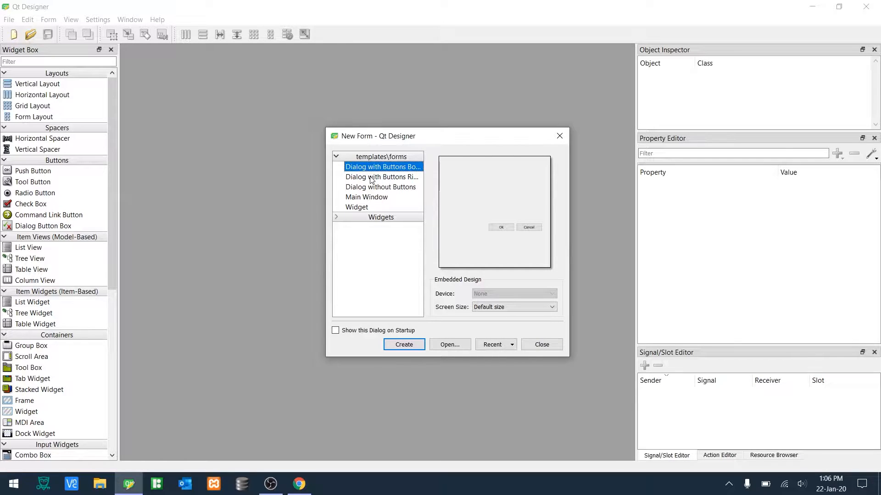
click(370, 176)
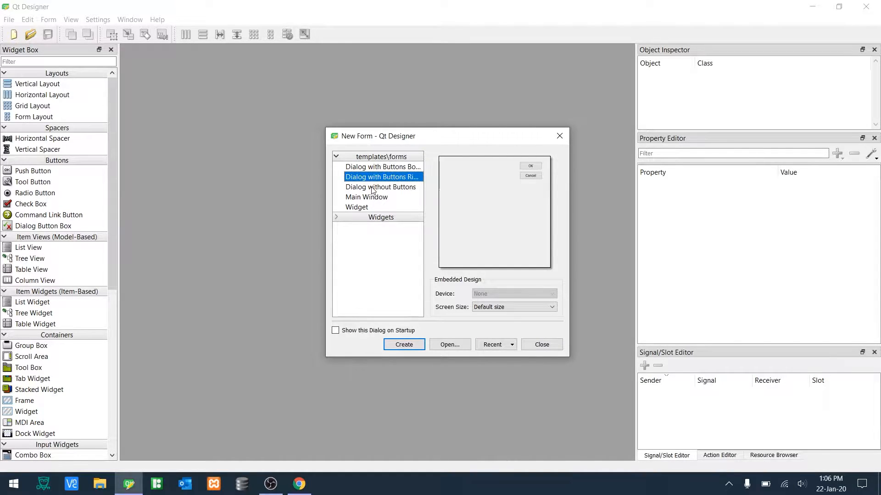
click(371, 187)
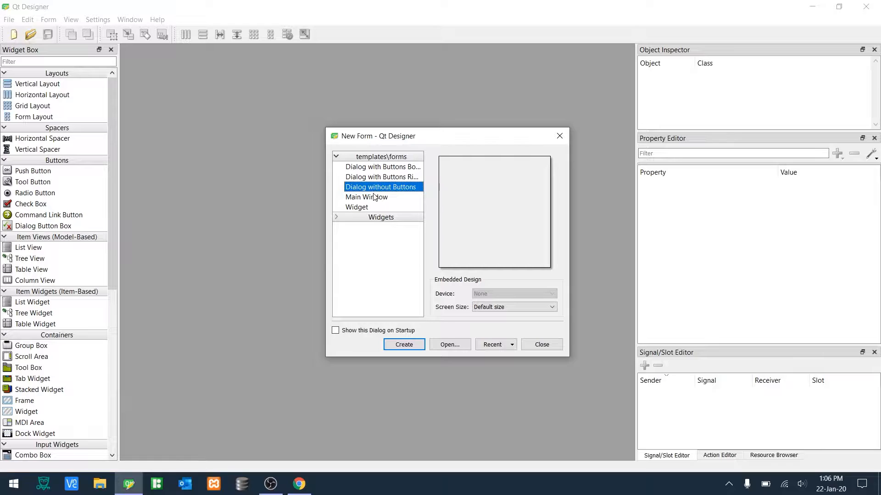
click(374, 197)
click(375, 206)
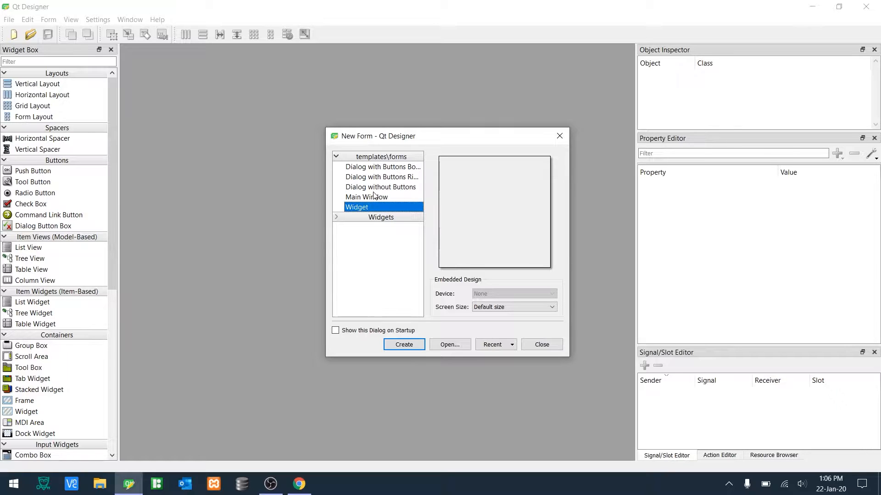
click(375, 197)
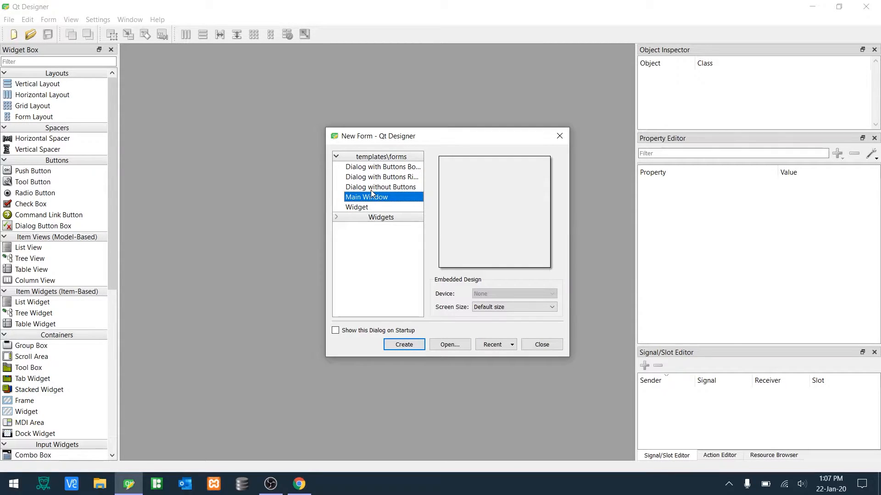
click(398, 350)
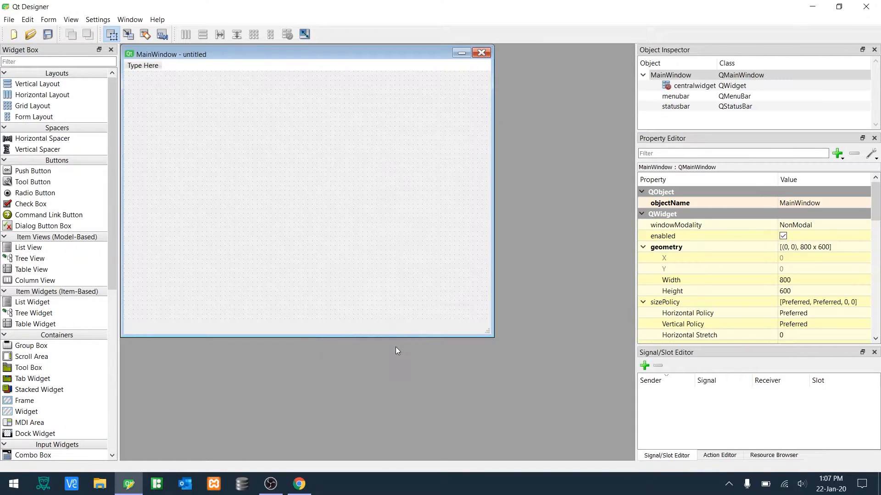
- Add a File menu to the menu bar with an Open item
double_click(152, 69)
text(File)
key(Return)
double_click(156, 77)
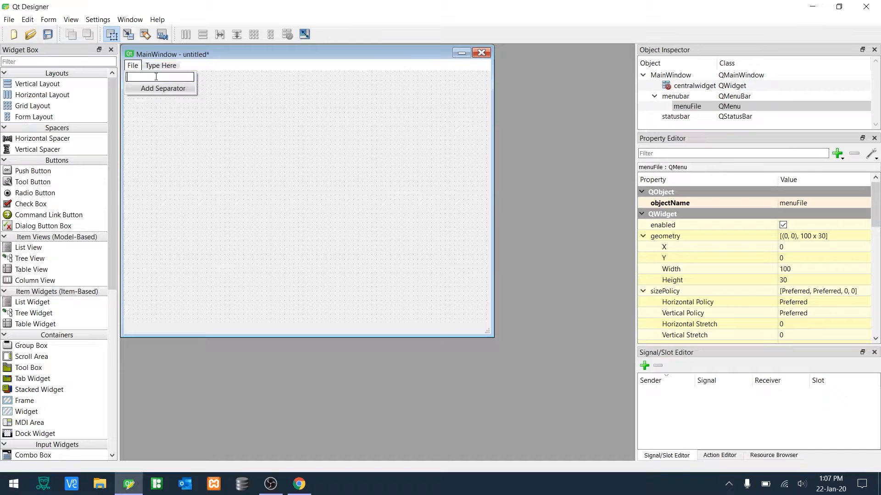
text(Open)
key(Return)
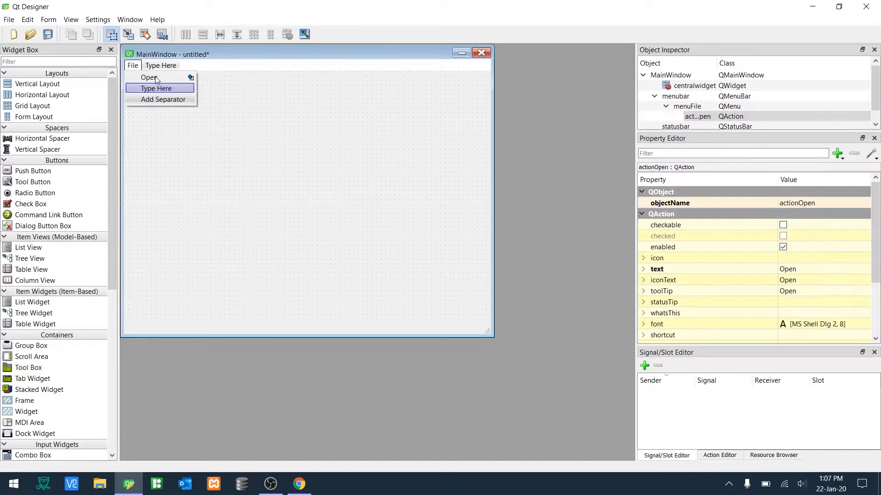
- Add a Save item, a separator and an Exit item to the File menu
double_click(151, 89)
text(Save)
key(Return)
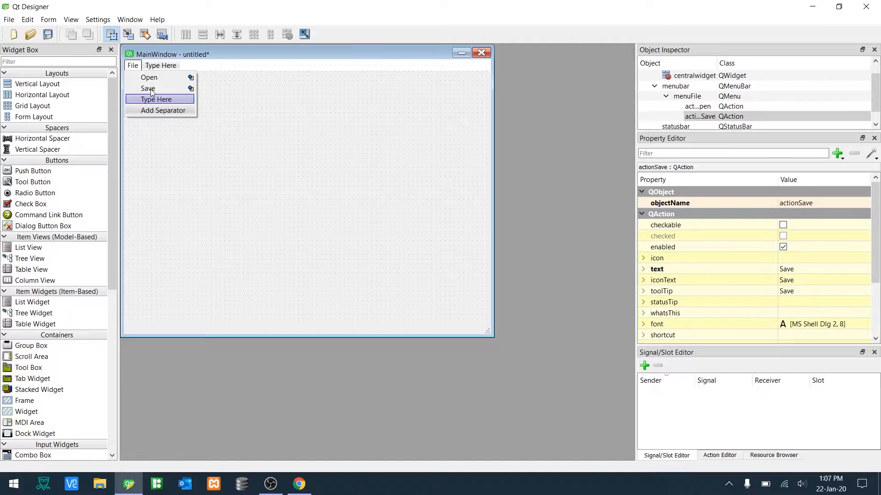
click(178, 112)
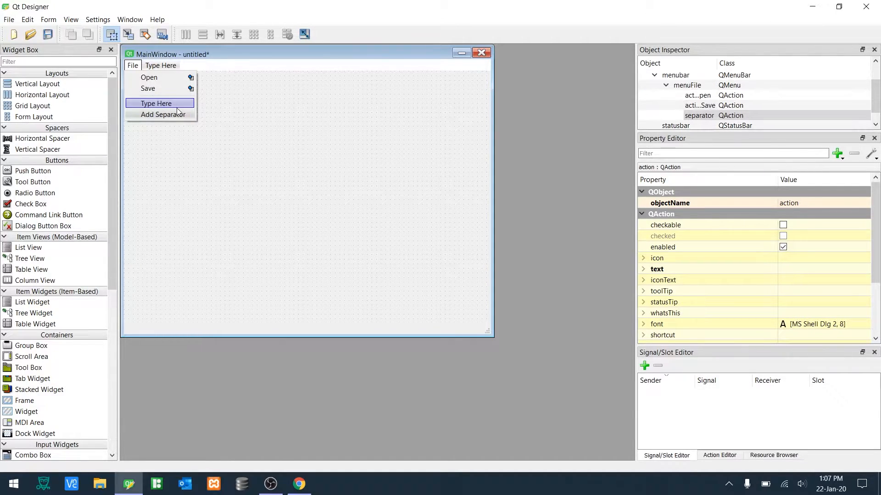
double_click(170, 103)
text(Exit)
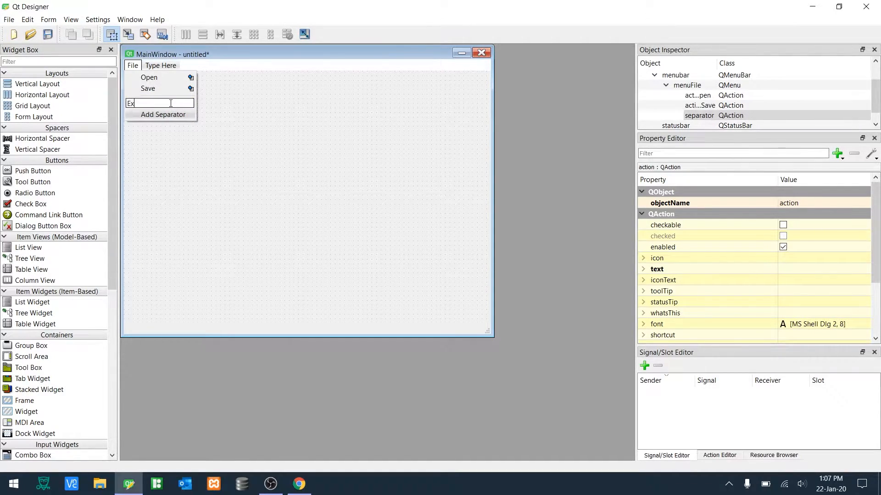
key(Return)
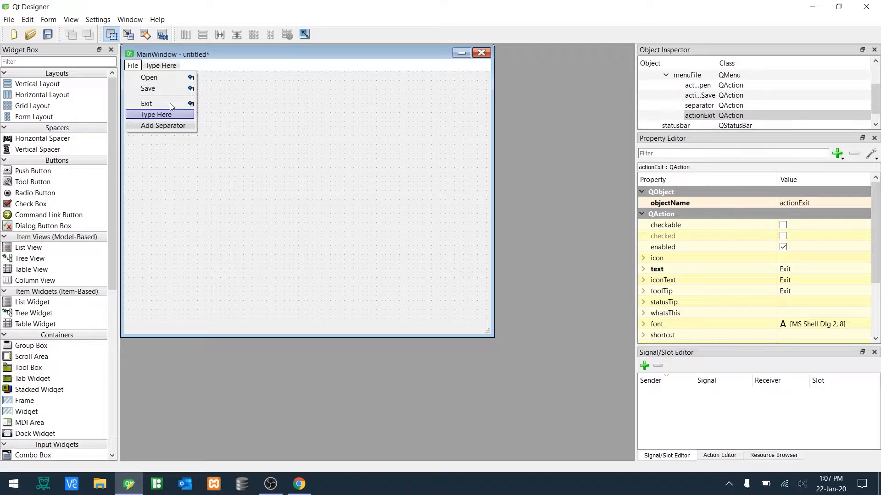
- Preview the main window form
click(287, 53)
drag(271, 53, 328, 81)
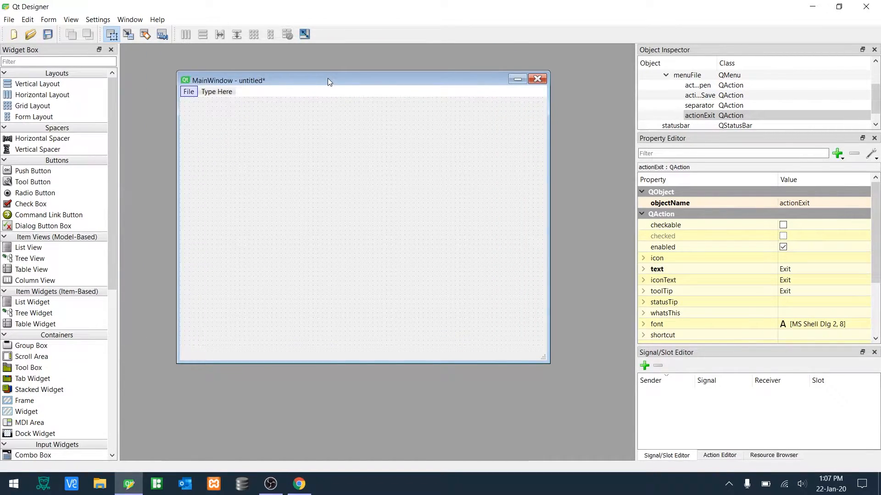
key(ctrl+r)
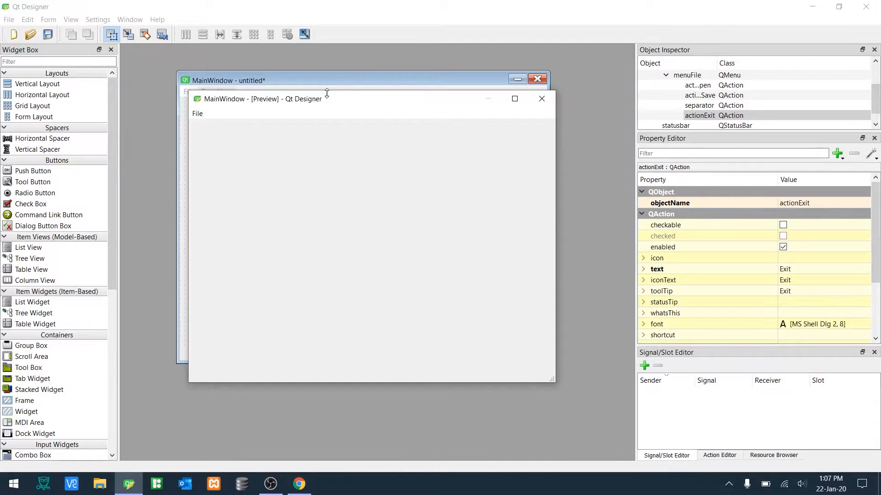
mouse_move(389, 89)
mouse_down()
mouse_move(617, 101)
mouse_move(409, 90)
mouse_move(396, 81)
mouse_up()
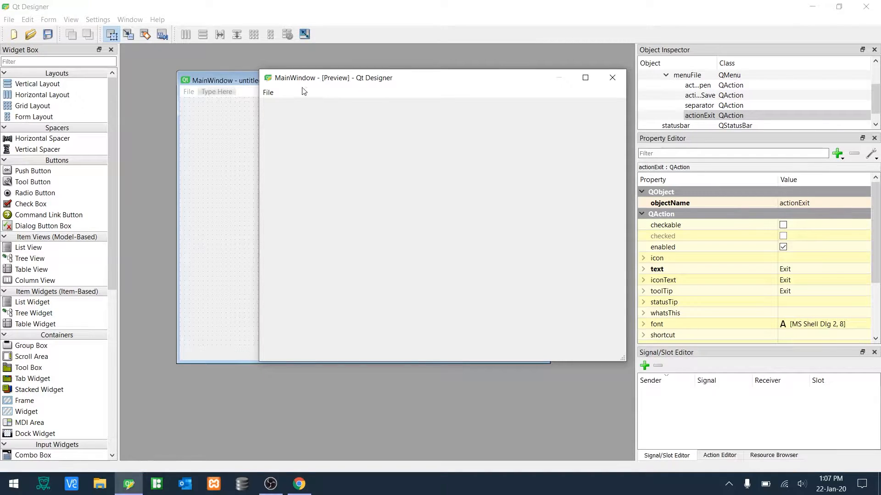
- Check the File menu items in the preview and close the preview
click(270, 93)
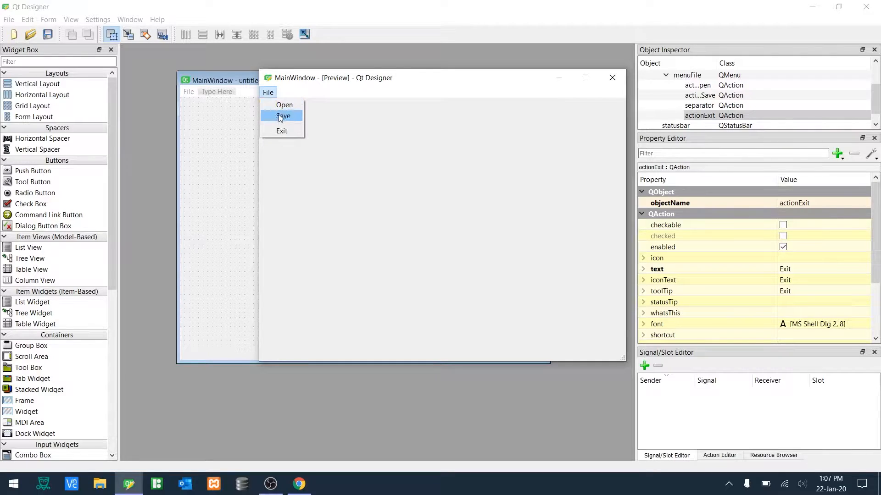
click(266, 93)
click(267, 93)
click(284, 130)
click(269, 95)
click(275, 102)
drag(268, 86, 268, 89)
click(268, 95)
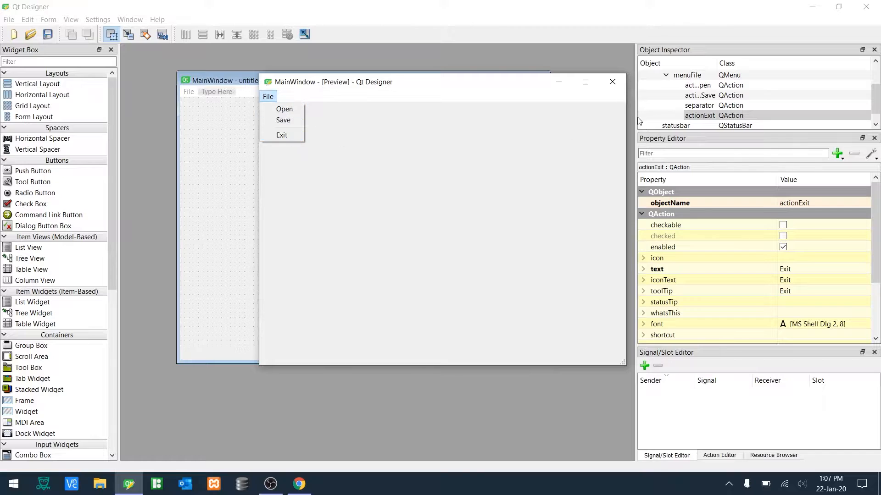
click(612, 82)
click(612, 83)
click(388, 136)
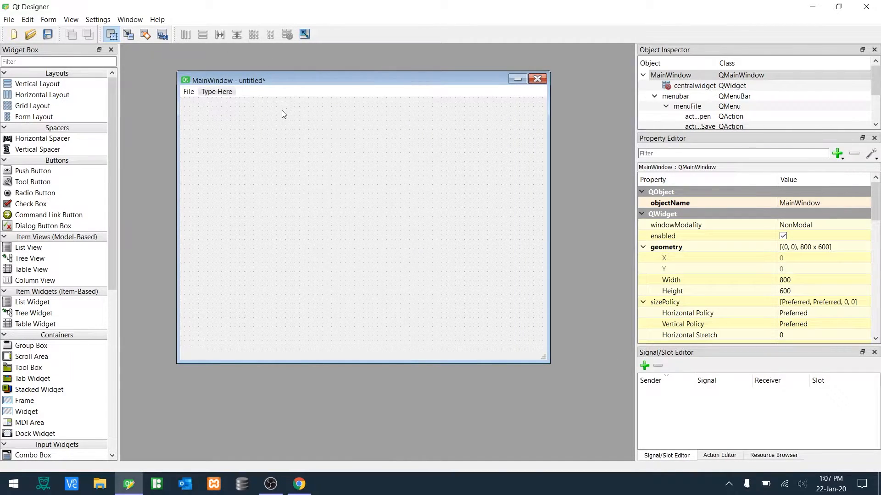
- Add a toolbar to the main window and place the Open action on it
right_click(294, 170)
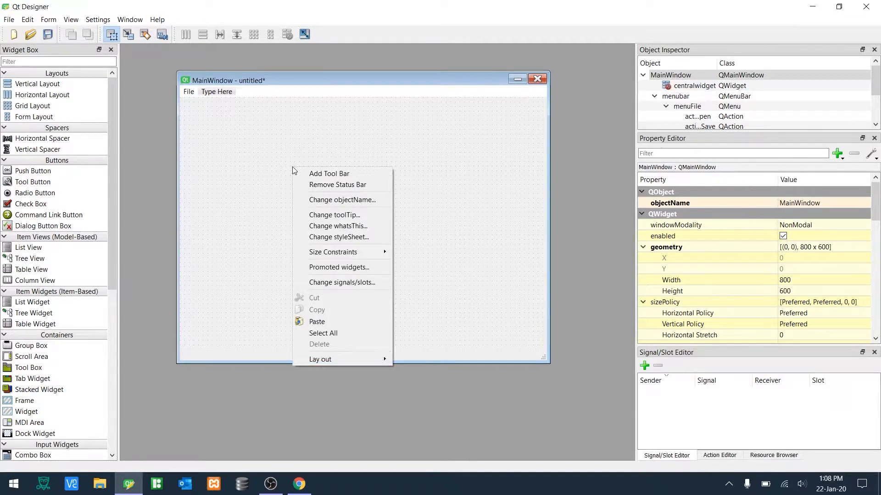
click(313, 178)
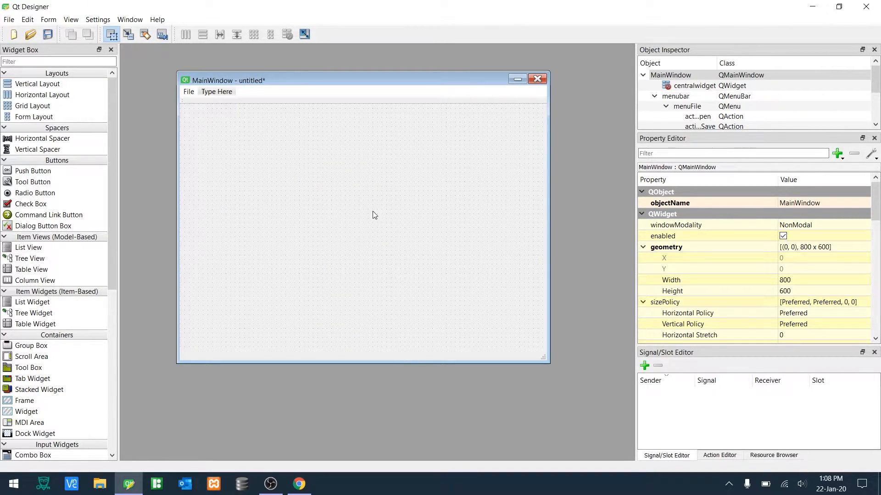
click(723, 455)
click(666, 394)
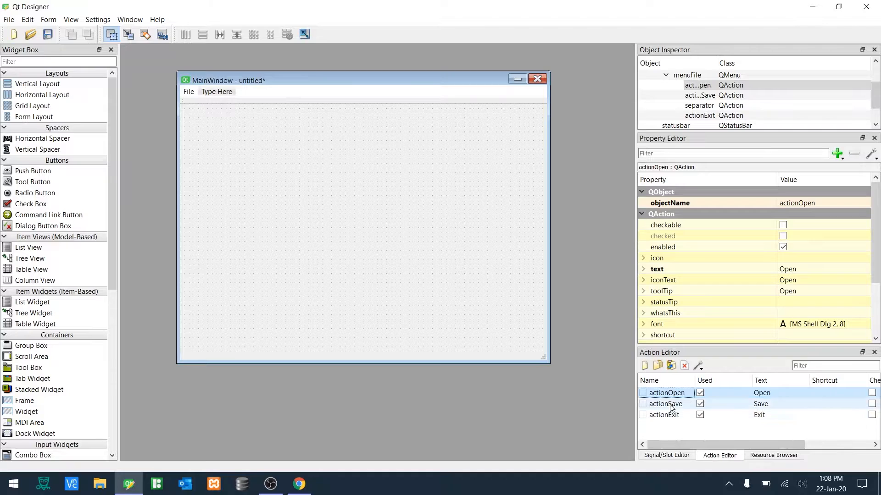
mouse_move(667, 394)
mouse_down()
mouse_move(464, 248)
mouse_move(205, 101)
mouse_up()
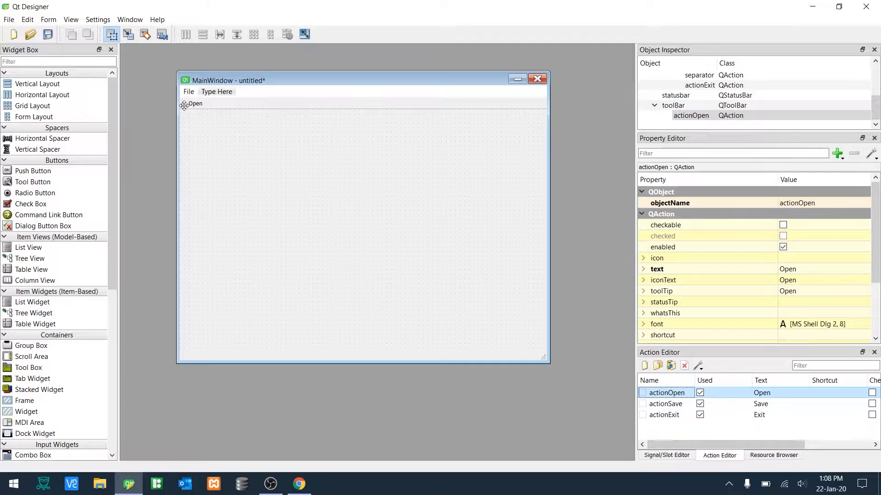
- Move the toolbar to the window's bottom edge and back to the top
drag(184, 106, 314, 345)
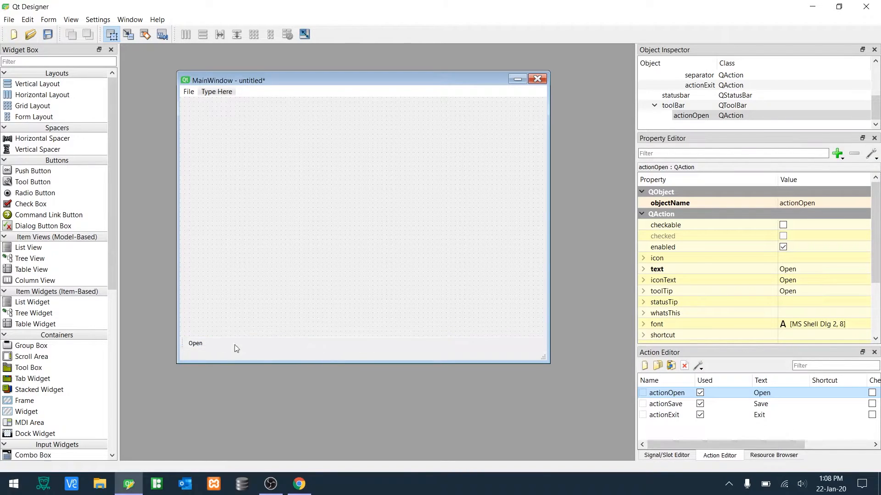
drag(183, 343, 202, 105)
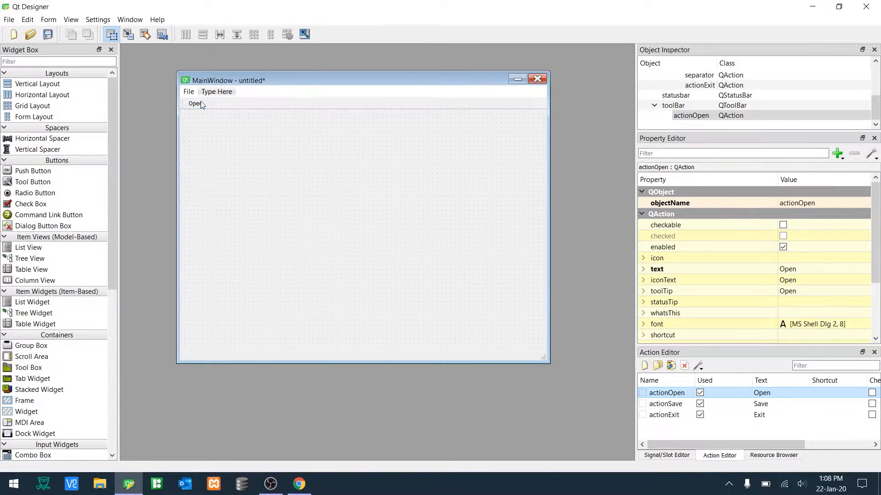
- Select the toolbar and review its properties
click(233, 103)
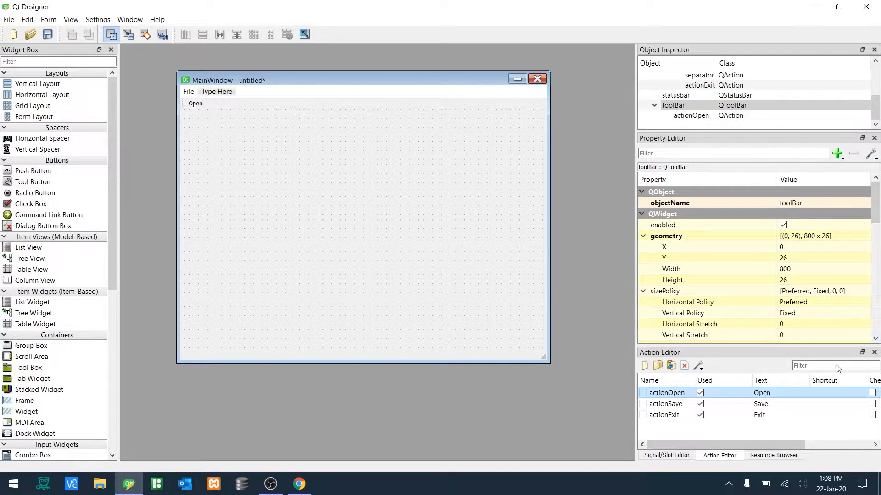
scroll(815, 339, down, 10)
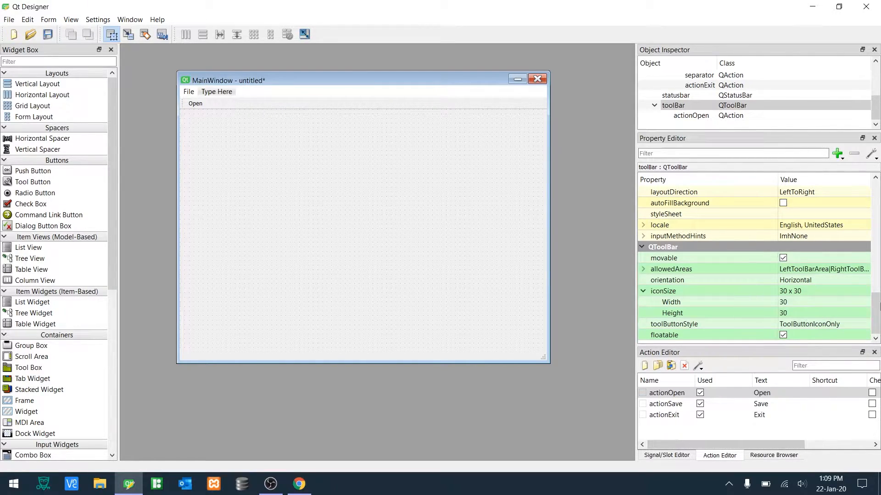
mouse_move(876, 314)
mouse_down()
mouse_move(877, 234)
mouse_move(879, 310)
mouse_up()
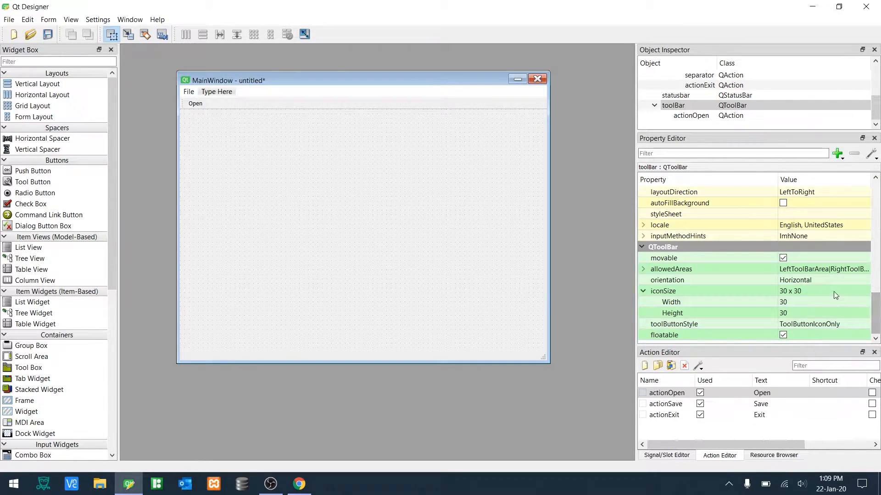
right_click(645, 397)
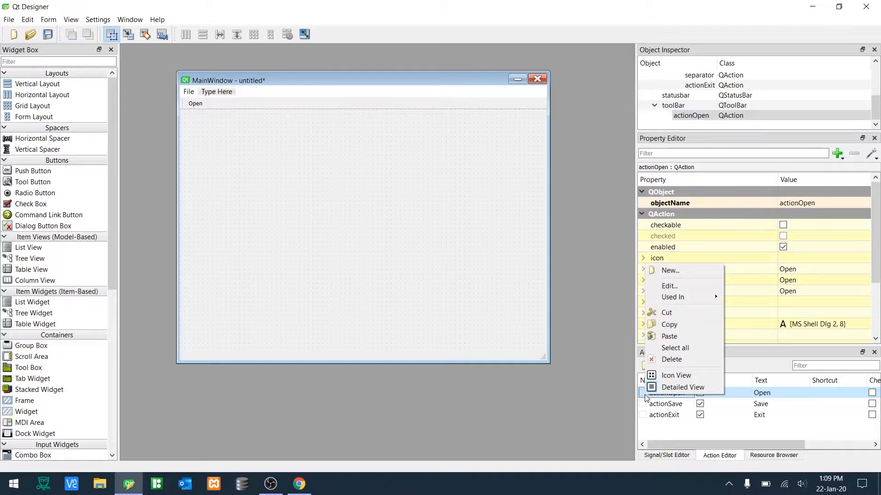
click(673, 286)
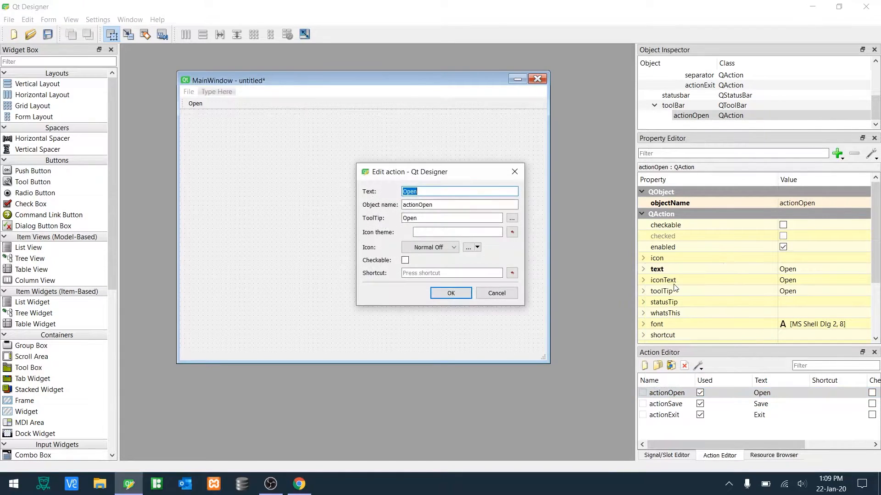
click(502, 233)
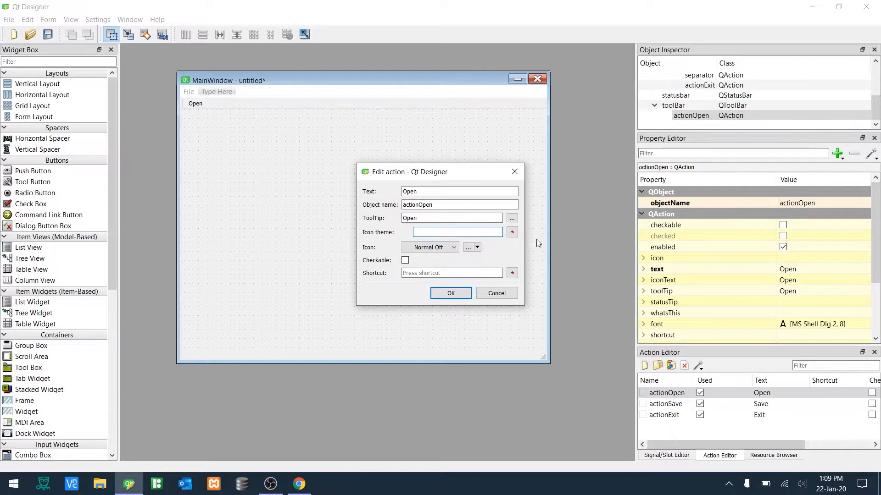
click(444, 249)
click(445, 249)
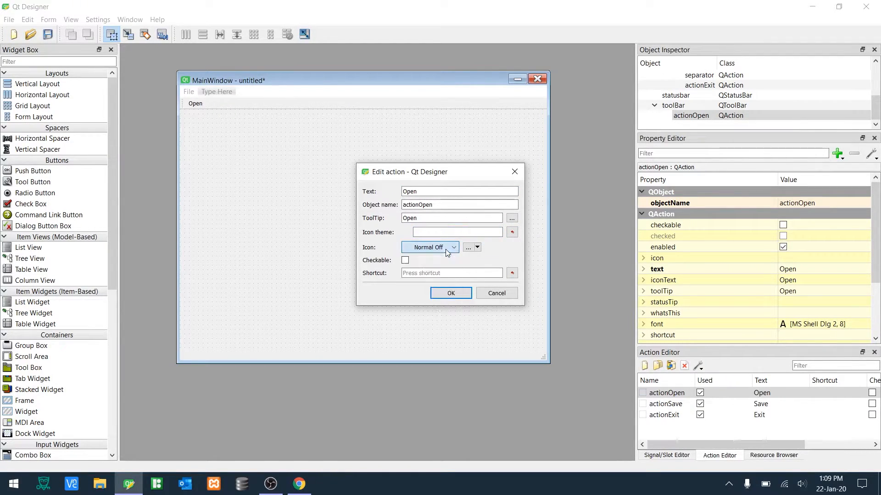
click(468, 250)
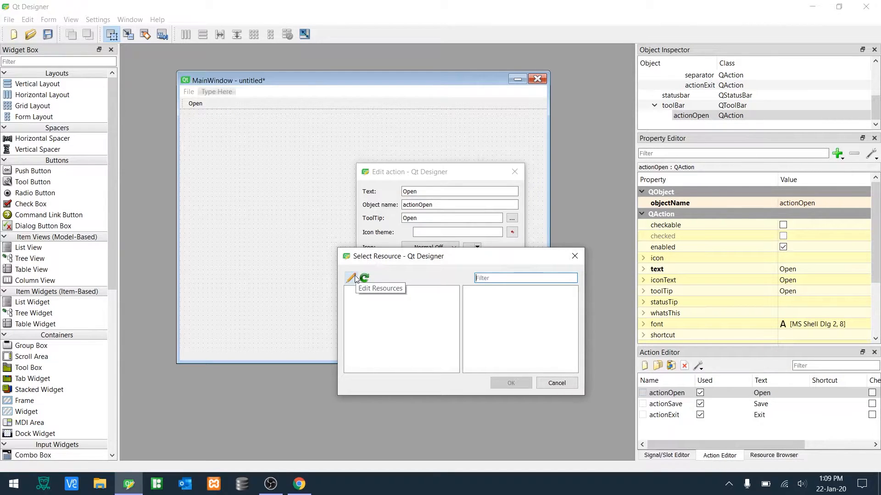
key(Escape)
key(Escape)
click(757, 456)
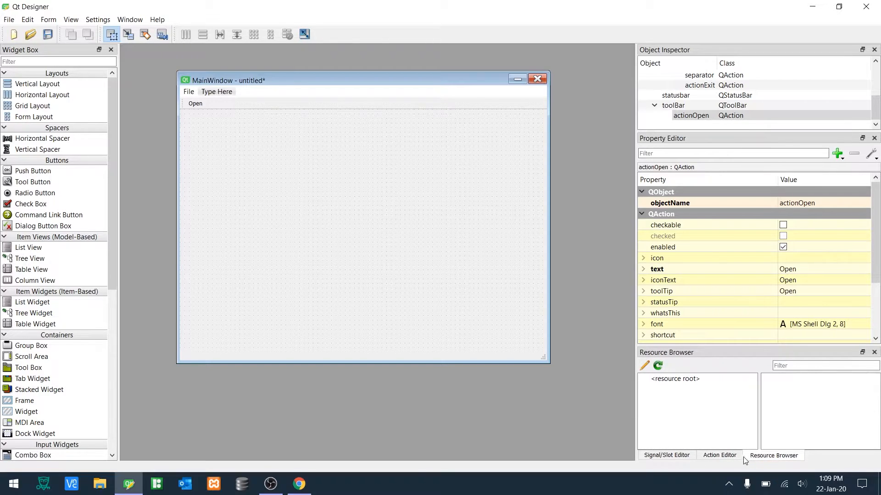
click(720, 455)
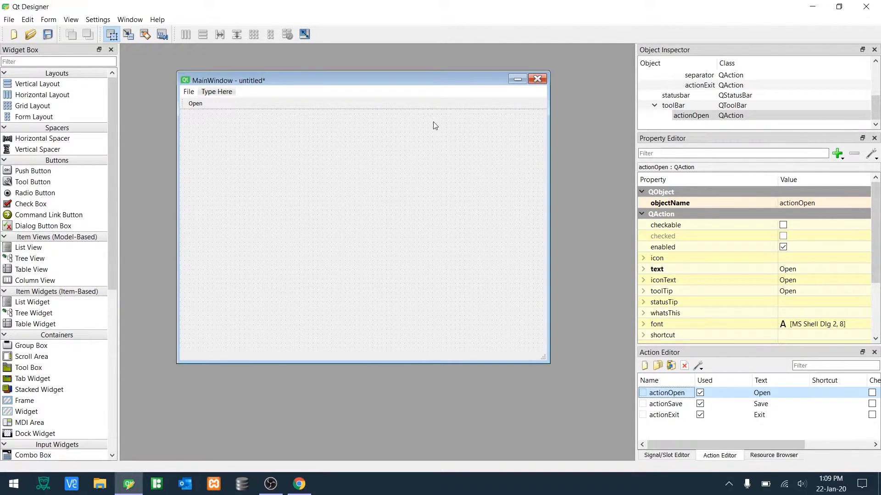
- Turn off the toolbar's movable property and check the form in a preview
click(427, 105)
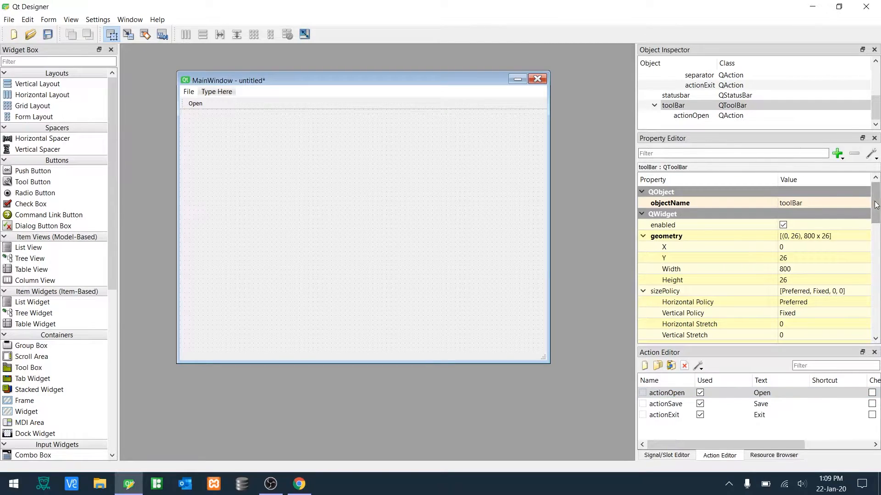
scroll(860, 219, down, 10)
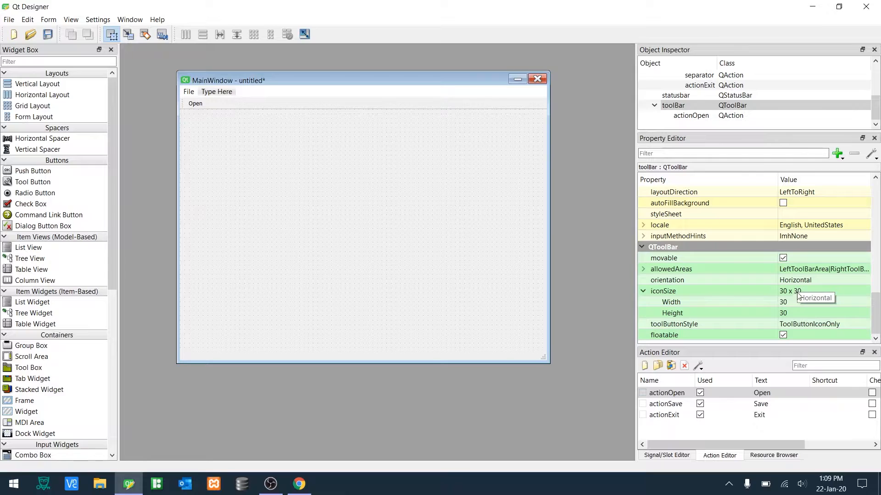
click(783, 258)
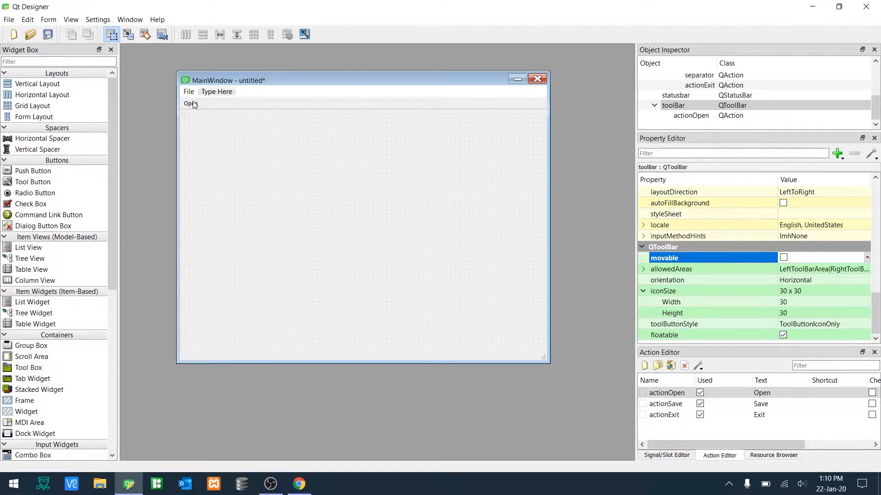
key(ctrl+r)
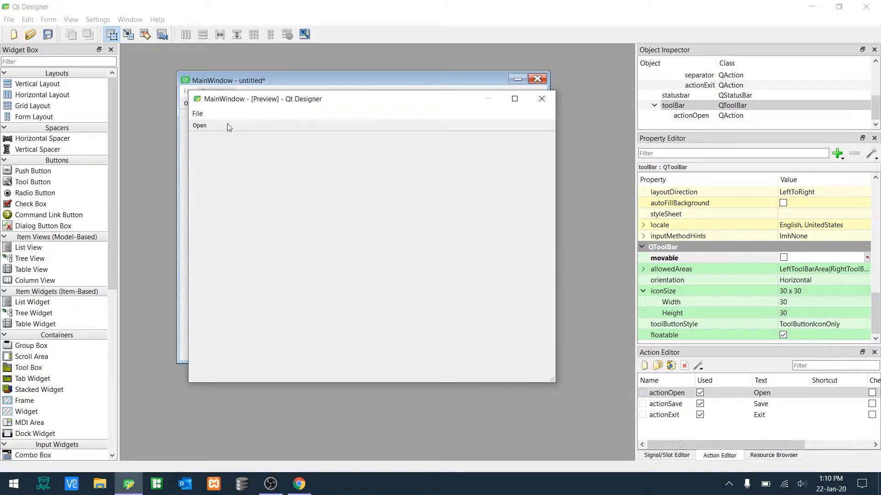
click(540, 100)
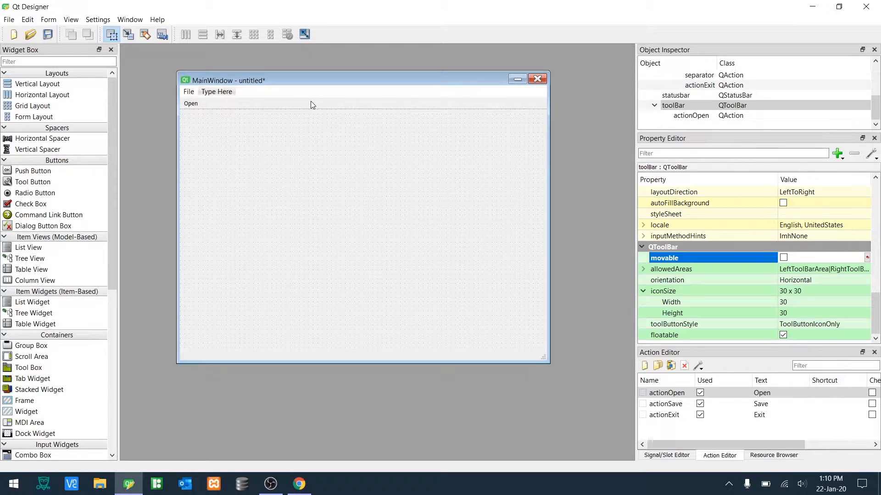
- Remove the toolbar and the menu bar from the main window
right_click(310, 101)
click(339, 138)
right_click(299, 92)
click(316, 116)
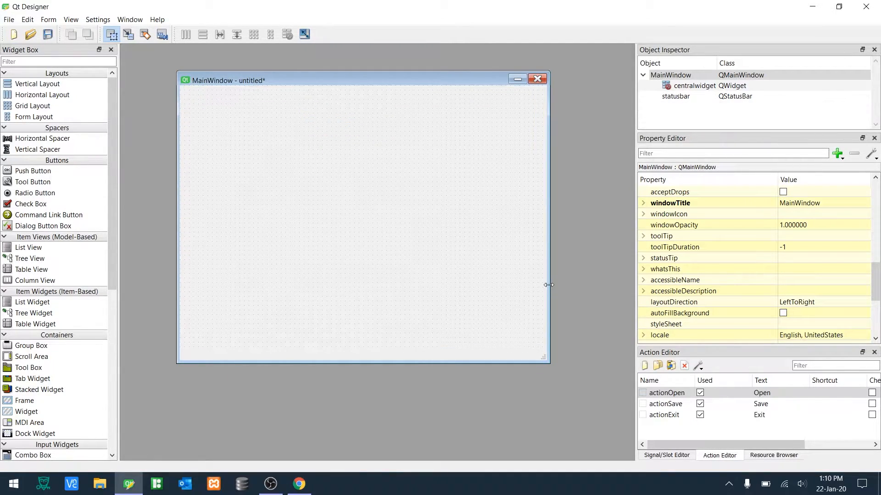
- Shrink the main window form and set its window title to Number Generator
drag(543, 359, 325, 219)
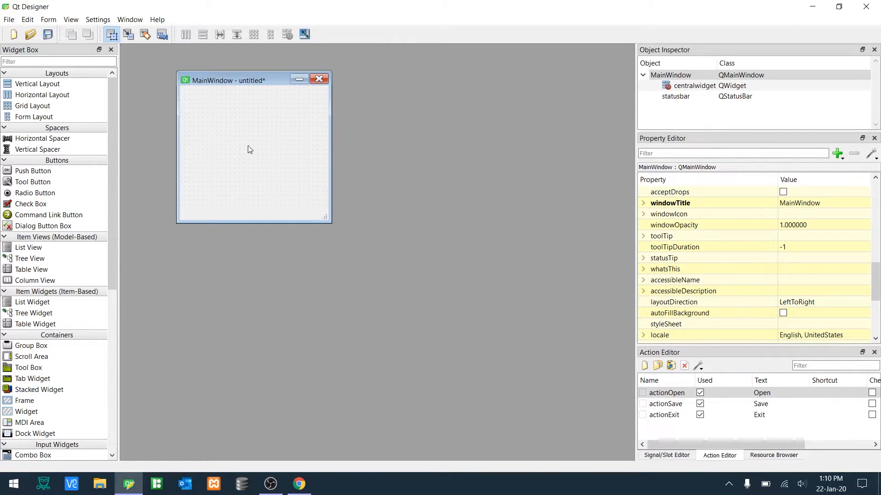
drag(877, 276, 875, 264)
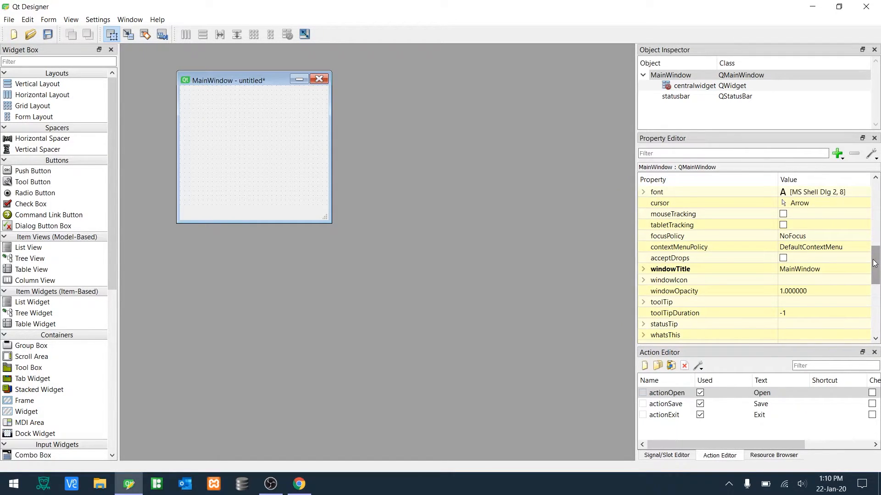
click(835, 269)
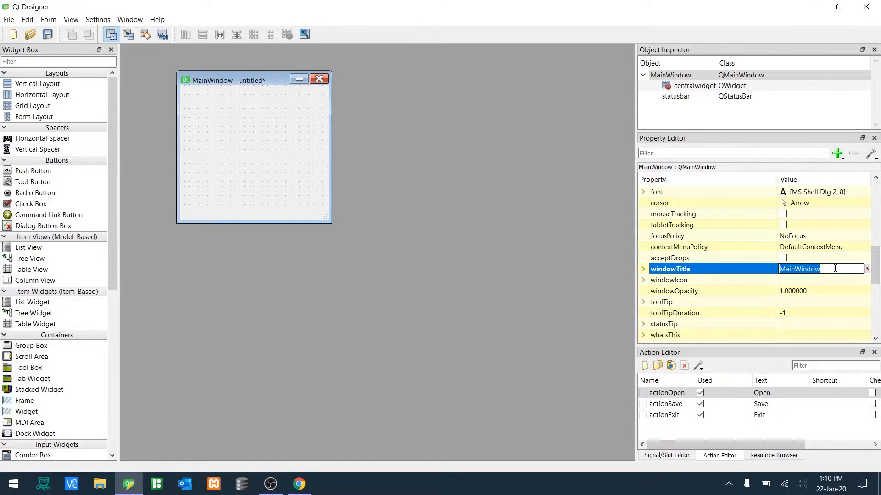
text(Number Generator)
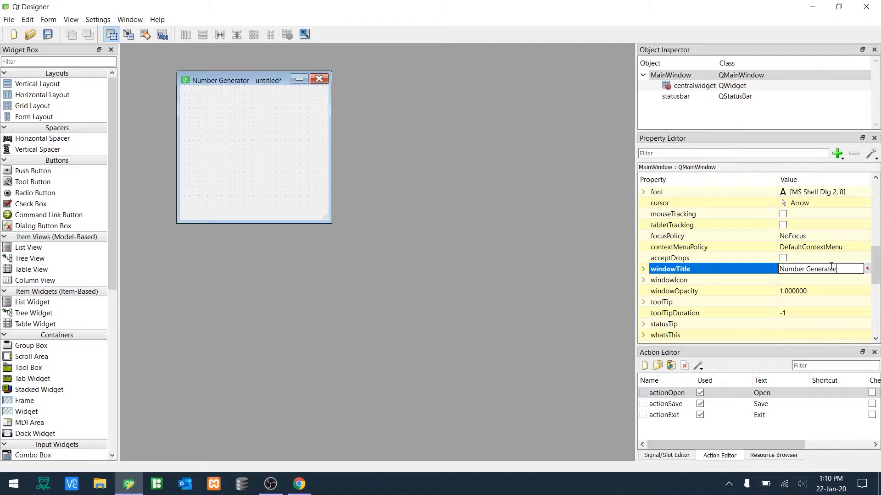
key(Return)
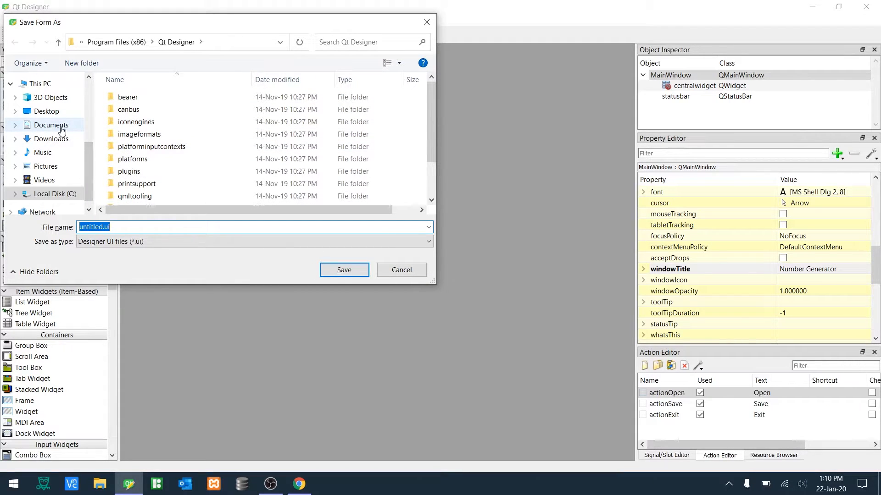
- Save the form as main.ui in the Desktop's progect number folder, replacing the existing file
click(54, 112)
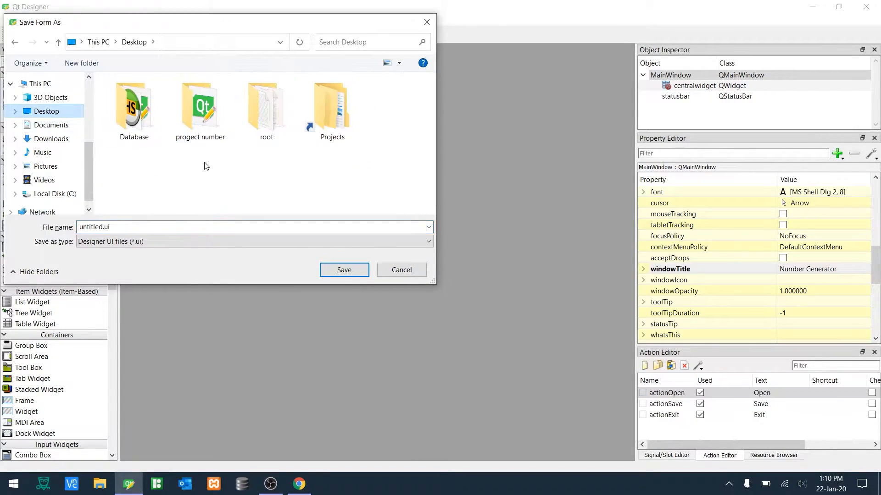
double_click(214, 108)
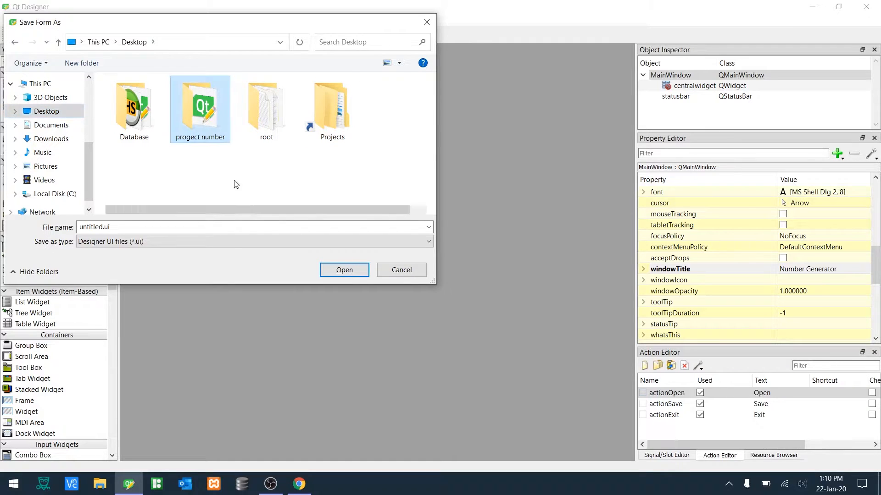
click(160, 96)
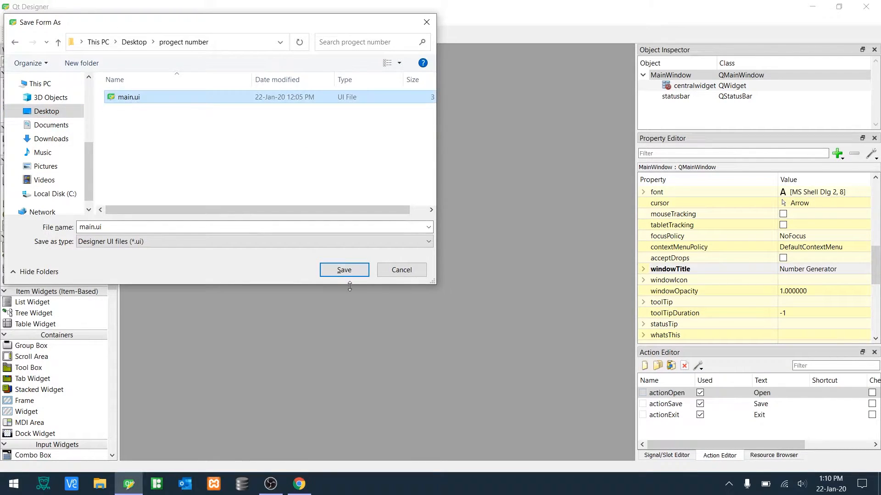
click(342, 271)
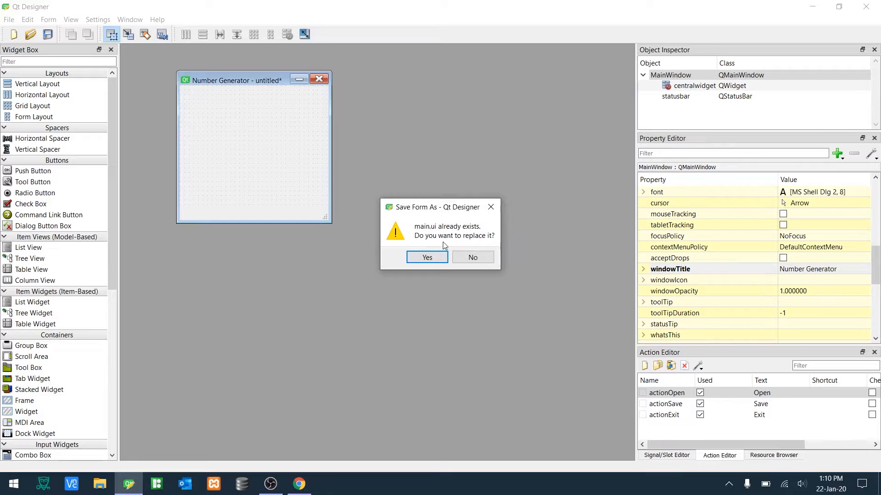
click(435, 256)
- Delete all three actions from the action editor
drag(246, 75, 317, 107)
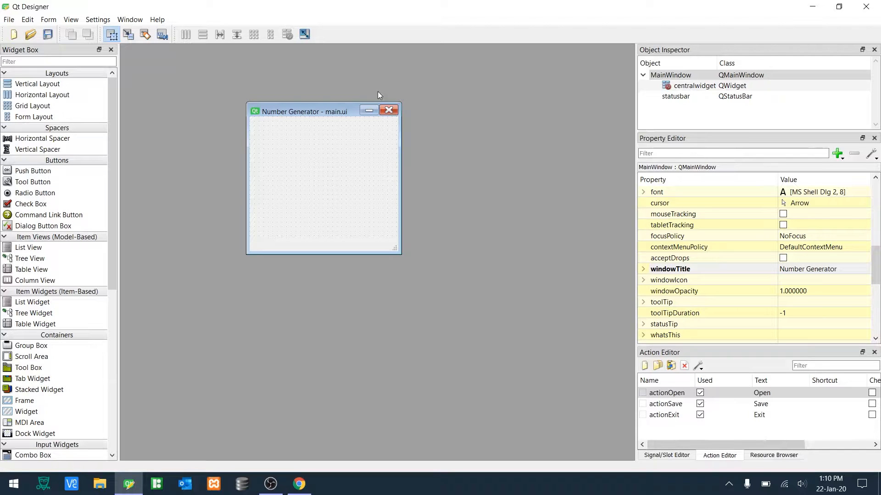
drag(667, 429, 670, 388)
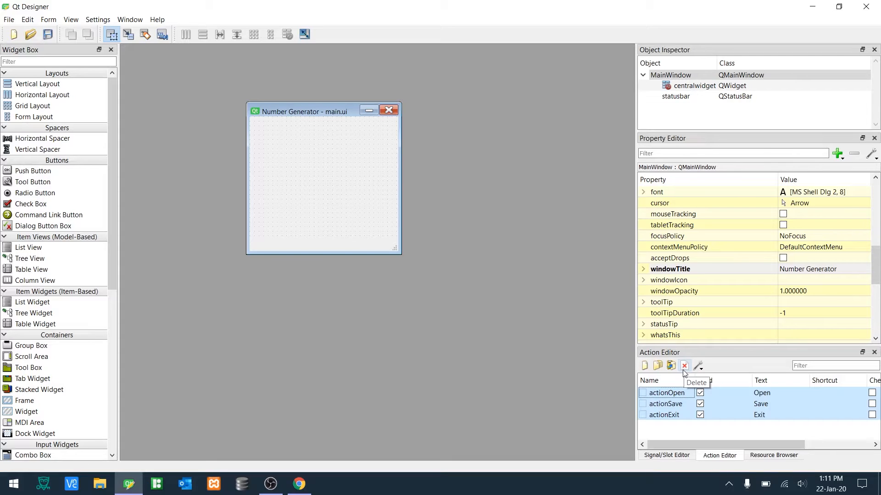
click(684, 367)
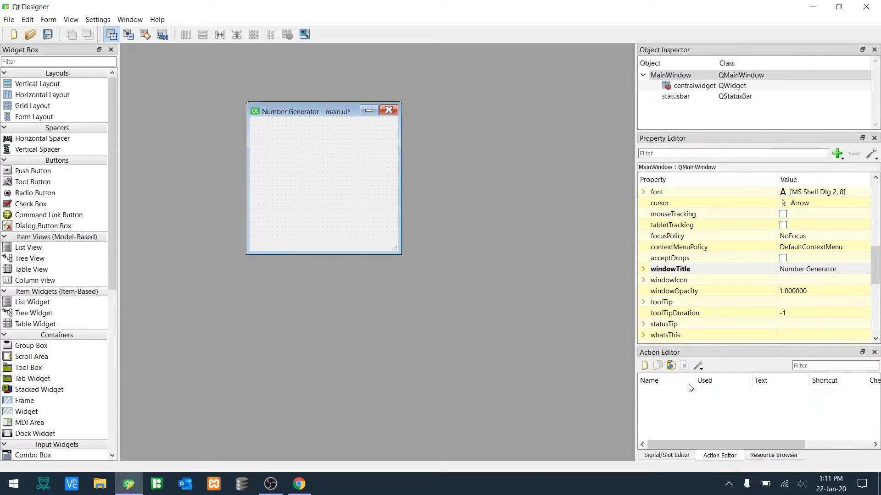
- Add a push button near the bottom of the form
click(688, 457)
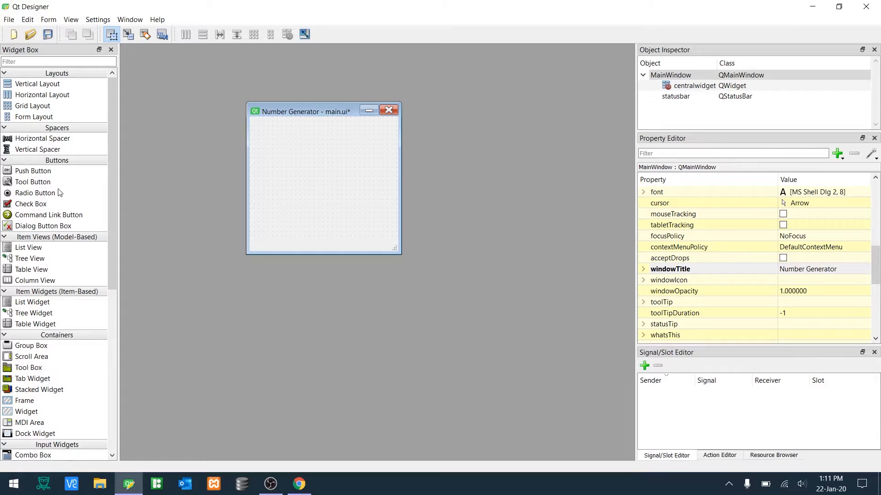
drag(39, 176, 304, 223)
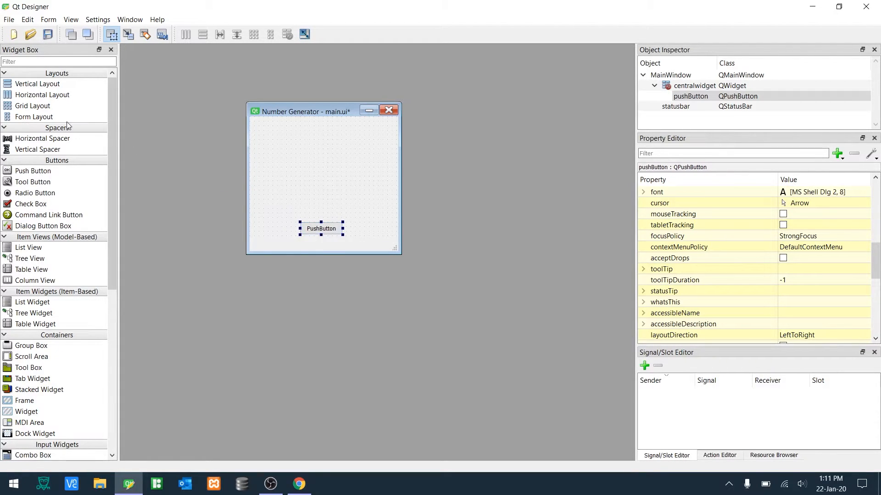
scroll(16, 245, down, 9)
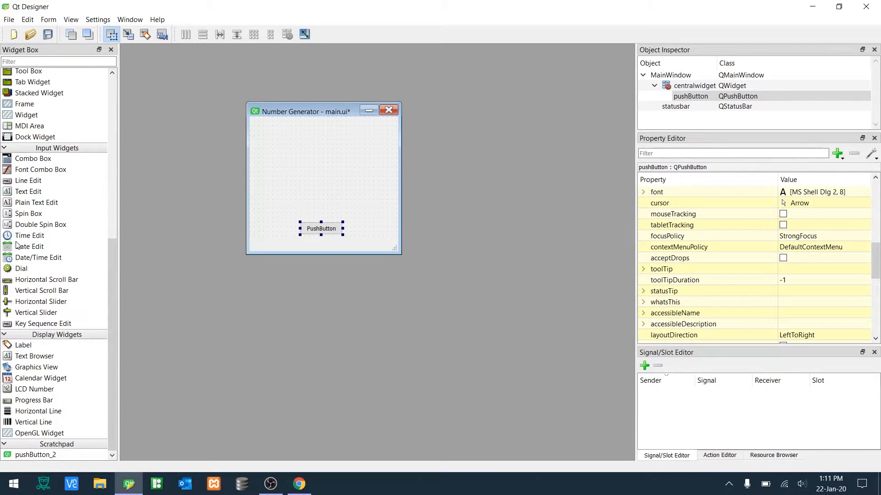
scroll(16, 245, up, 7)
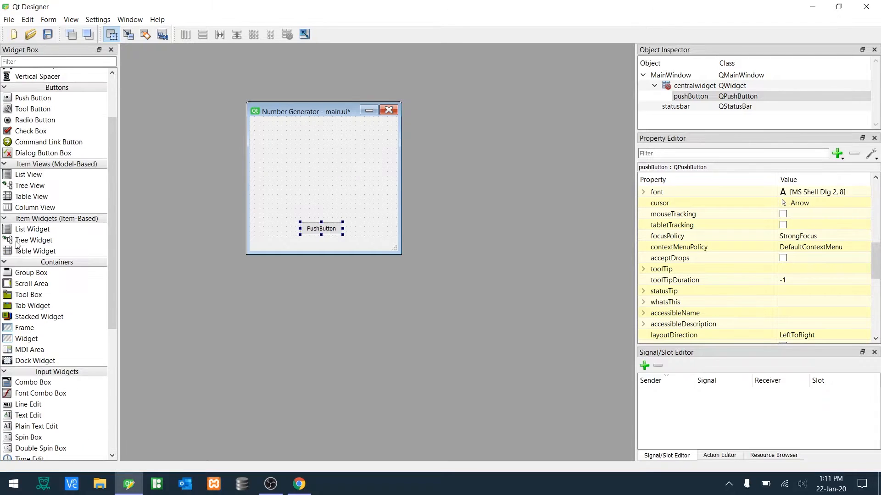
scroll(52, 107, up, 3)
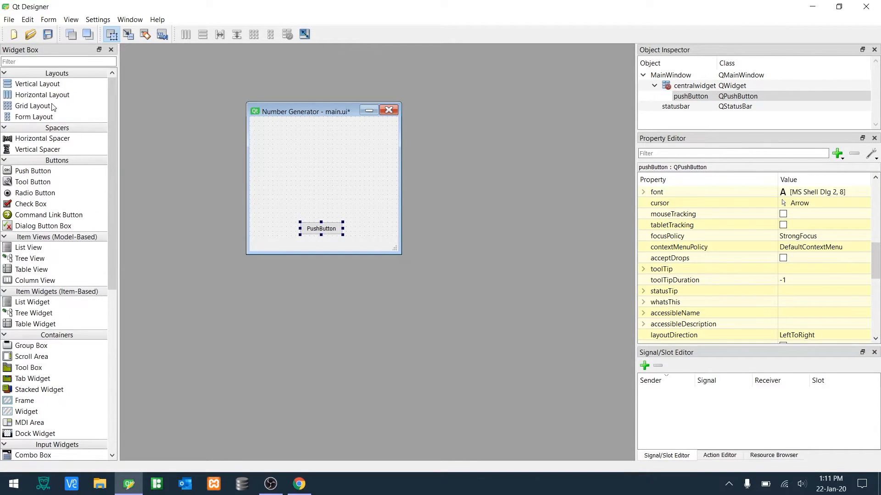
drag(329, 233, 333, 218)
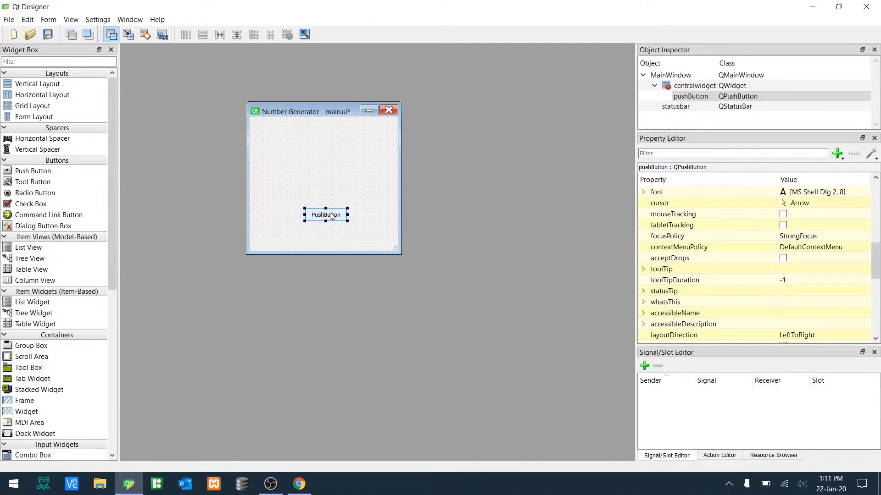
click(330, 236)
- Add a line edit near the top of the form and widen it to the left
scroll(40, 236, down, 9)
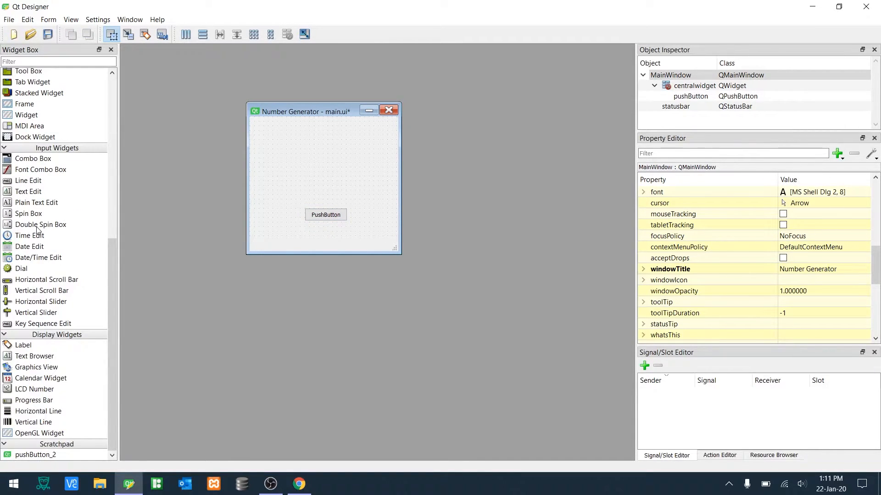
drag(29, 184, 373, 145)
drag(300, 144, 263, 144)
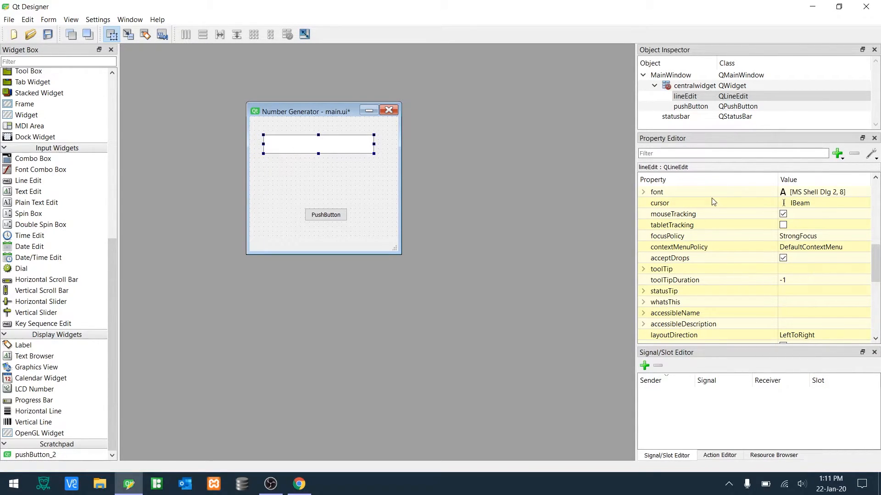
scroll(752, 273, up, 2)
scroll(752, 272, down, 1)
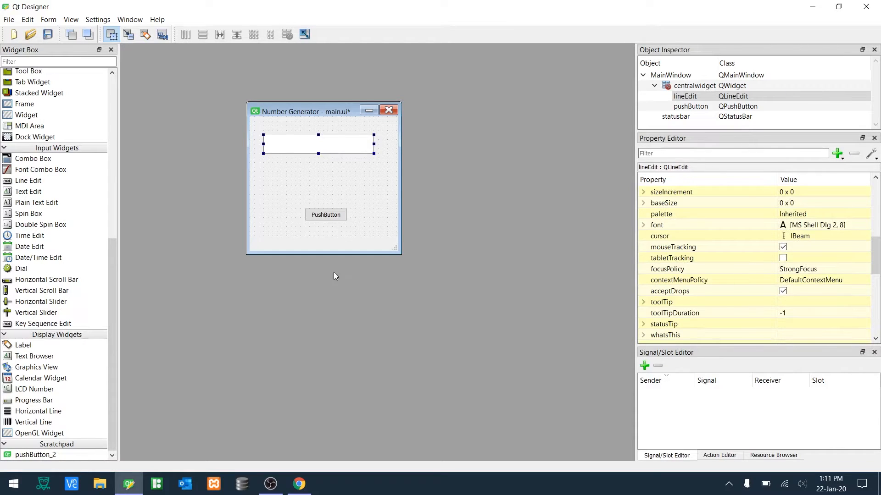
click(293, 176)
- Move the line edit lower and widen the push button beneath it
drag(333, 216, 325, 209)
drag(325, 140, 329, 167)
click(318, 216)
drag(316, 220, 353, 217)
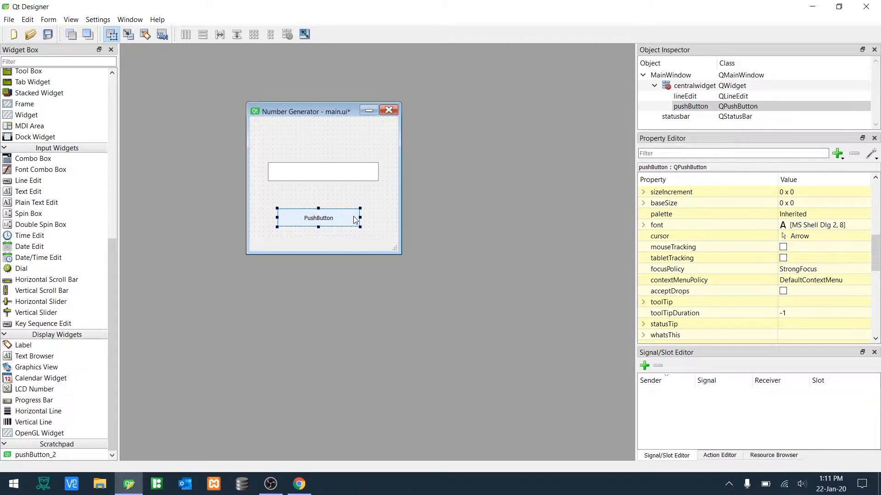
- Change the push button's text to "Generate Number"
double_click(325, 221)
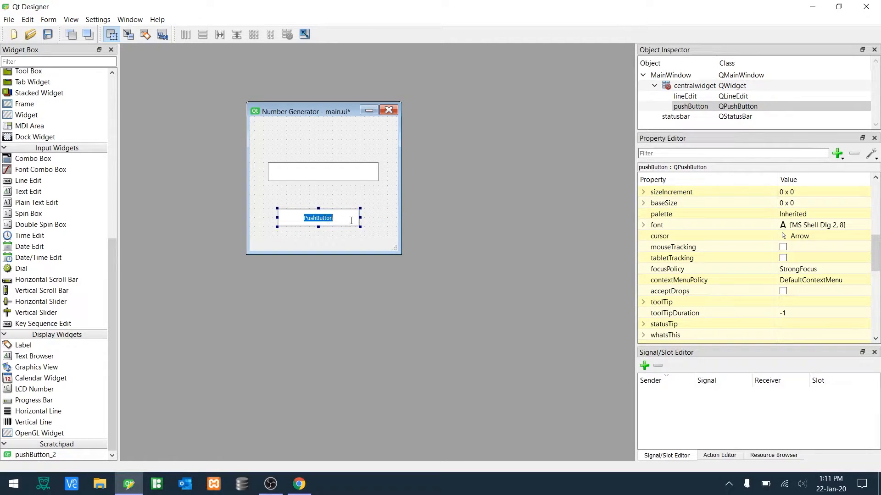
text(Generate Number)
key(Return)
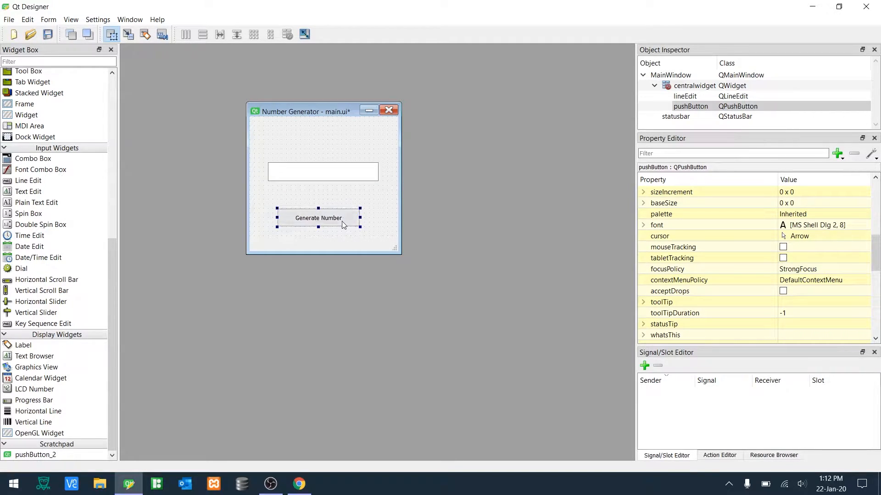
- Preview the form, try the button, and close the preview
click(354, 199)
click(335, 217)
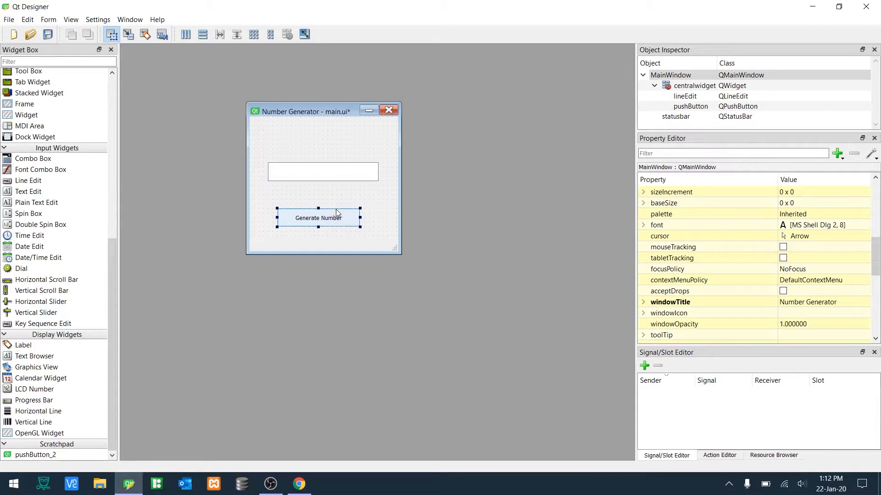
click(341, 169)
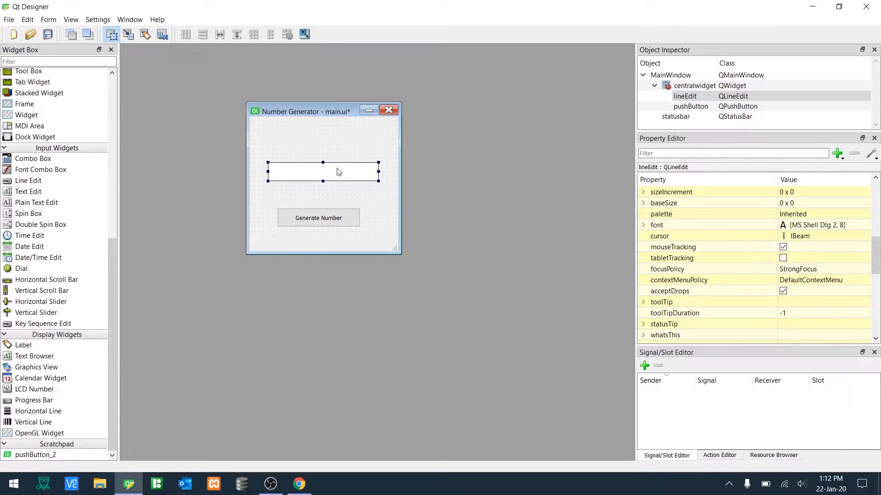
key(ctrl+r)
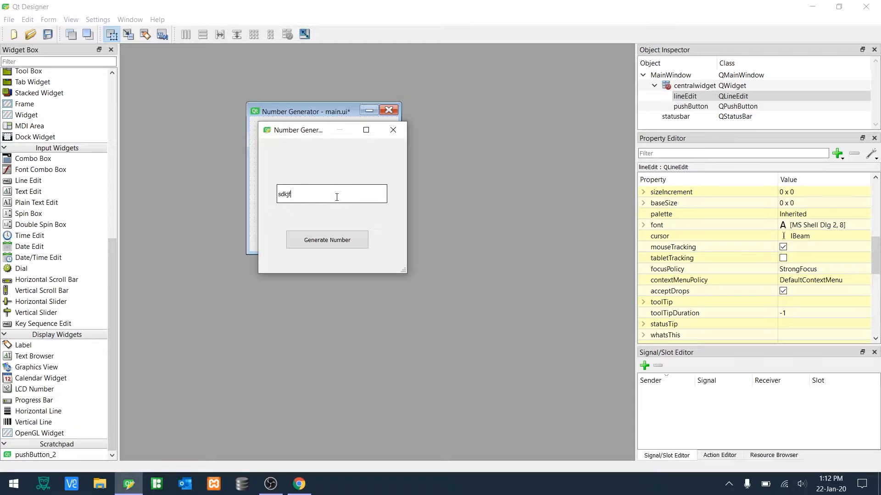
click(344, 241)
click(388, 127)
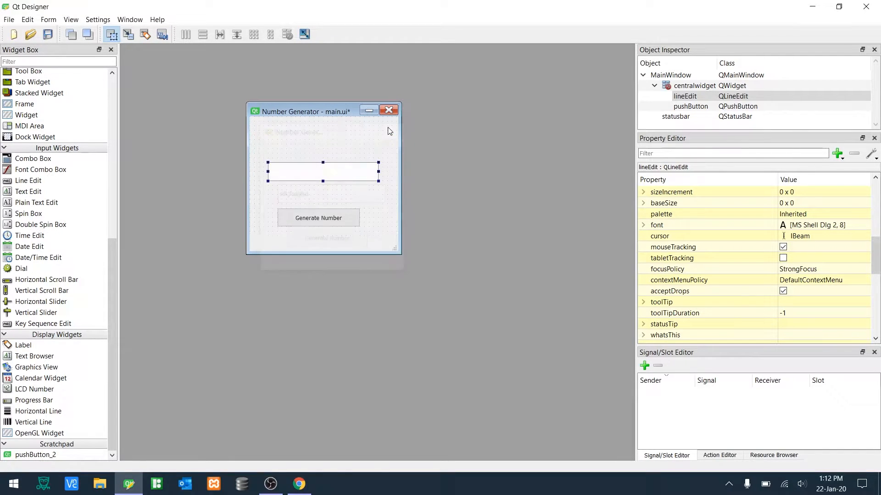
- Toggle the line edit's readOnly option on and off
click(344, 185)
click(348, 177)
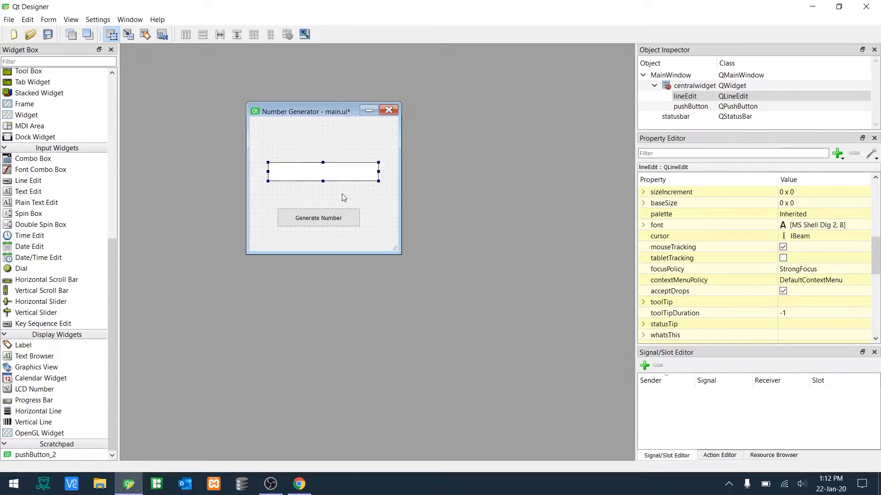
drag(878, 248, 879, 321)
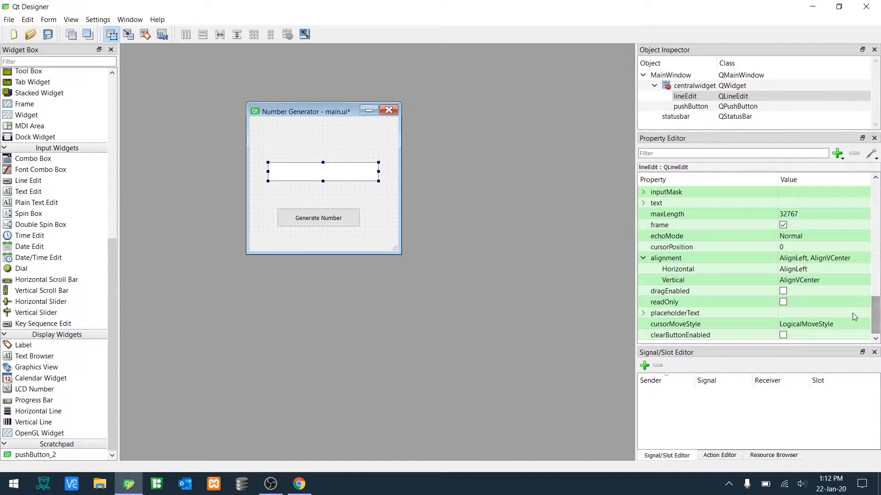
click(783, 302)
click(783, 302)
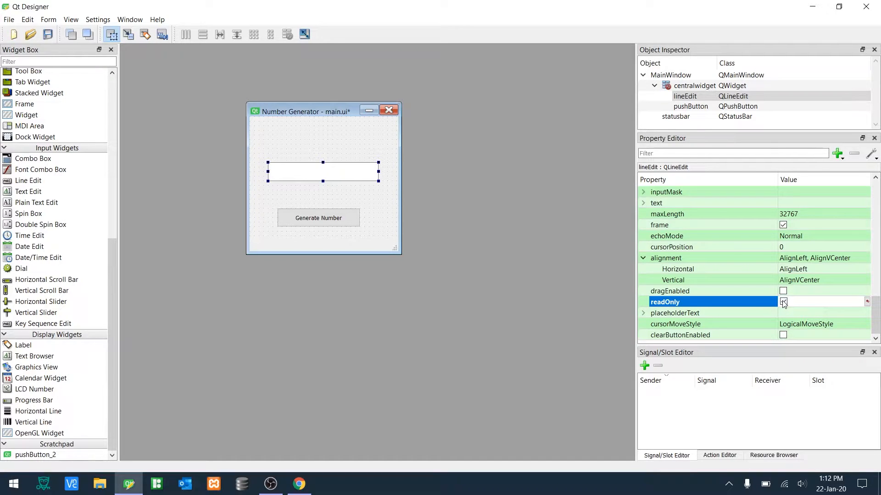
click(782, 313)
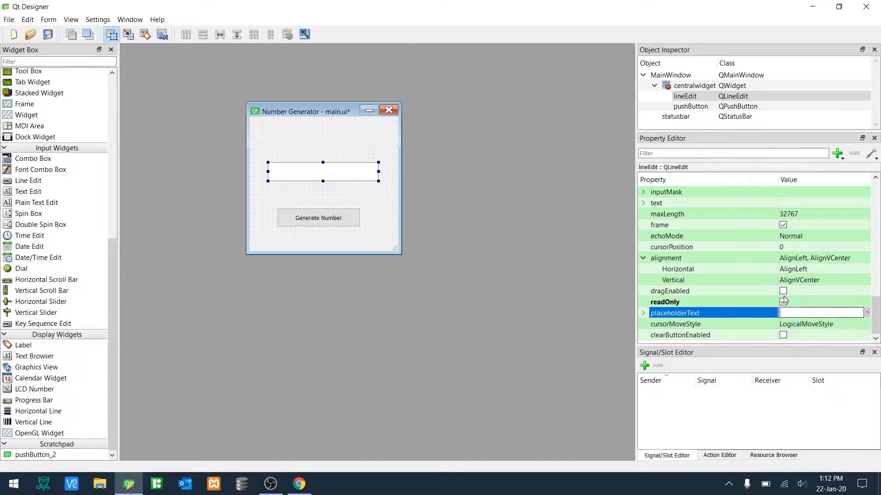
click(784, 302)
- Set the line edit's placeholder text to Username
click(785, 312)
text(Use)
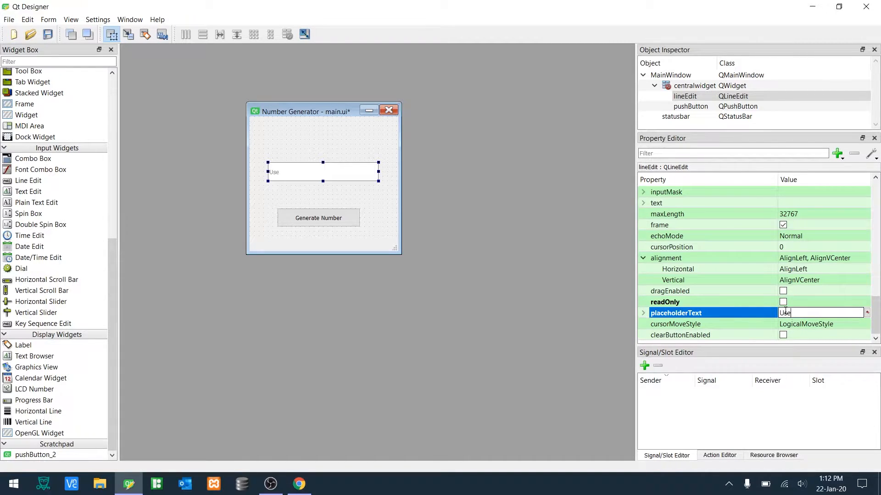
key(BackSpace)
key(BackSpace)
text(ername)
key(Return)
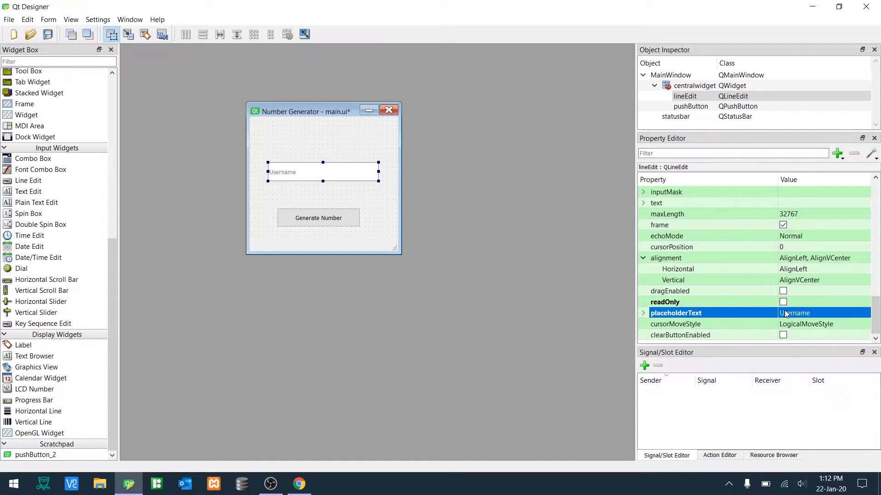
- Preview the form, enter sample text in the line edit, and close the preview
key(ctrl+r)
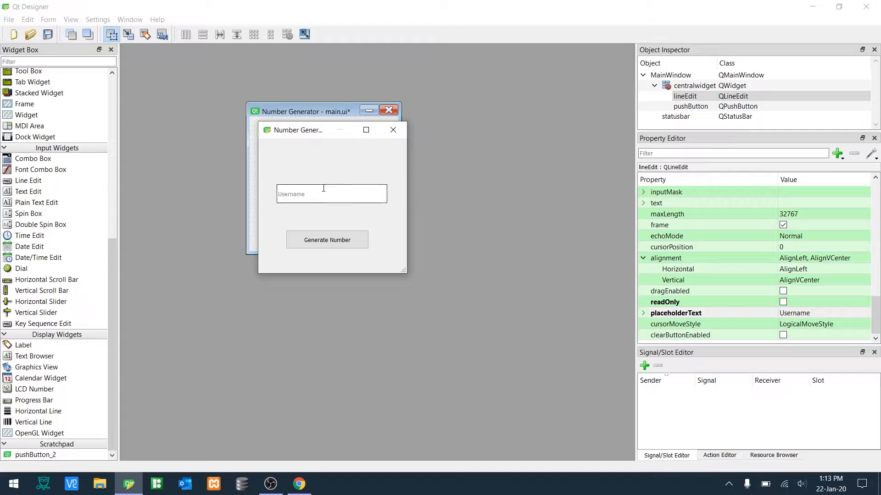
text(hfhfhf)
click(396, 130)
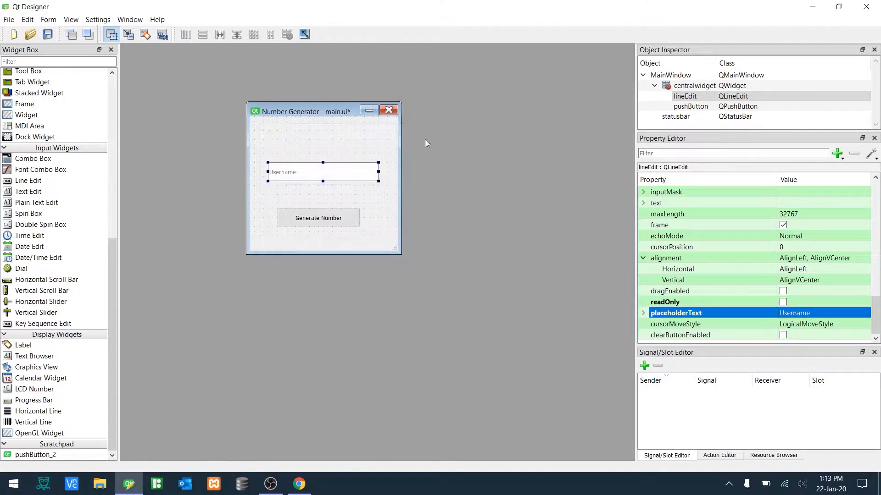
- Make the line edit read-only and clear its placeholder text
click(782, 302)
click(806, 312)
key(BackSpace)
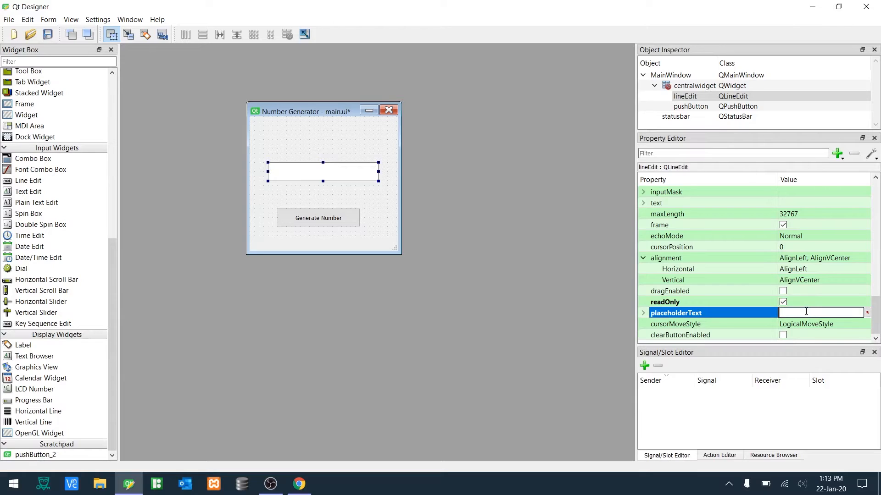
click(333, 193)
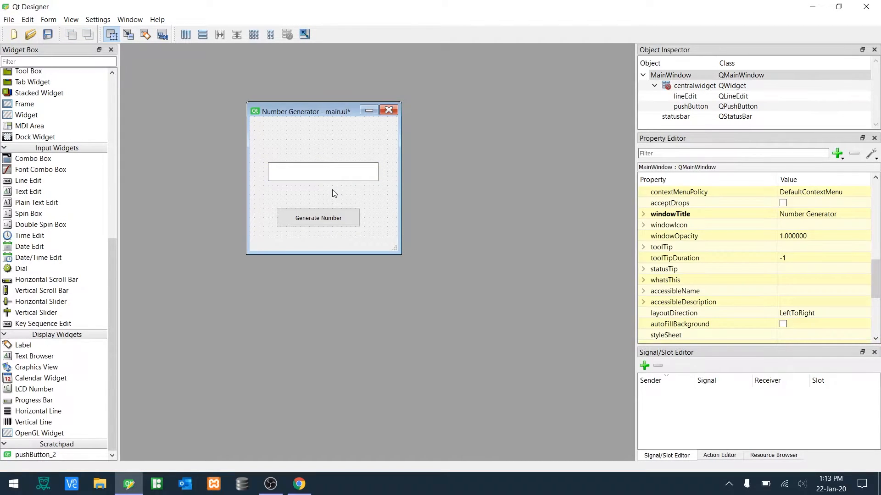
- Delete the push button and undo the deletion
click(328, 224)
key(Delete)
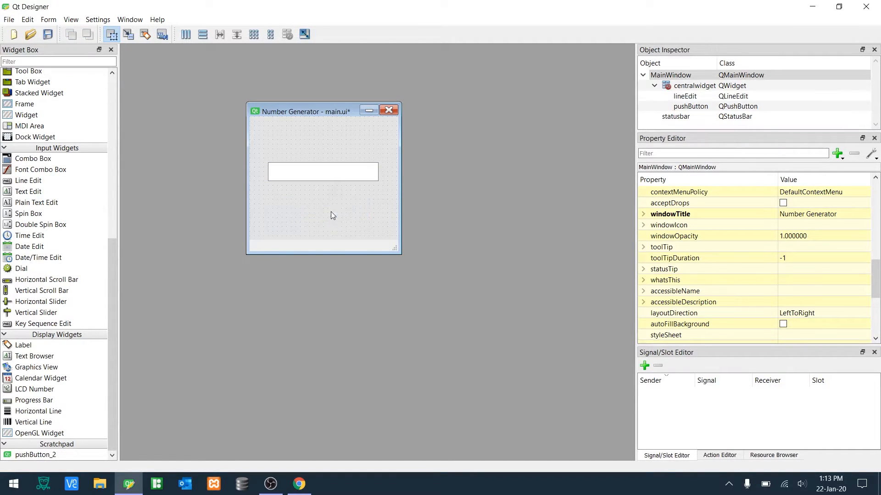
key(ctrl+z)
- Preview the form maximized and close the preview
click(338, 232)
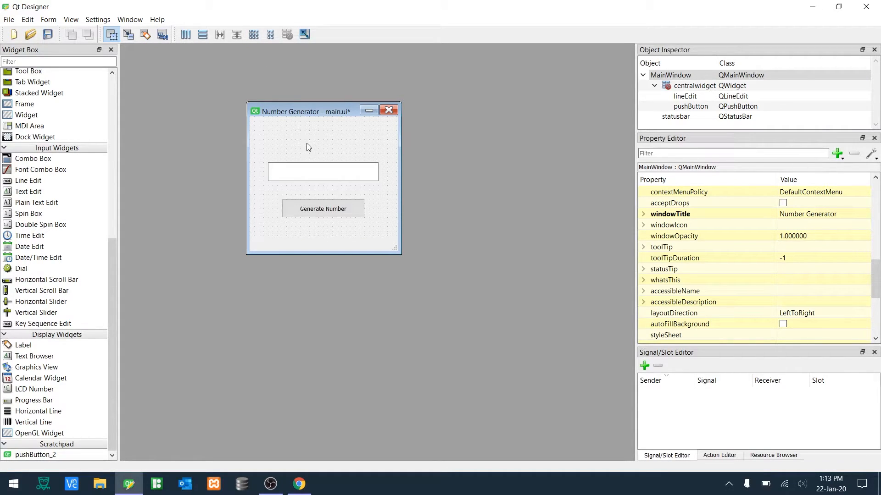
key(ctrl+r)
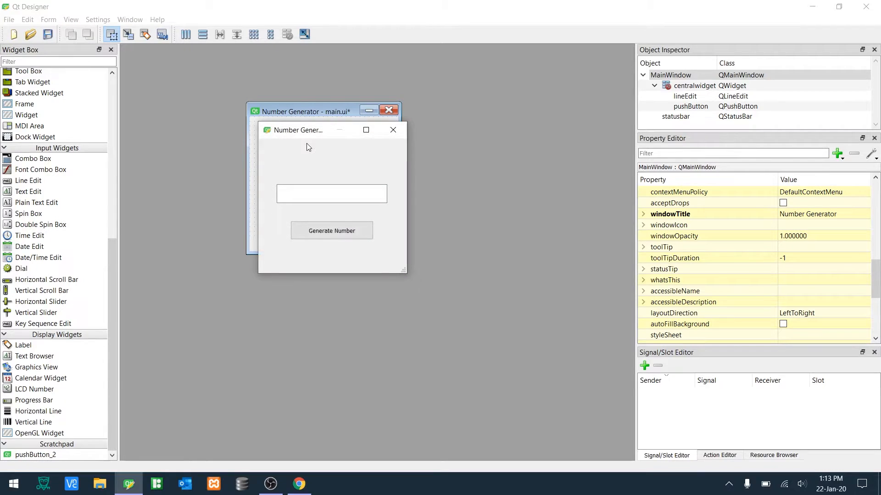
click(362, 130)
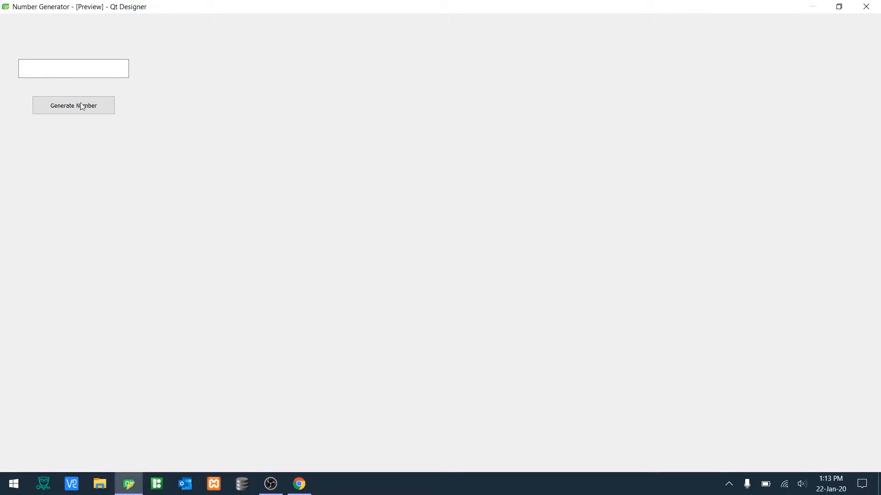
click(866, 7)
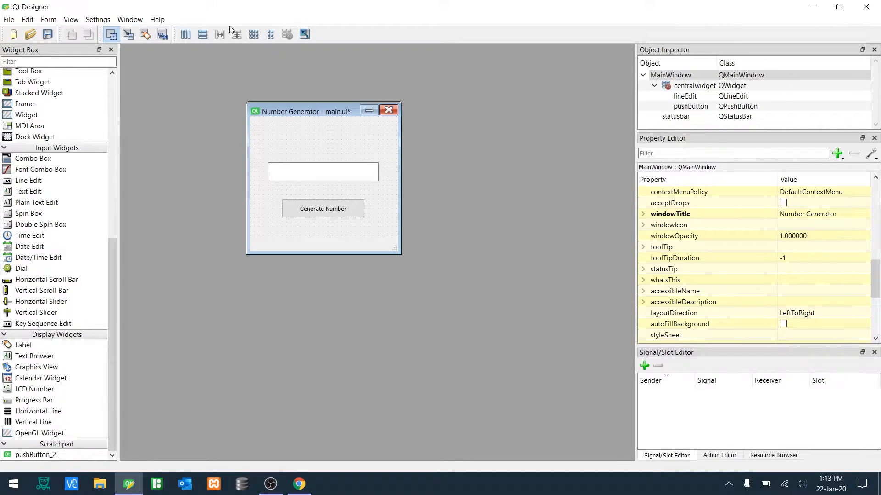
- Apply a layout to the central widget and preview the form at different window sizes
click(257, 35)
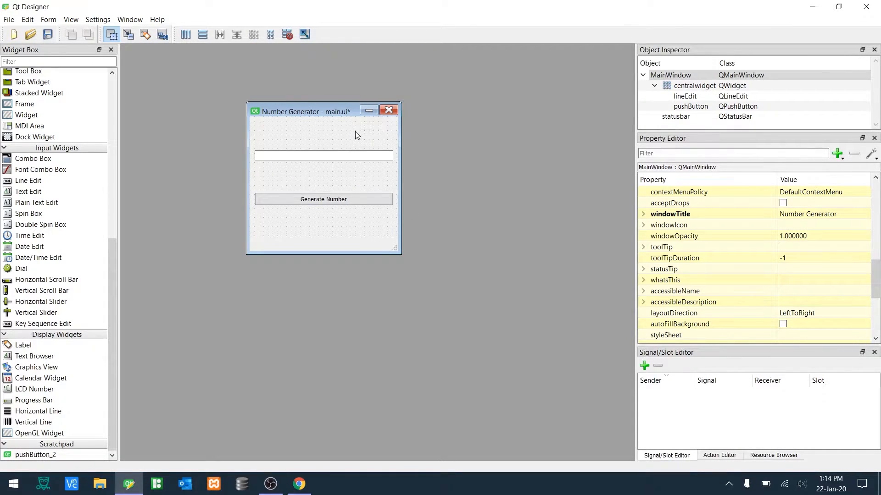
key(ctrl+r)
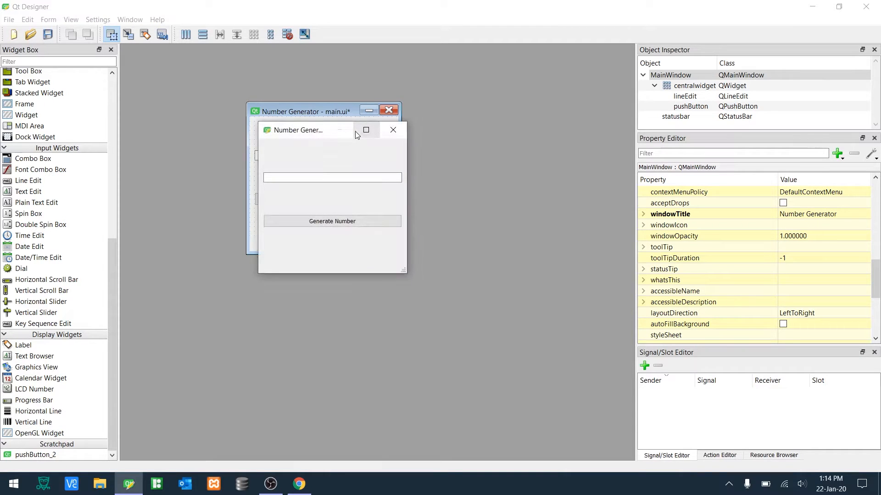
double_click(355, 131)
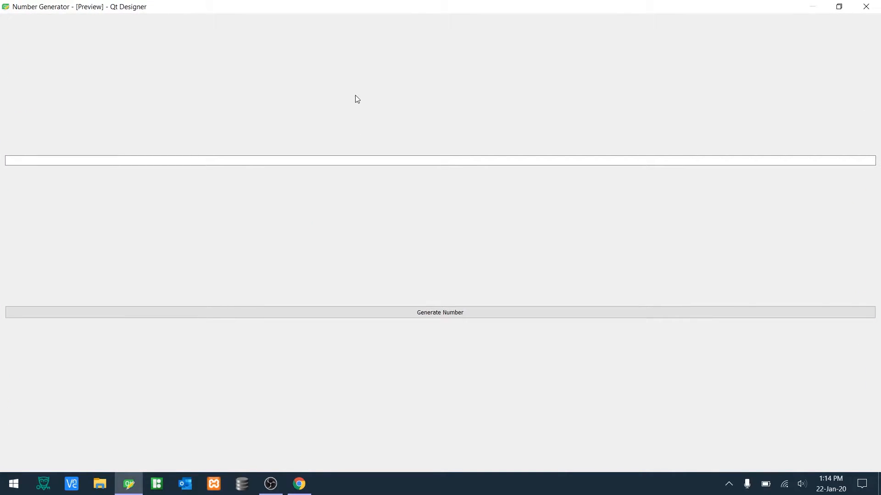
double_click(361, 4)
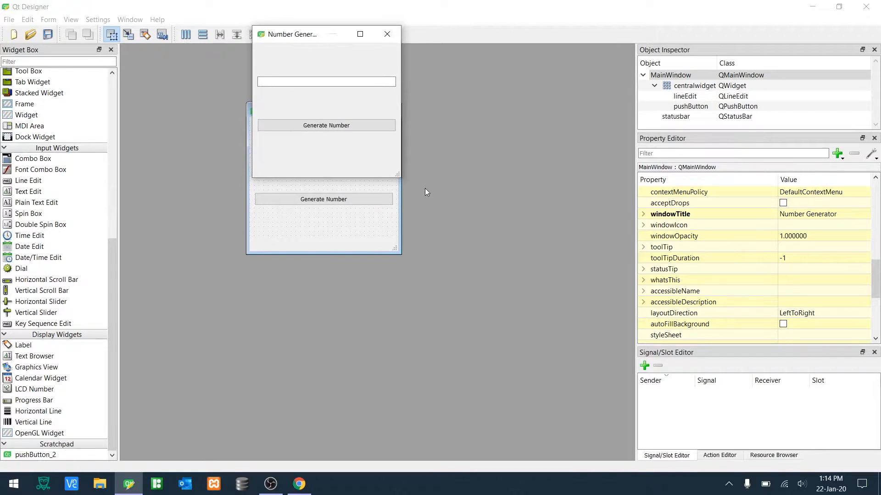
drag(399, 178, 517, 197)
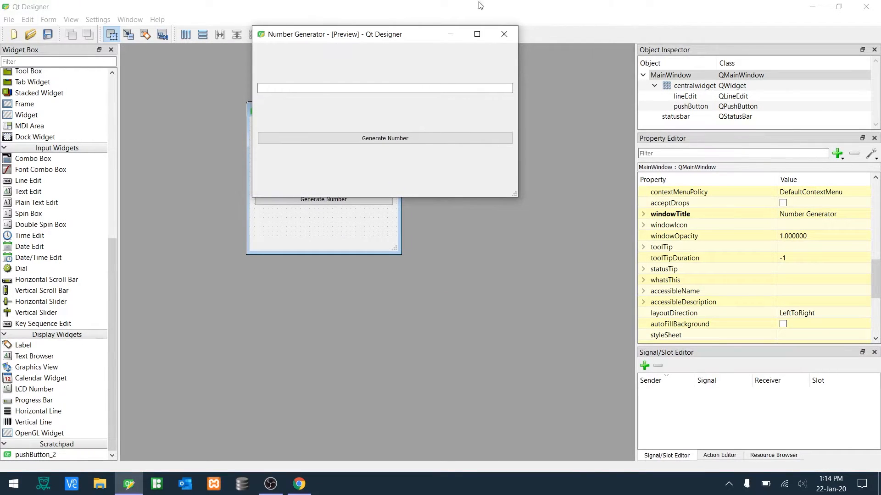
click(505, 35)
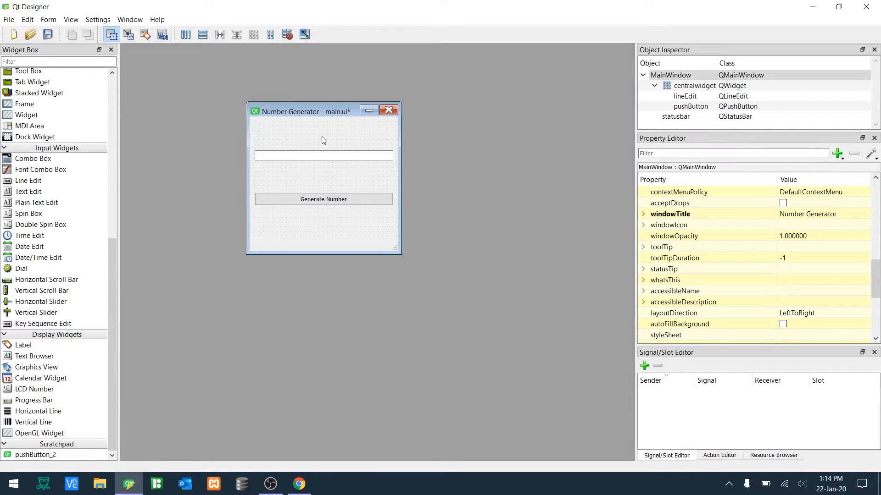
- Break the layout and undo back to the unlaid-out form
click(288, 40)
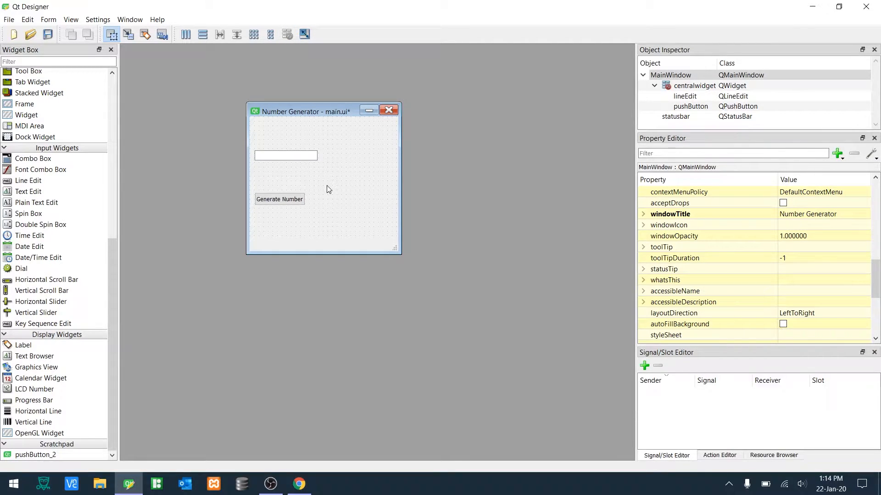
key(ctrl+z)
key(ctrl+z)
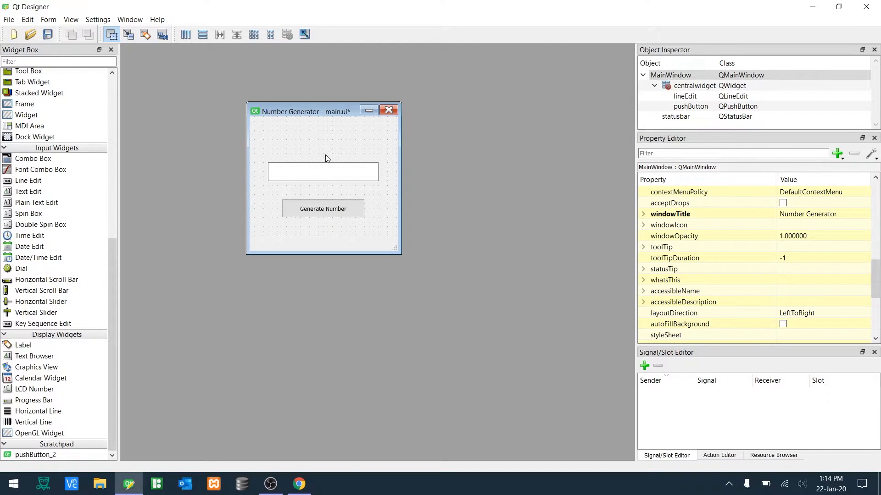
- Lay out the line edit and button vertically, resize the layout, and undo both changes
drag(336, 222, 304, 161)
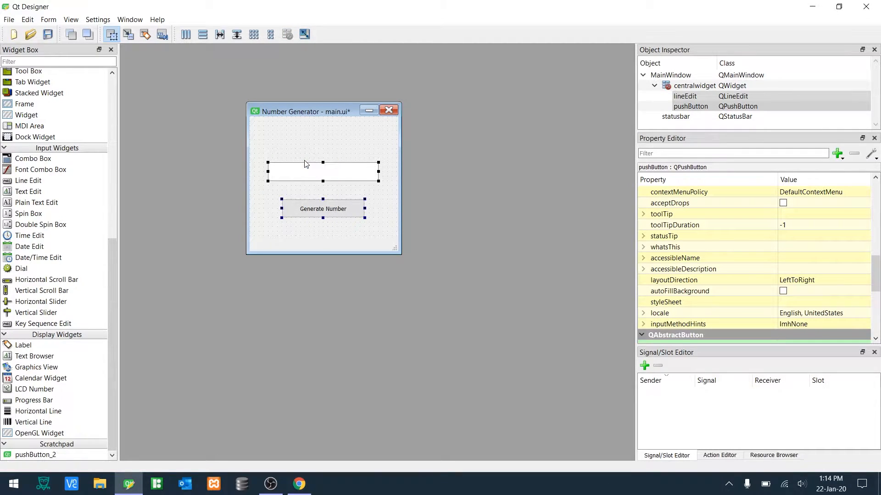
click(202, 35)
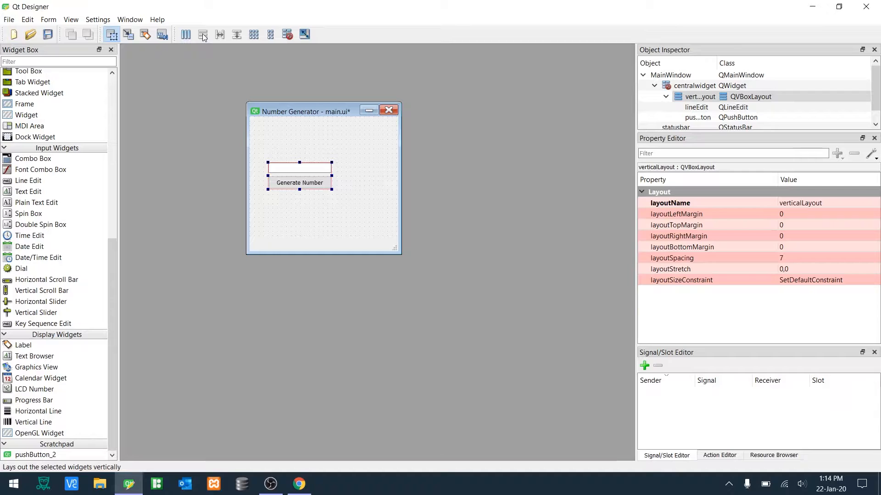
drag(331, 189, 378, 227)
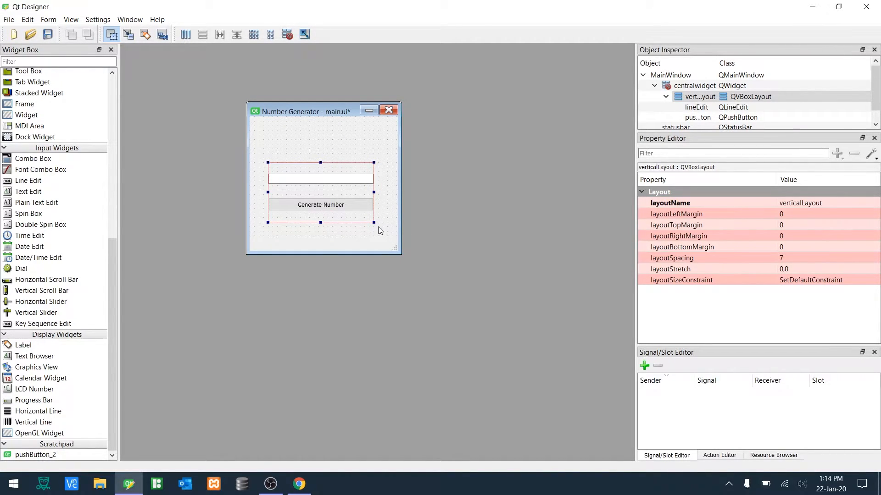
key(ctrl+z)
key(ctrl+z)
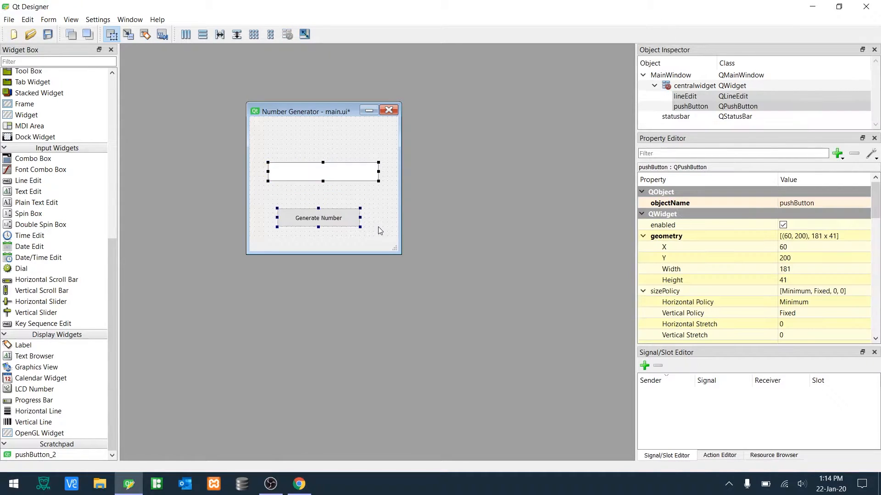
- Move the push button up closer to the line edit
drag(342, 216, 335, 197)
click(372, 217)
drag(369, 235, 311, 161)
drag(312, 163, 307, 172)
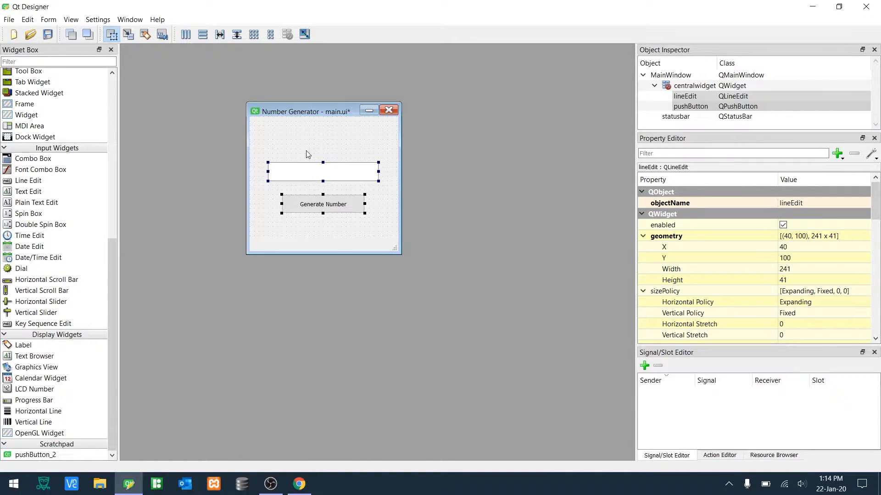
click(307, 151)
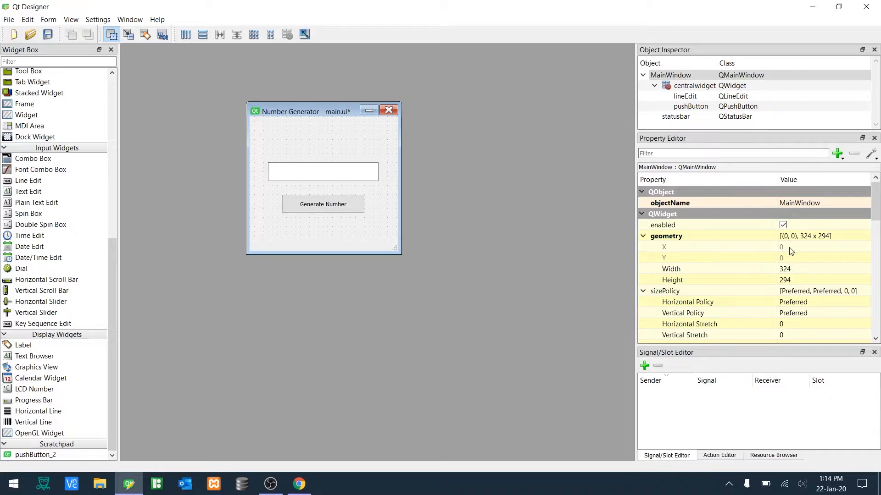
- Save the form as main.ui
click(349, 211)
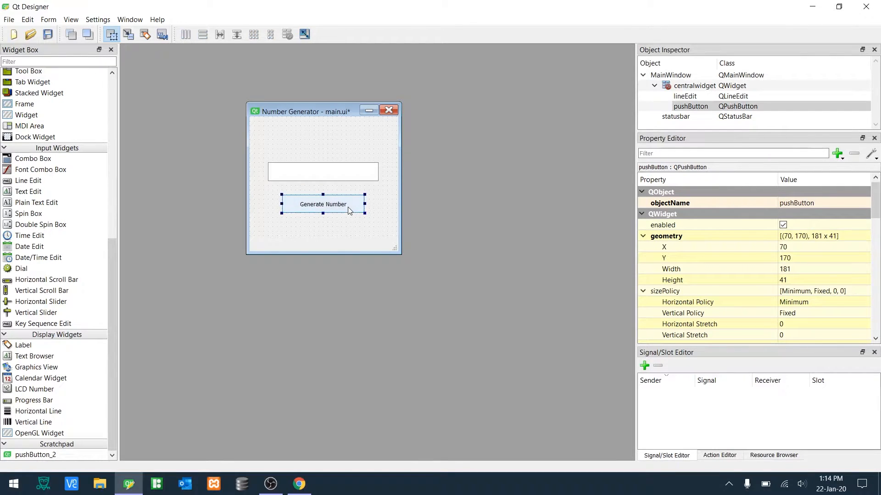
click(331, 172)
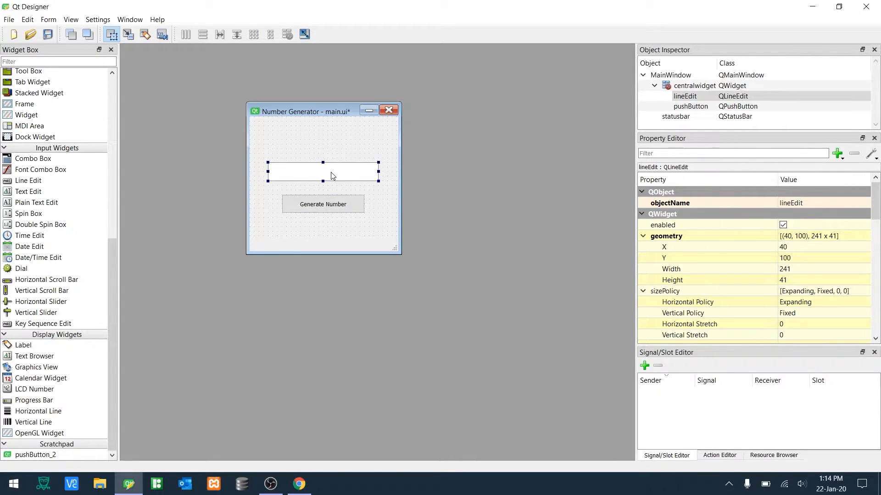
click(334, 233)
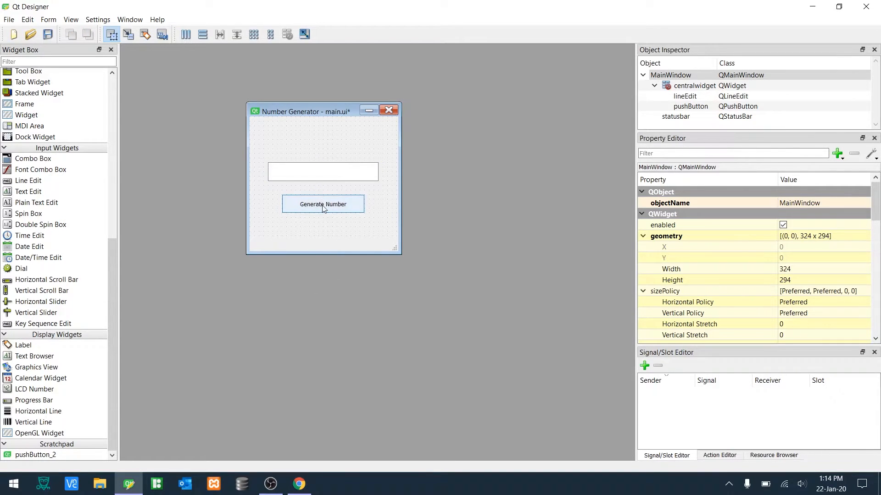
key(ctrl+s)
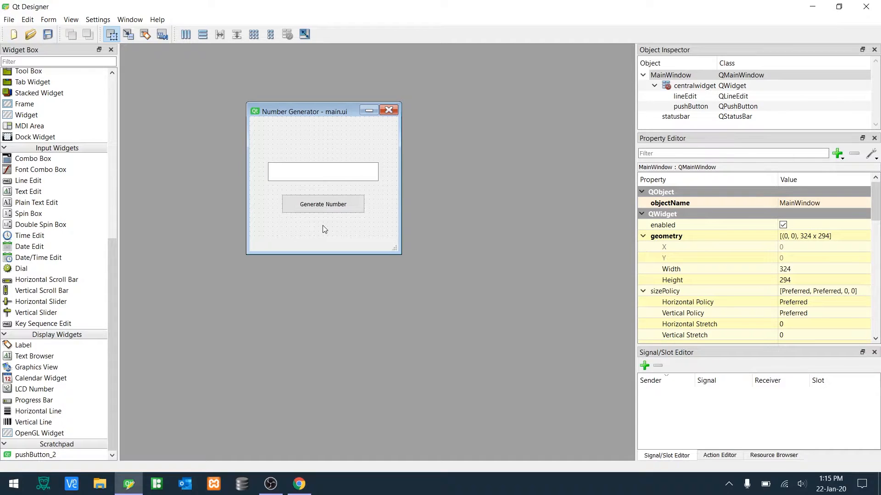
right_click(322, 225)
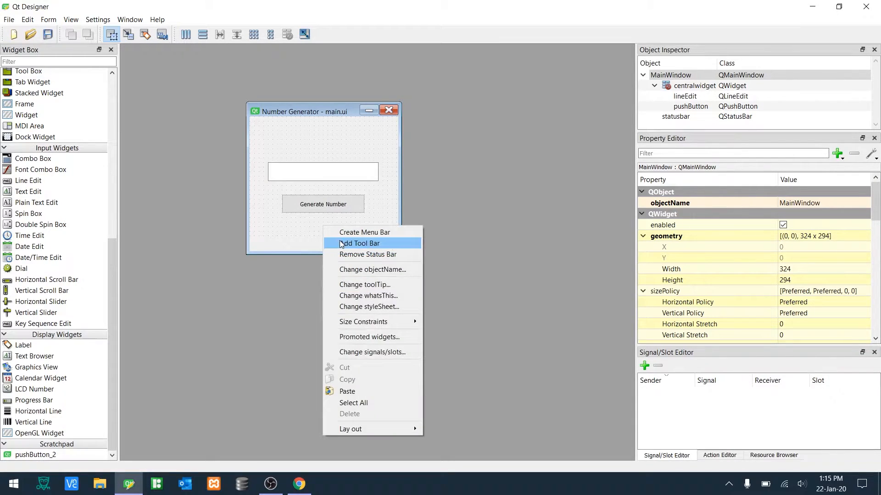
click(292, 227)
click(311, 206)
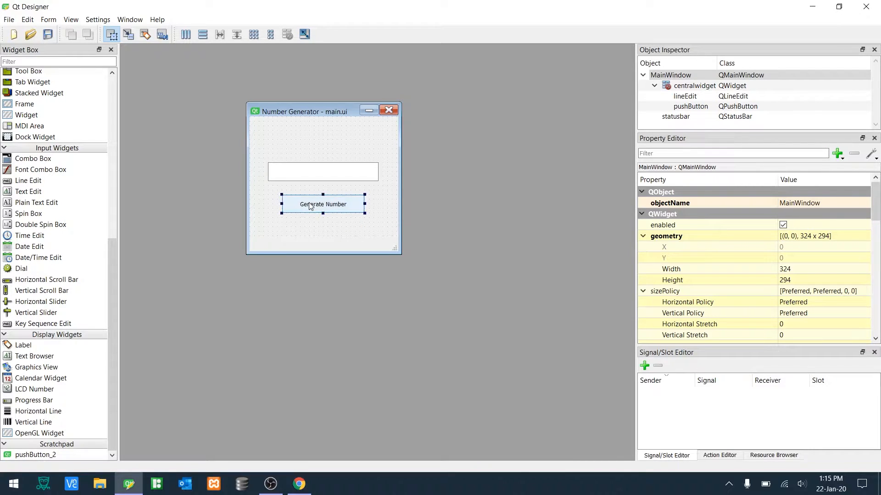
right_click(311, 206)
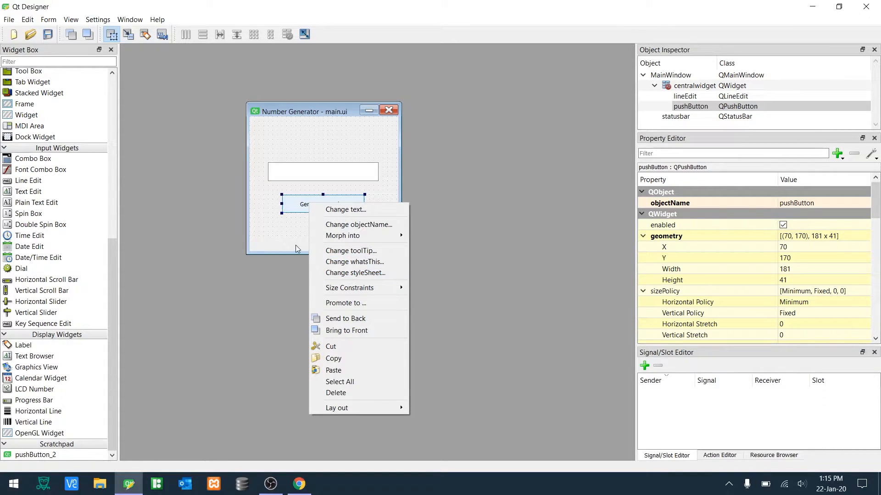
click(284, 230)
click(284, 233)
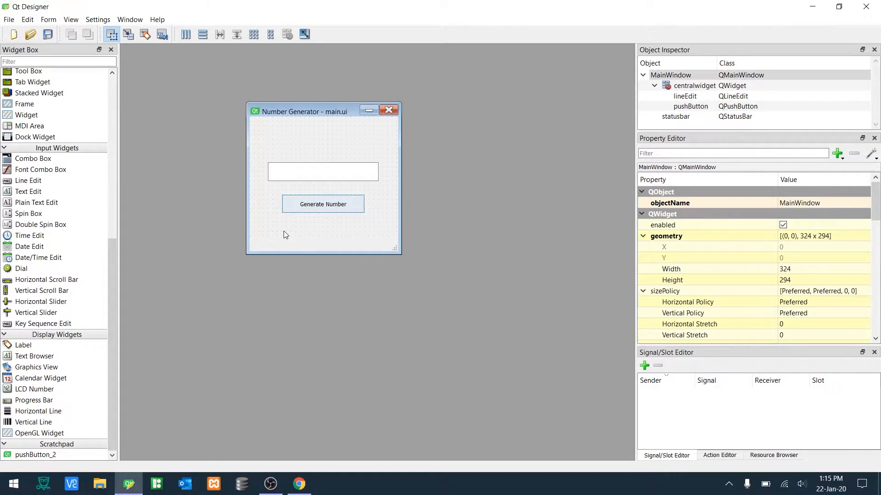
- Open the main window's style sheet editor and start an empty QPushButton rule block
right_click(323, 236)
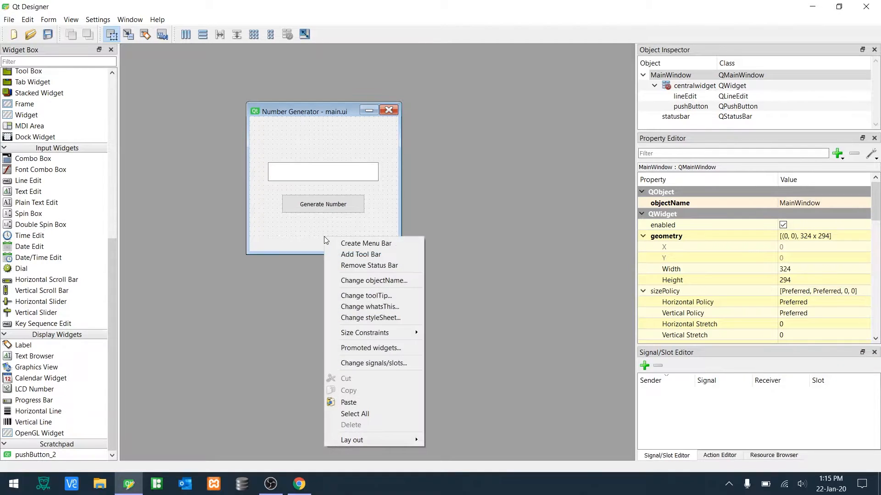
click(360, 318)
drag(386, 174, 449, 174)
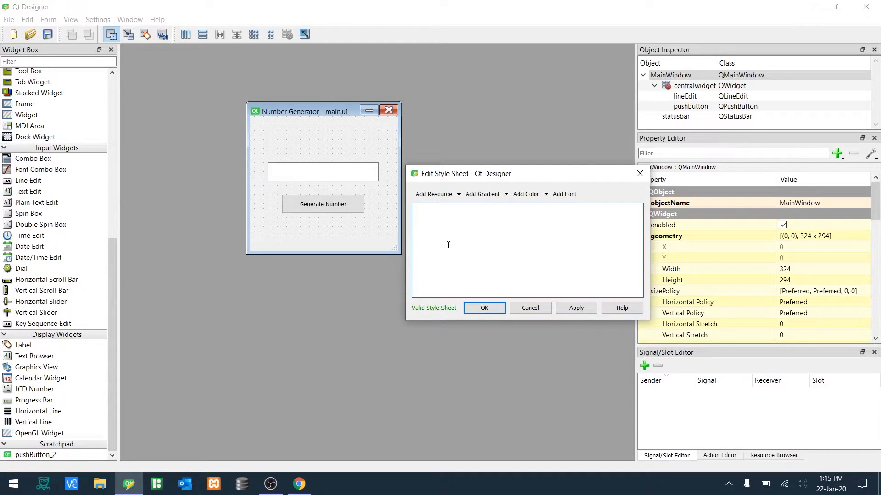
drag(465, 175, 403, 271)
text(Q)
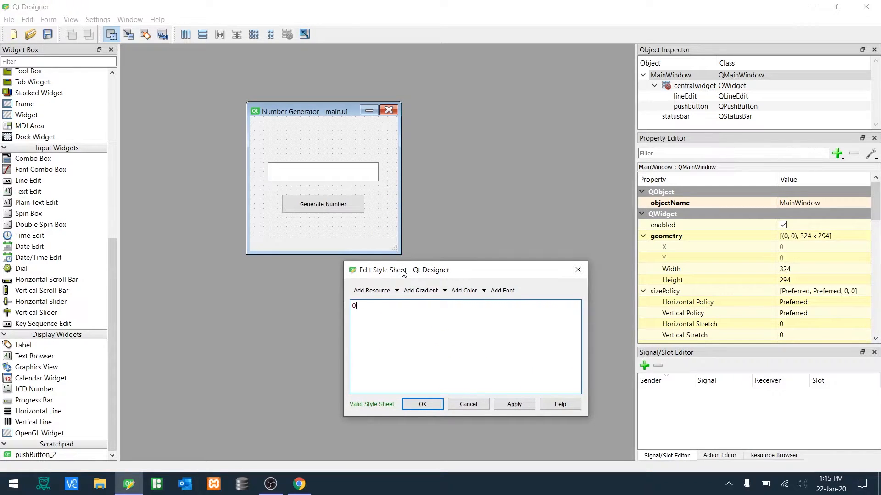
text(PushButto)
text({)
key(Return)
key(Return)
text(})
key(Up)
- Add a white text color to the QPushButton rule
click(484, 292)
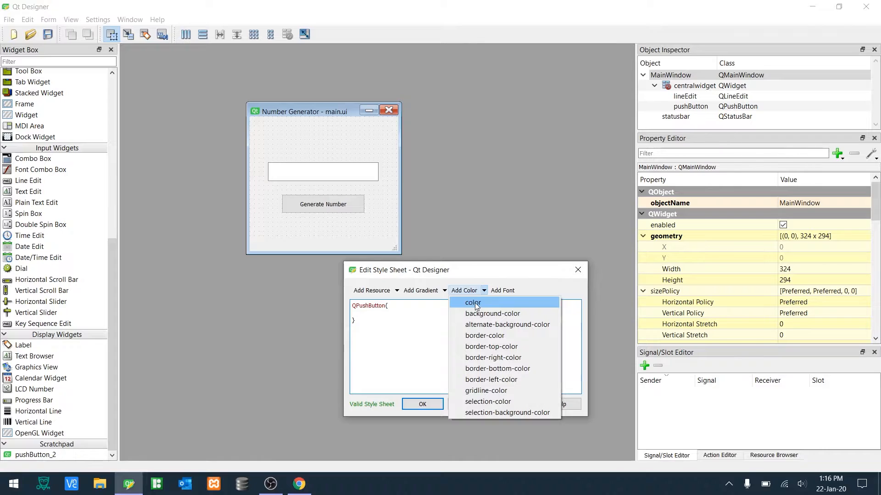
click(476, 304)
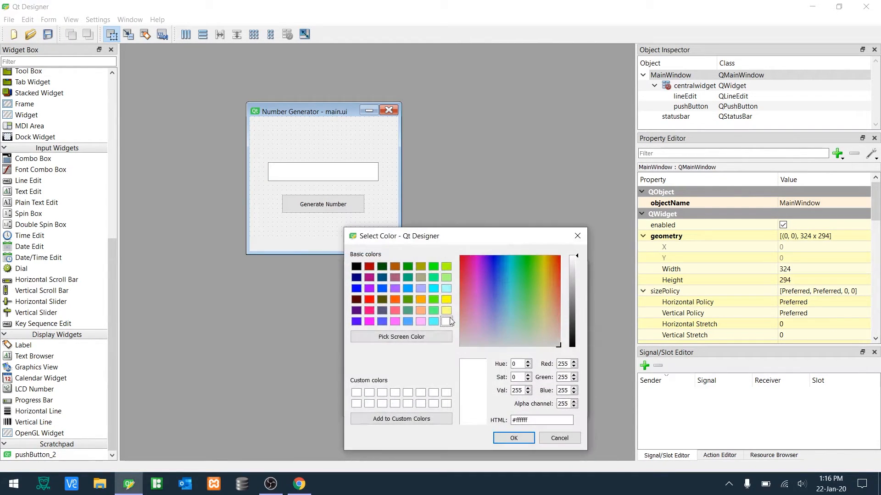
click(503, 439)
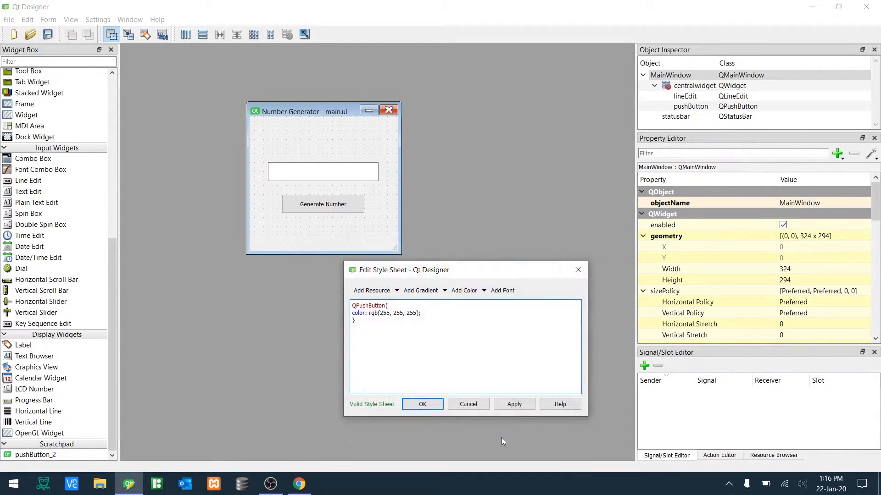
- Add a font declaration to the rule using Ubuntu, Bold, size 10
click(499, 291)
drag(456, 311, 459, 317)
key(u)
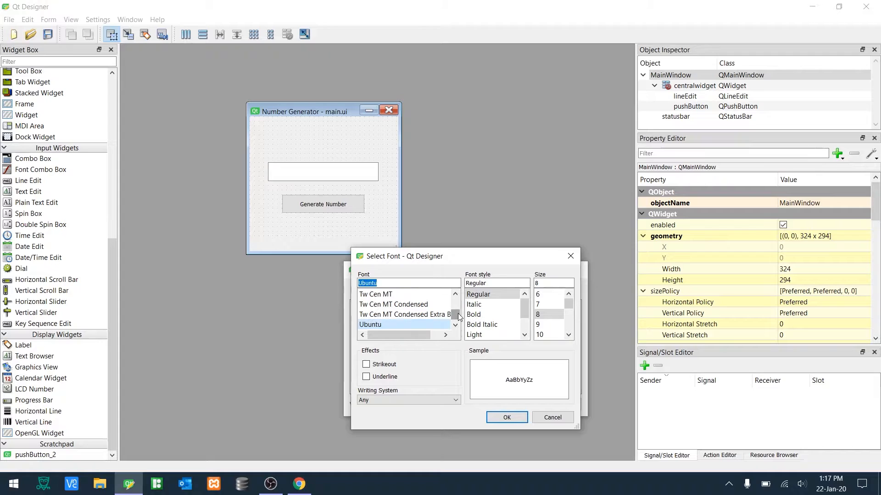
click(495, 314)
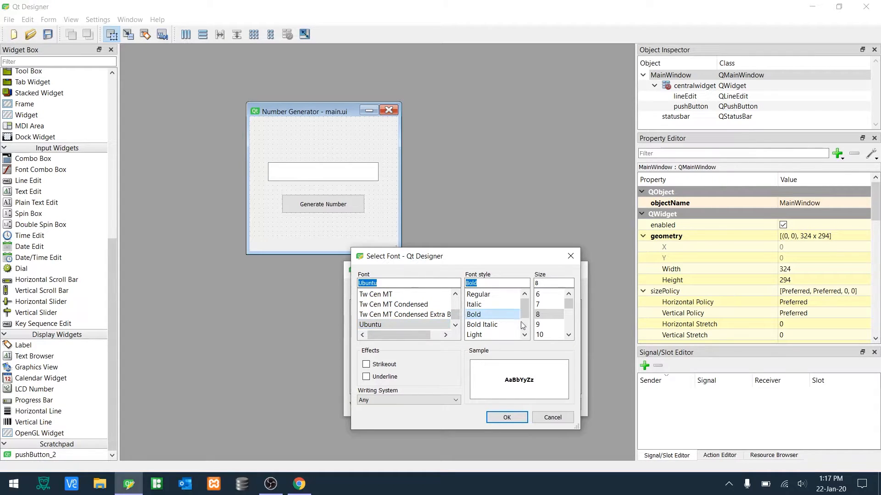
click(543, 335)
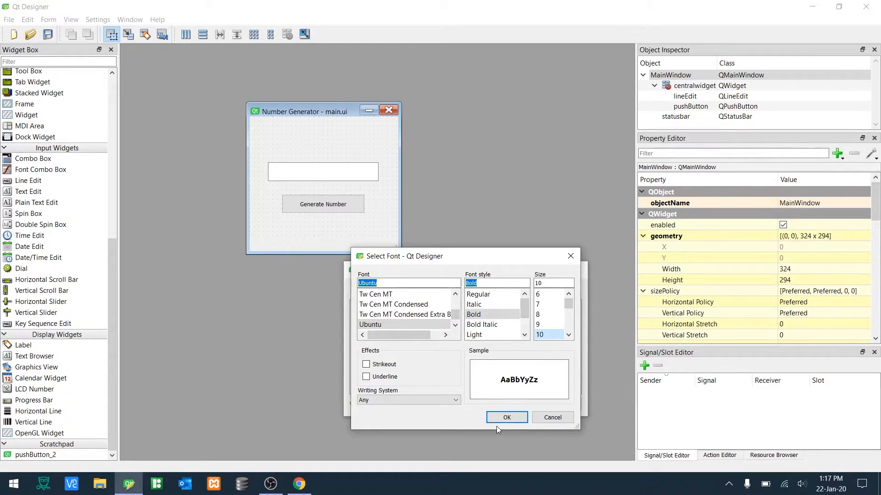
click(506, 417)
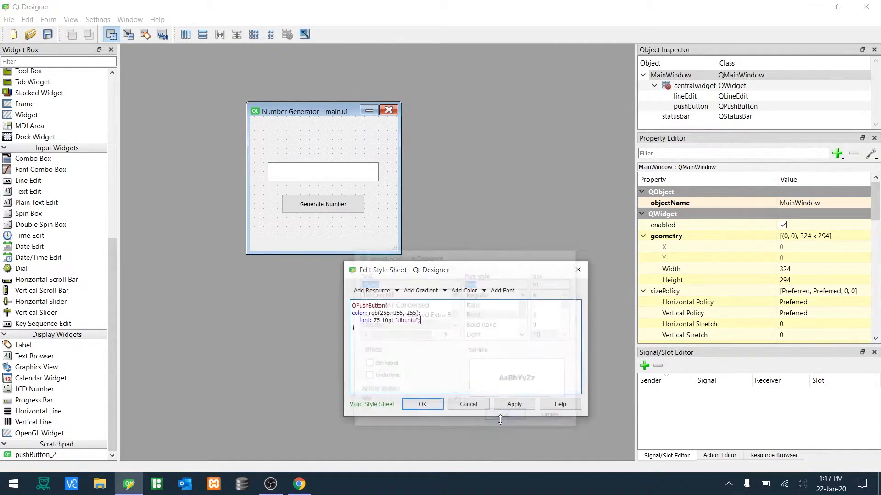
- Remove the font line's indentation and apply the style sheet
double_click(355, 319)
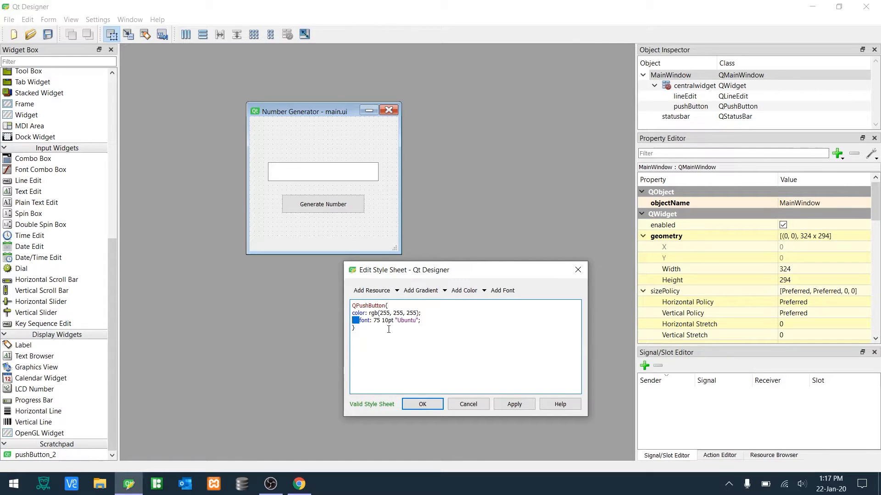
key(BackSpace)
key(Return)
click(515, 405)
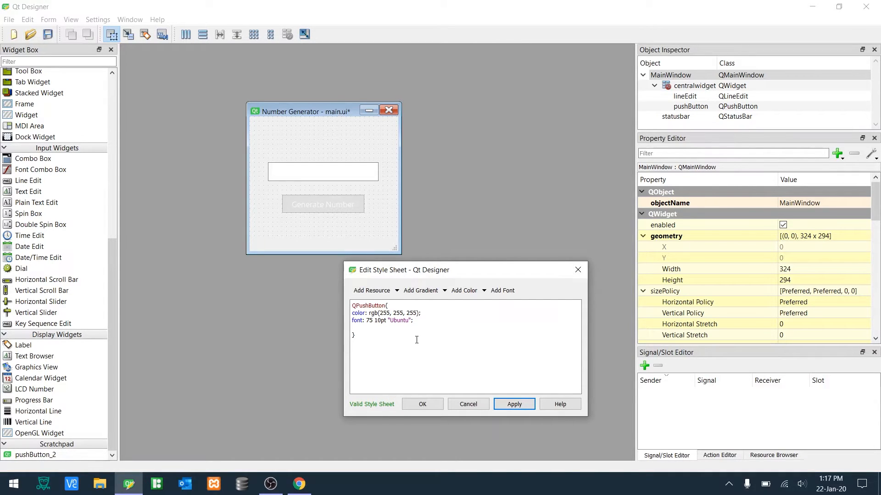
- Add an orange background color rgb(255, 170, 0) to the rule, remove its indentation, and apply
click(395, 330)
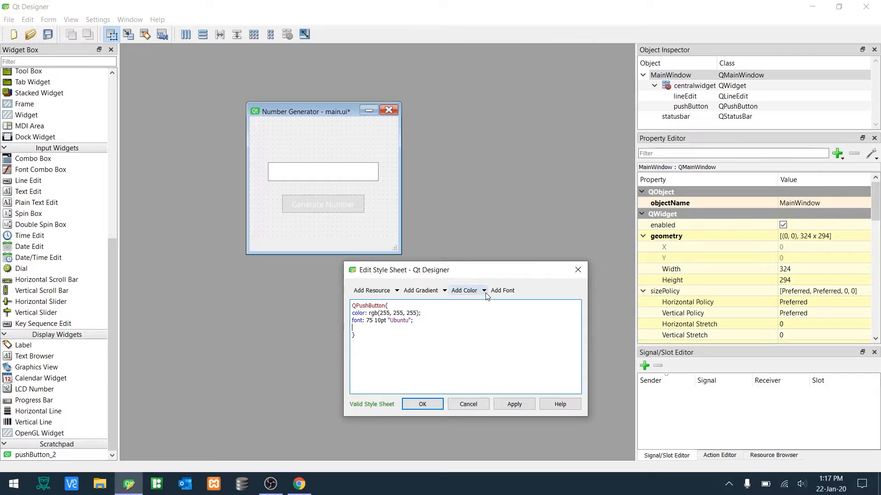
click(484, 292)
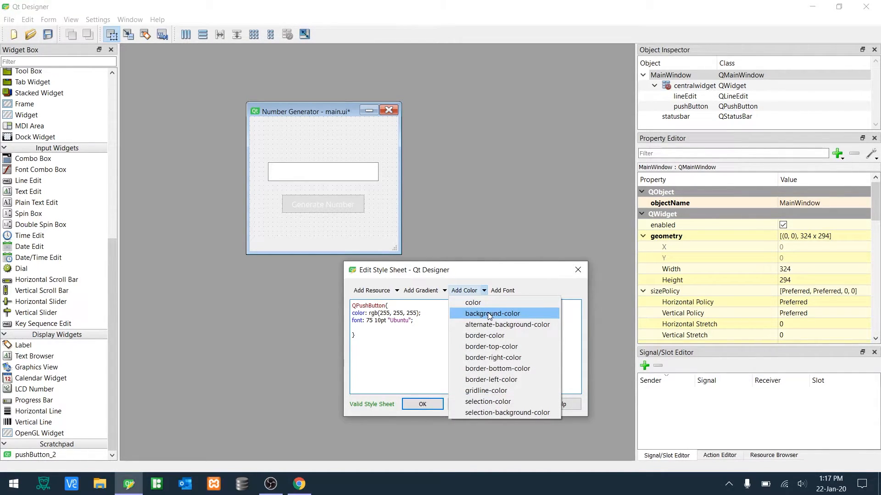
click(489, 313)
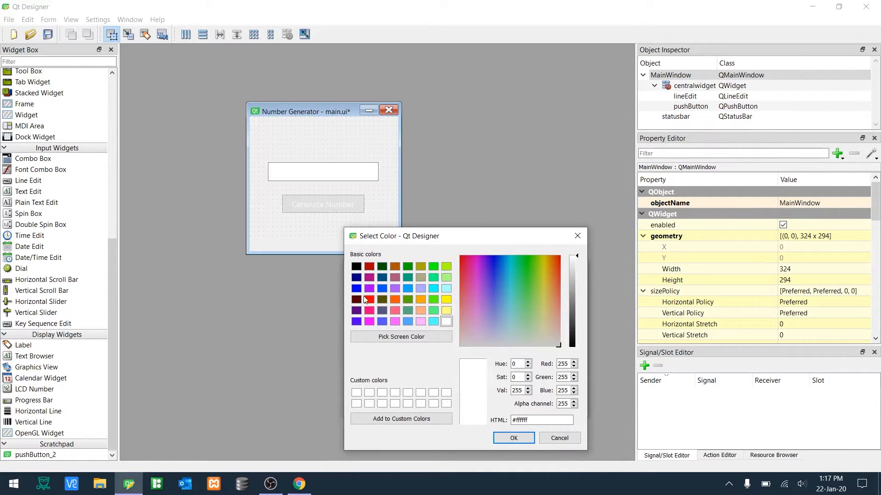
click(420, 301)
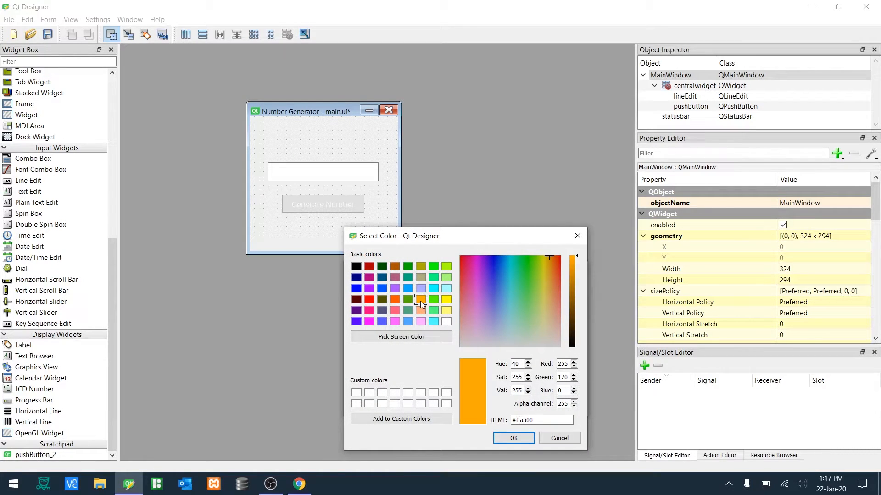
click(513, 438)
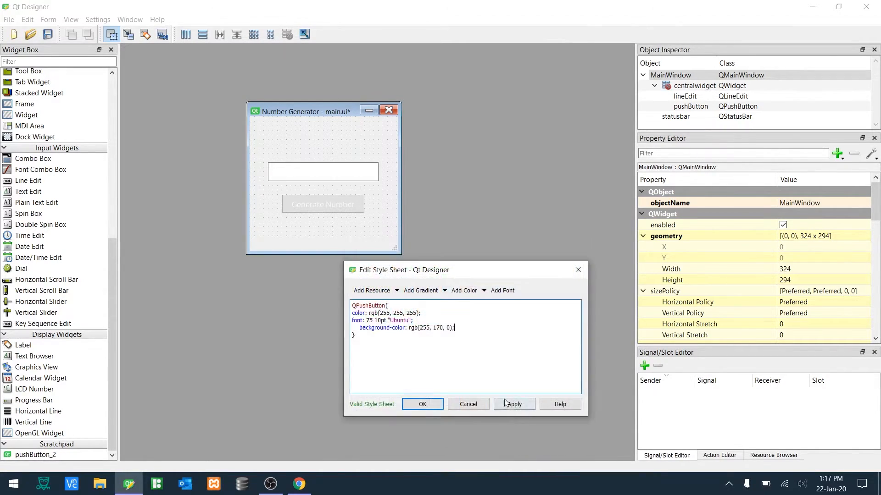
key(BackSpace)
key(BackSpace)
key(BackSpace)
key(BackSpace)
click(508, 403)
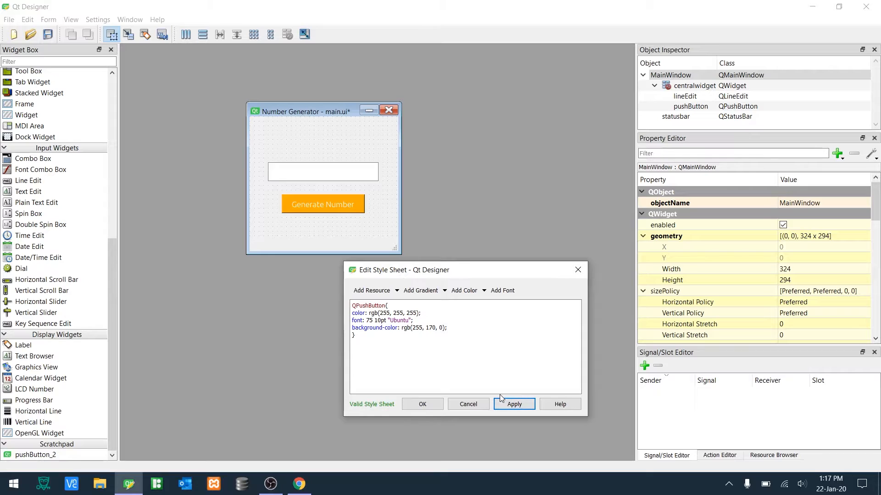
- Add border-radius: 10px; to the QPushButton rule and apply the style sheet
click(458, 328)
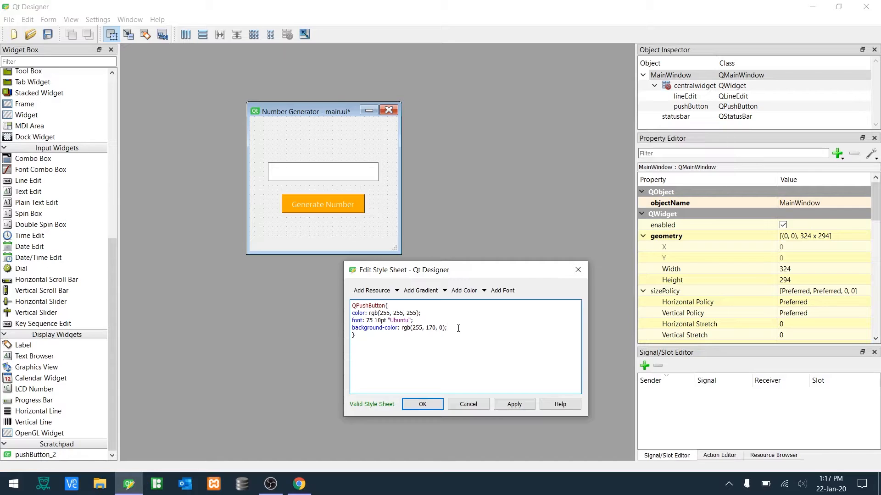
key(Return)
text(border-radius: 10px;)
click(413, 342)
click(528, 407)
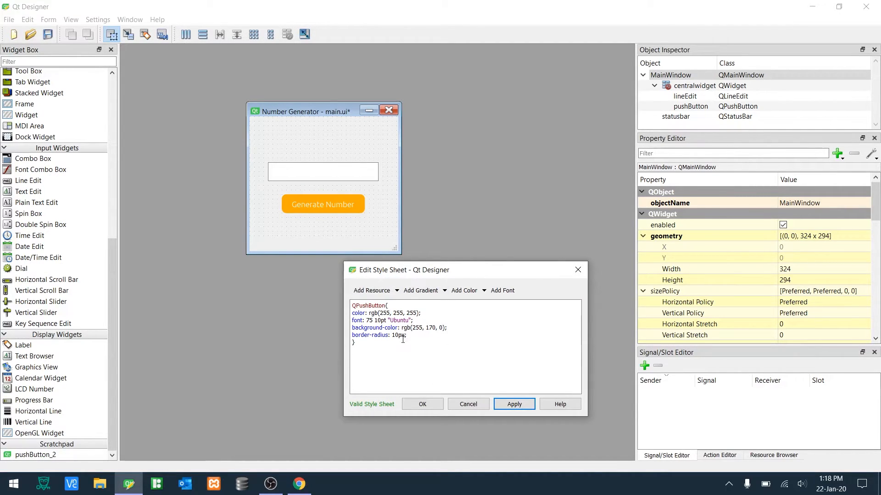
- Try a 35px border radius and apply it
drag(399, 335, 393, 336)
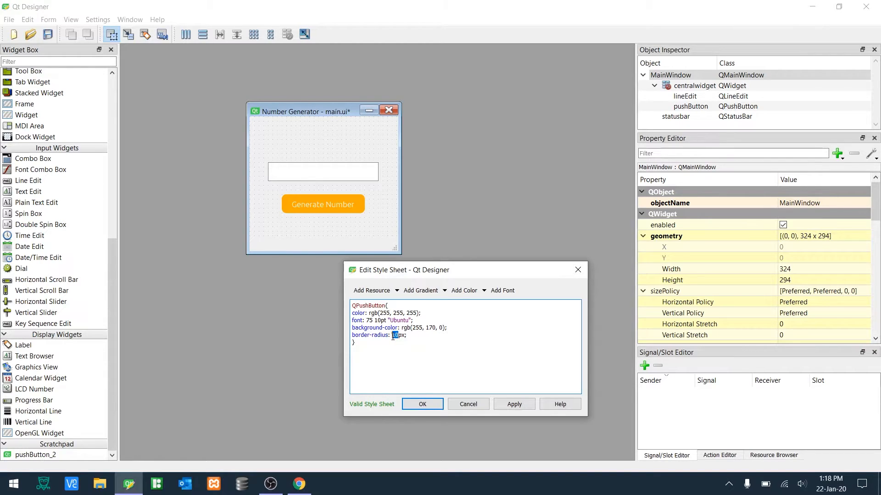
text(35)
click(516, 405)
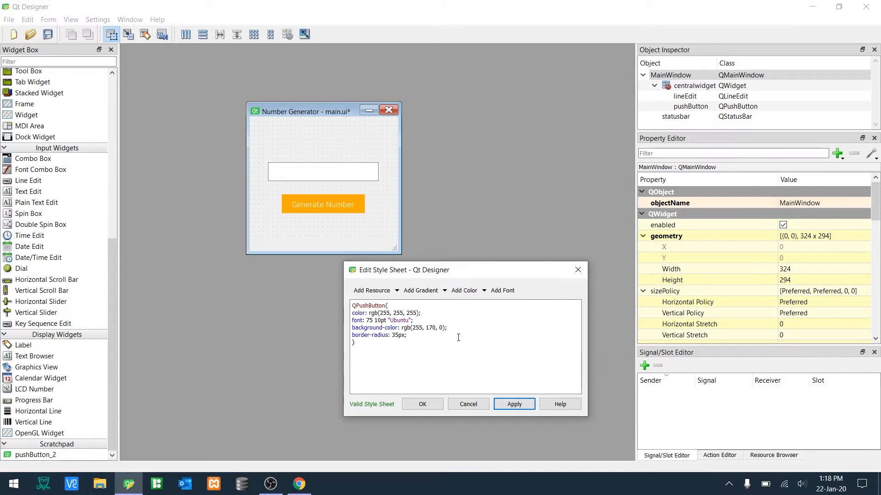
- Try a 25px border radius and apply it
drag(399, 335, 392, 335)
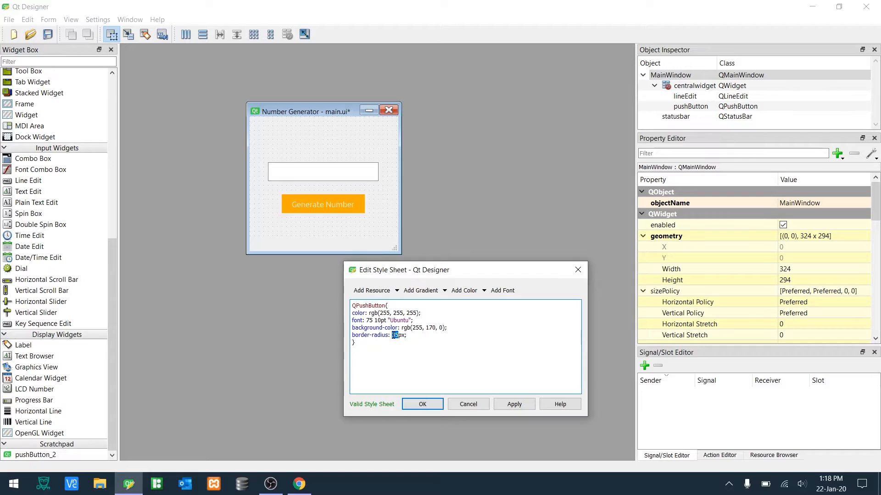
text(25)
click(514, 404)
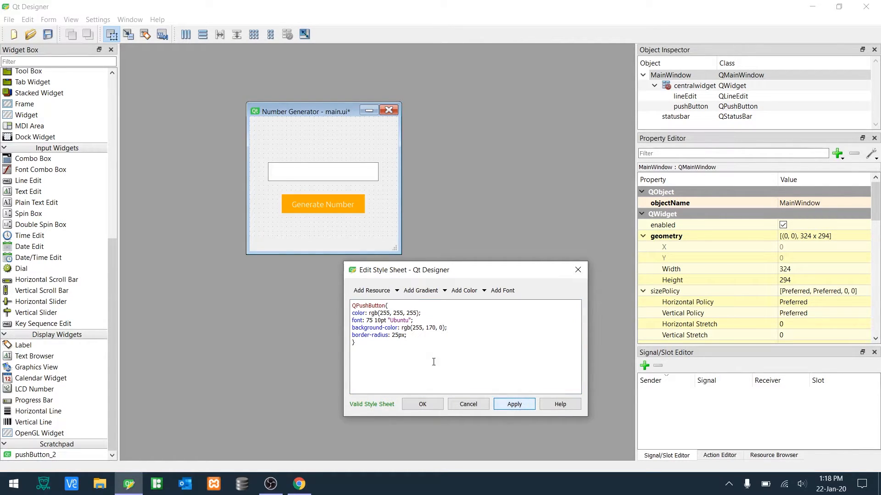
- Try a 15px border radius and apply it
click(397, 335)
key(BackSpace)
key(BackSpace)
text(15)
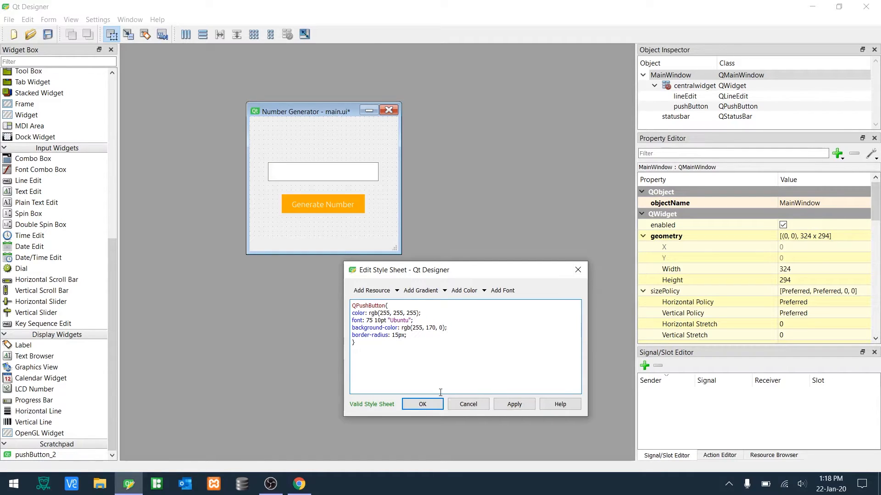
click(508, 406)
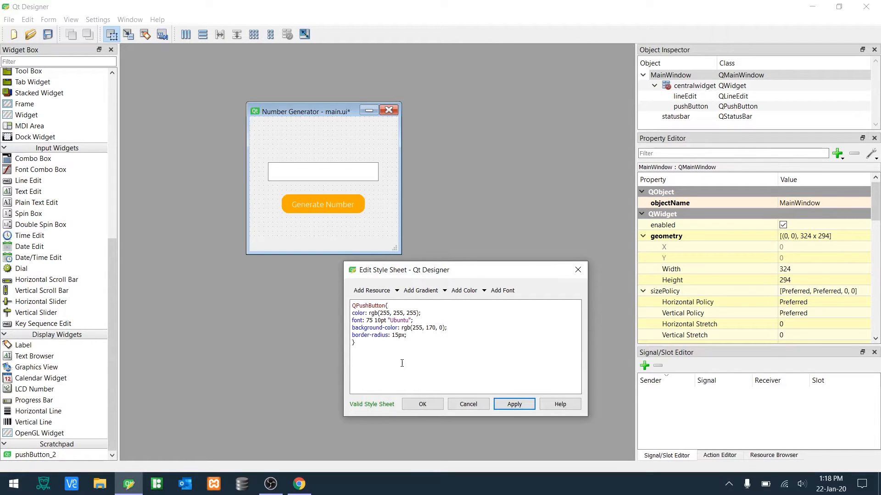
- Set the border radius to 10px and apply it
click(399, 335)
key(BackSpace)
text(0)
click(513, 404)
click(417, 335)
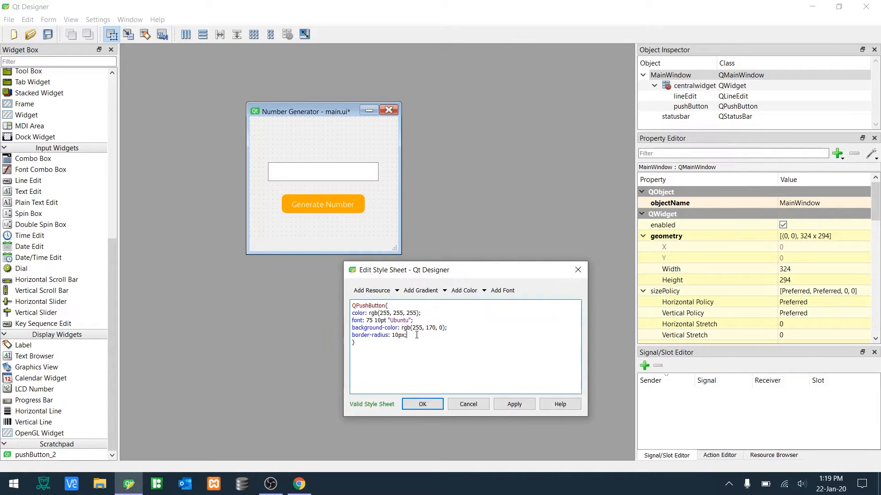
- Add a 1px solid grey border declaration to the button's style sheet
key(Return)
text(border: 1px solid grey)
- Replace the border colour with red #ff0000 from the color picker and apply the style sheet
click(484, 293)
click(485, 302)
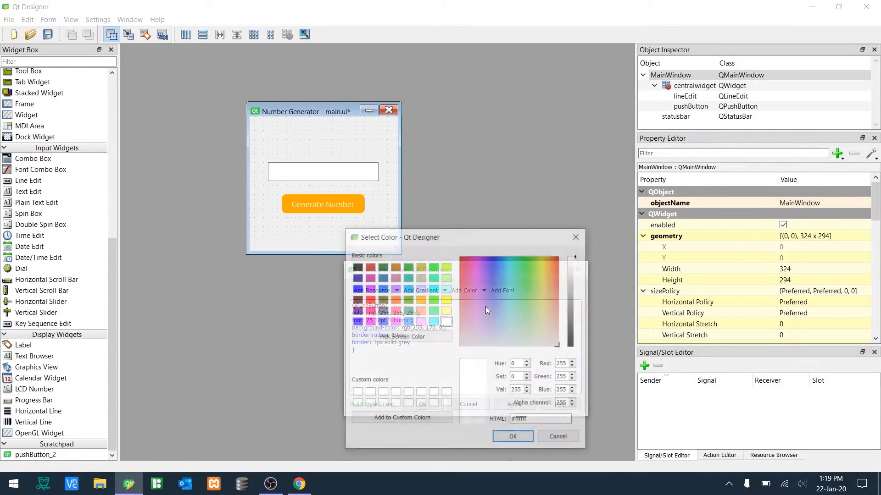
click(507, 284)
drag(530, 420, 510, 420)
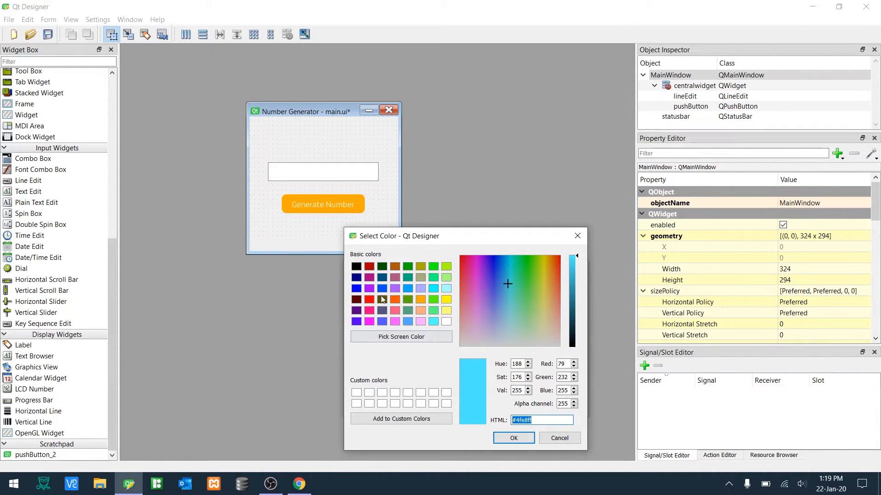
click(369, 299)
drag(532, 420, 509, 420)
key(ctrl+c)
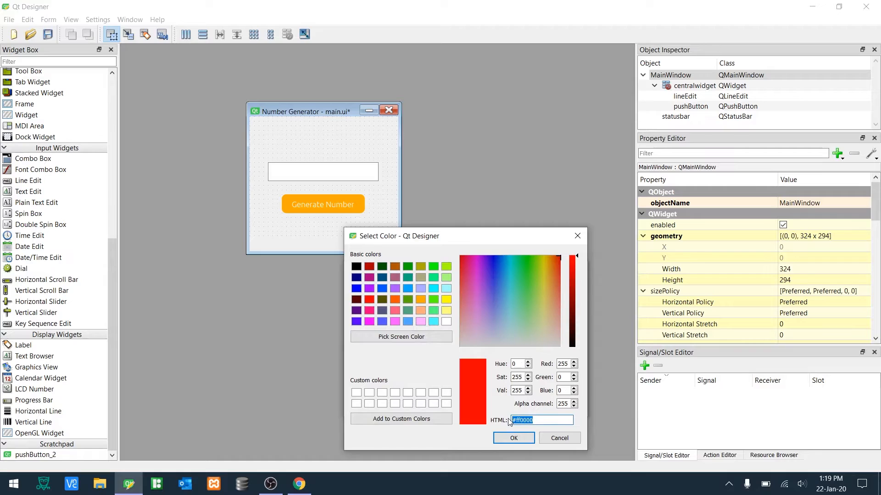
click(559, 438)
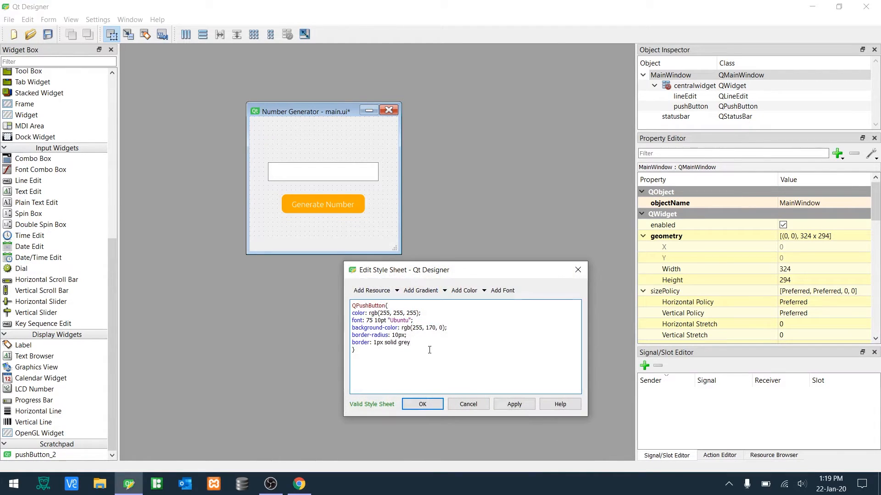
key(BackSpace)
key(BackSpace)
key(BackSpace)
key(BackSpace)
key(ctrl+v)
click(514, 403)
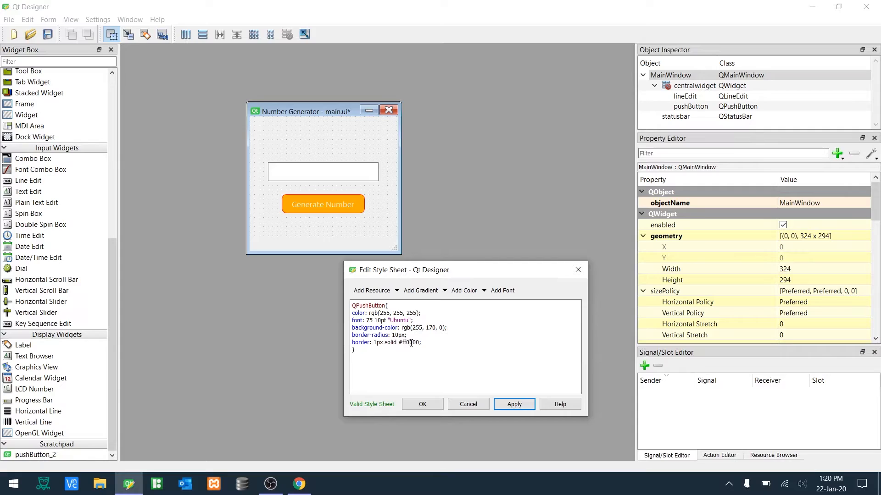
- Change the border colour to black and apply the style sheet
drag(420, 343, 400, 343)
text(black)
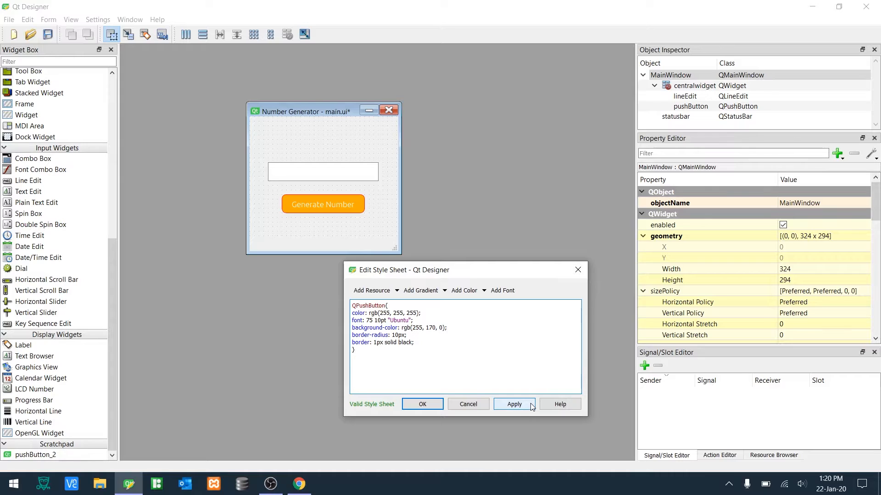
click(532, 407)
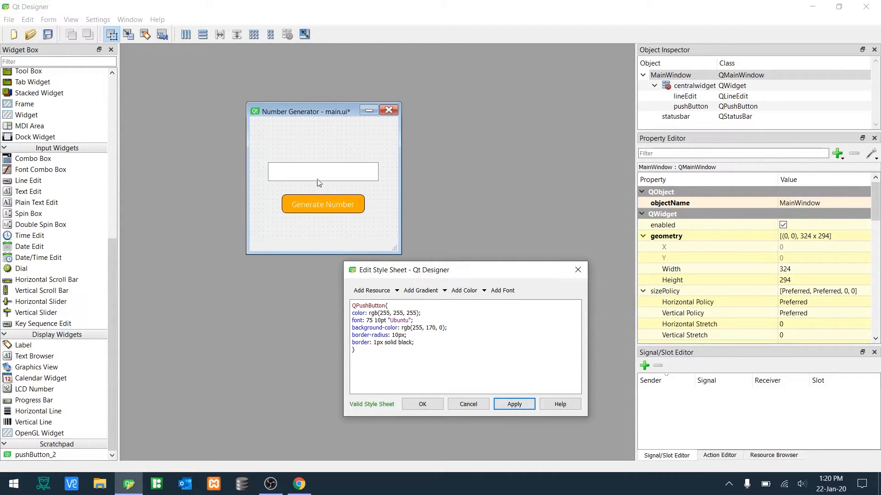
- Delete the border declaration and apply the style sheet
drag(418, 344, 352, 342)
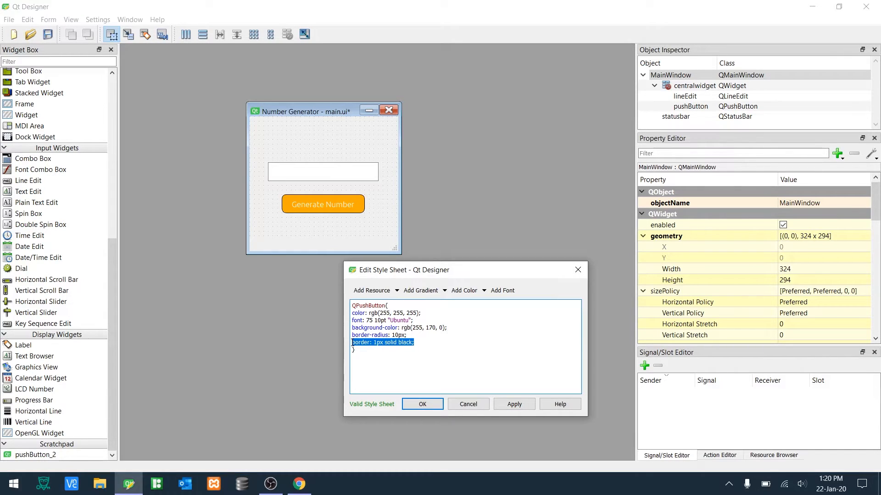
key(BackSpace)
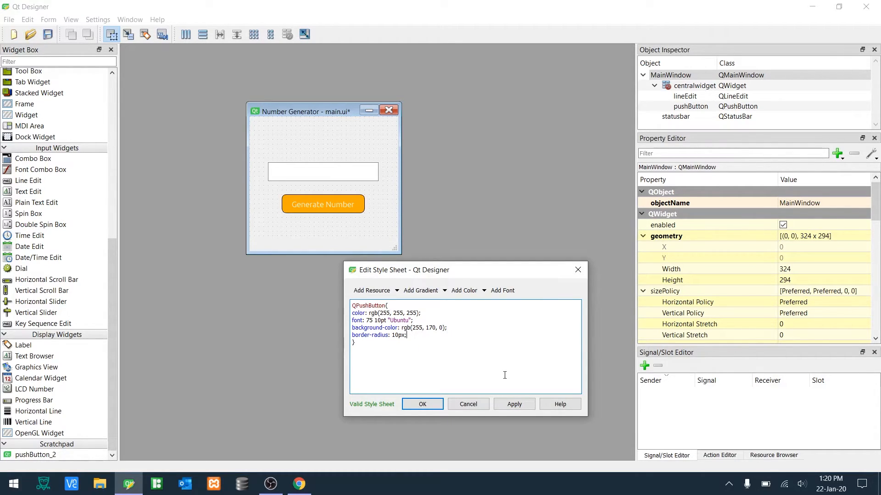
click(510, 404)
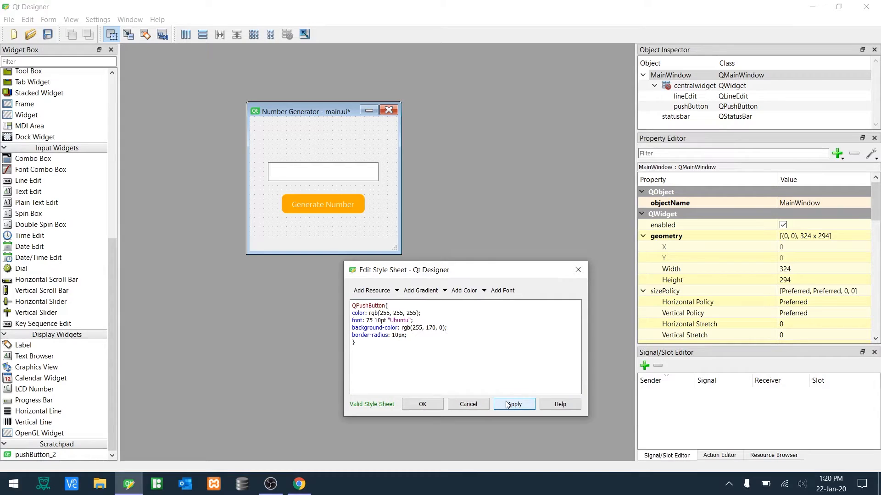
- Confirm the style sheet, preview the form, and close the preview
click(429, 404)
key(ctrl+r)
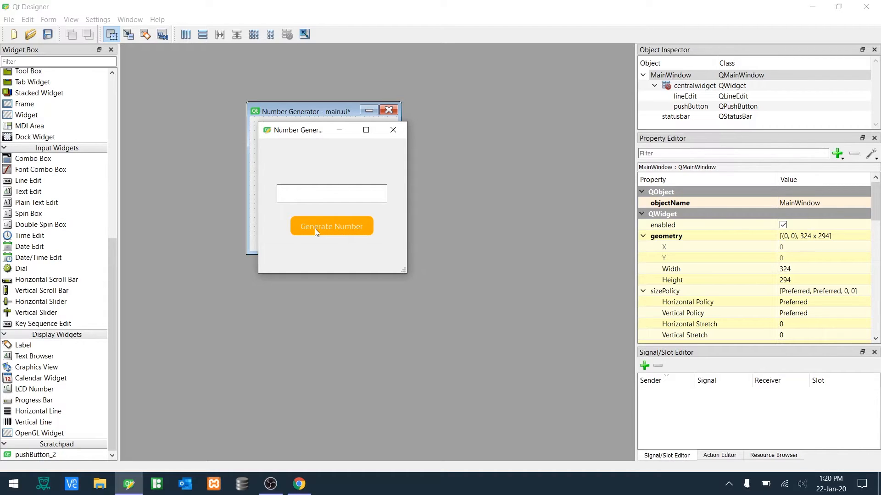
click(398, 136)
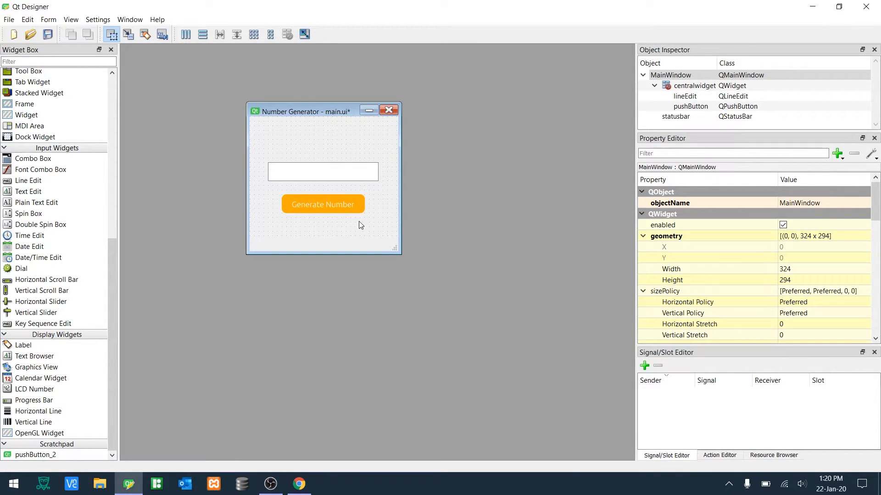
- Reopen the main window's style sheet, duplicate the QPushButton rule, and rename the copy QPushButton:hover
click(348, 208)
key(Down)
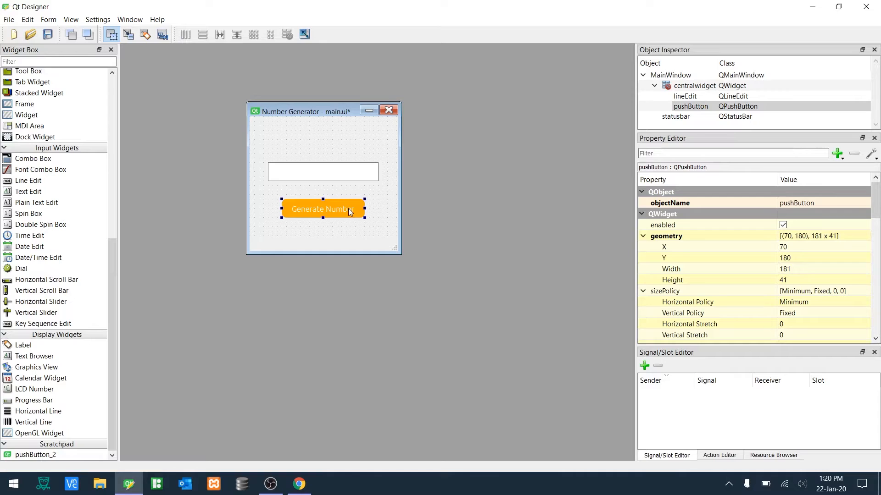
click(382, 212)
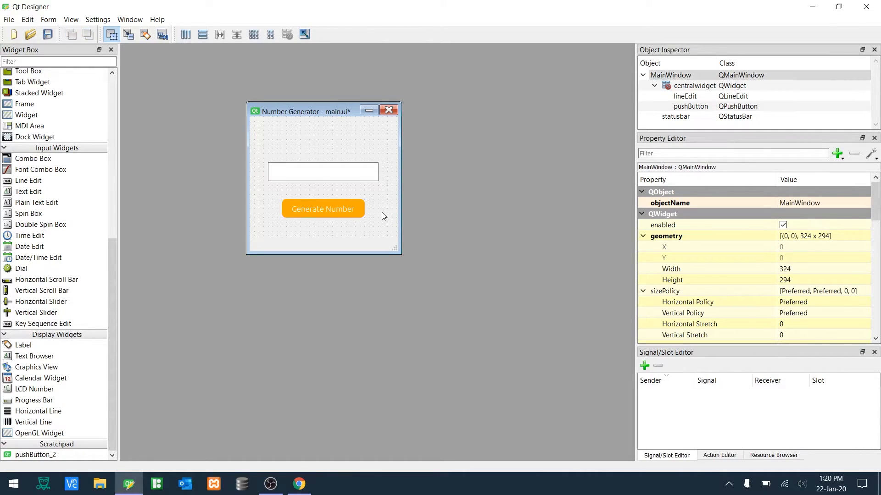
right_click(382, 212)
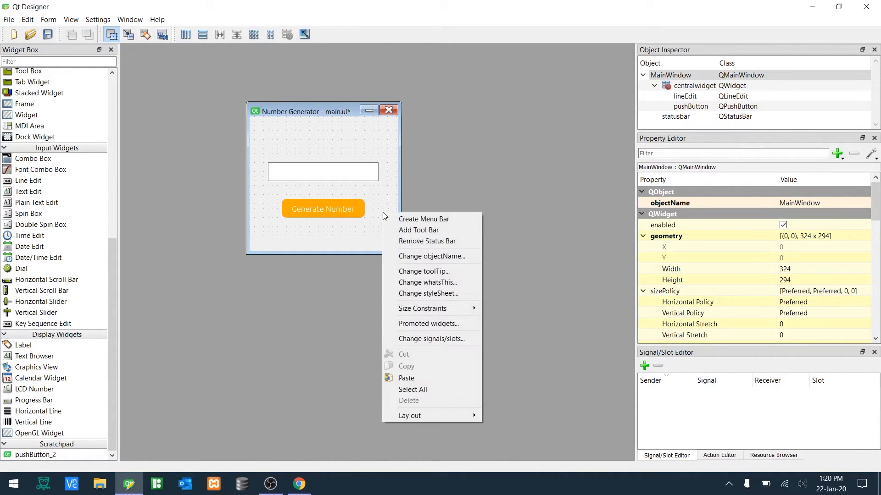
click(420, 293)
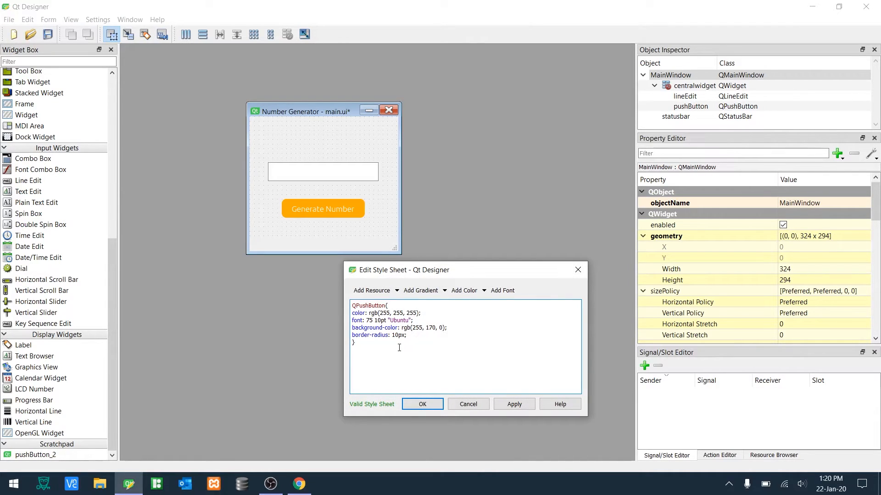
drag(399, 348, 325, 304)
key(ctrl+c)
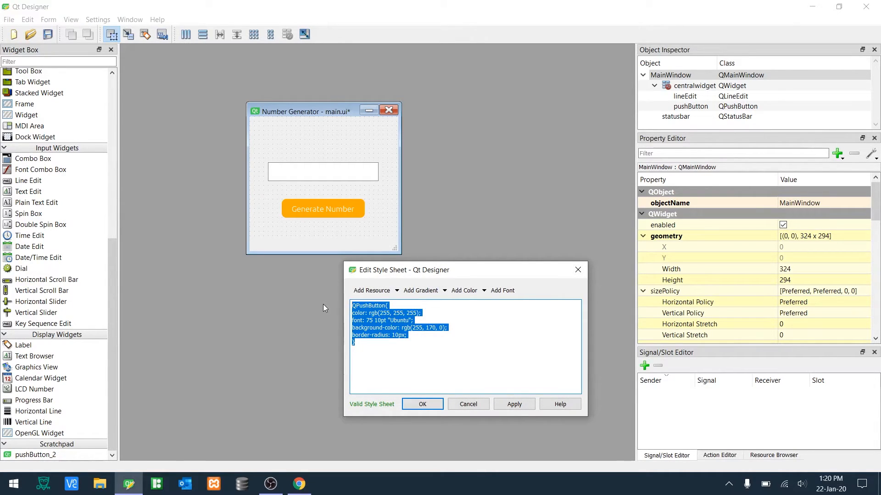
click(362, 350)
key(ctrl+v)
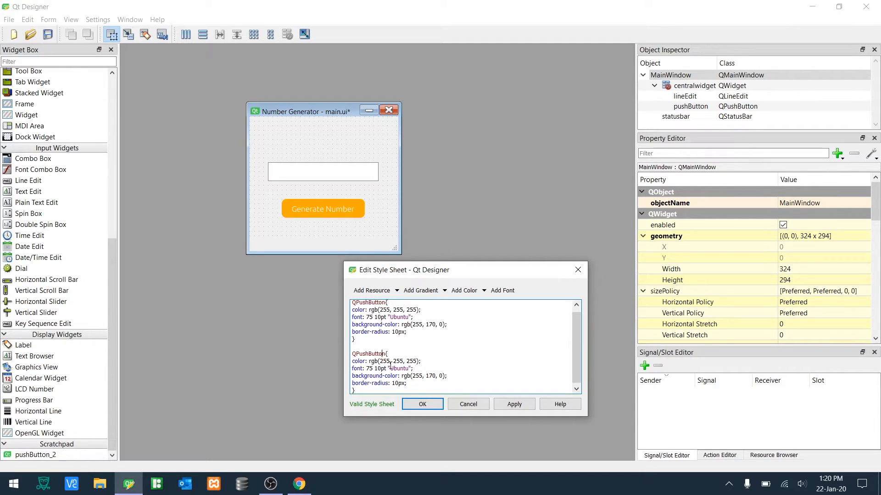
text(:hover)
- Set the hover rule's background color to rgb(158, 105, 0)
scroll(404, 363, down, 1)
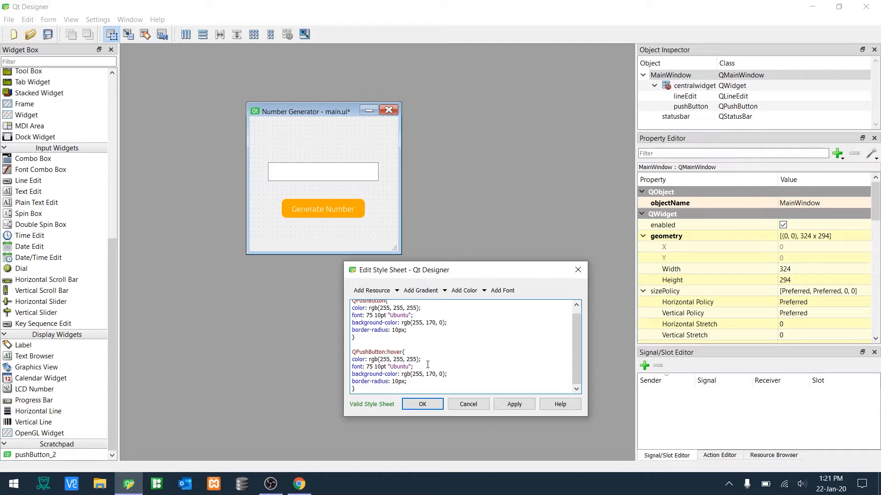
drag(448, 374, 351, 375)
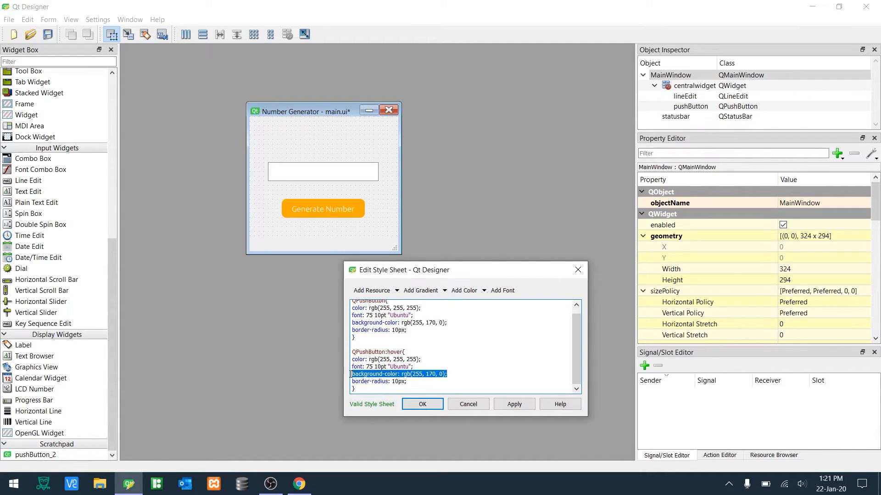
key(BackSpace)
click(485, 292)
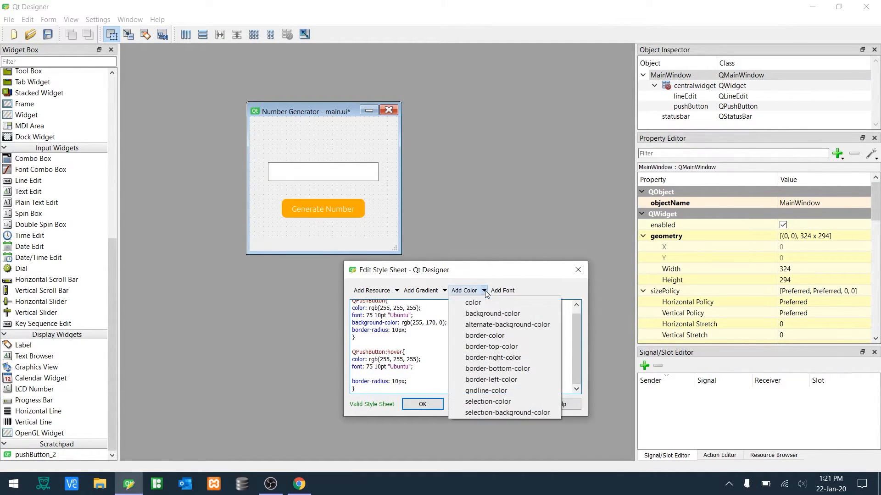
click(485, 313)
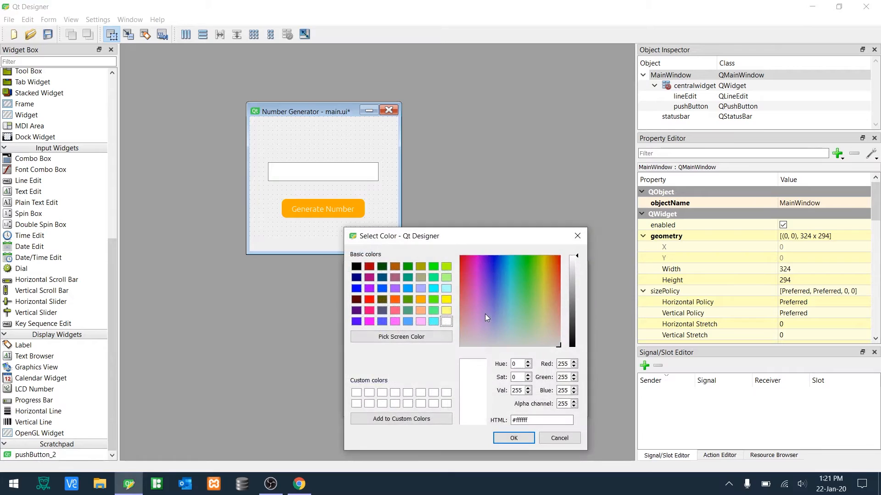
click(421, 300)
mouse_move(571, 296)
mouse_down()
mouse_move(574, 303)
mouse_move(574, 290)
mouse_up()
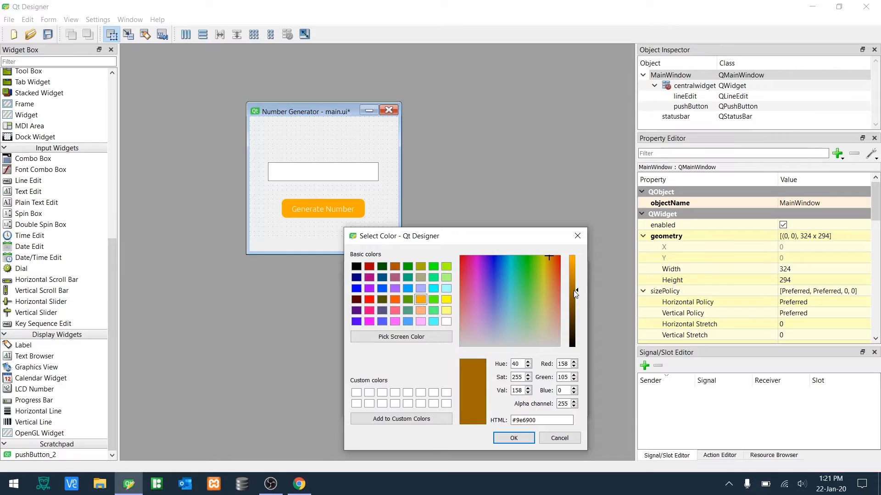
click(522, 438)
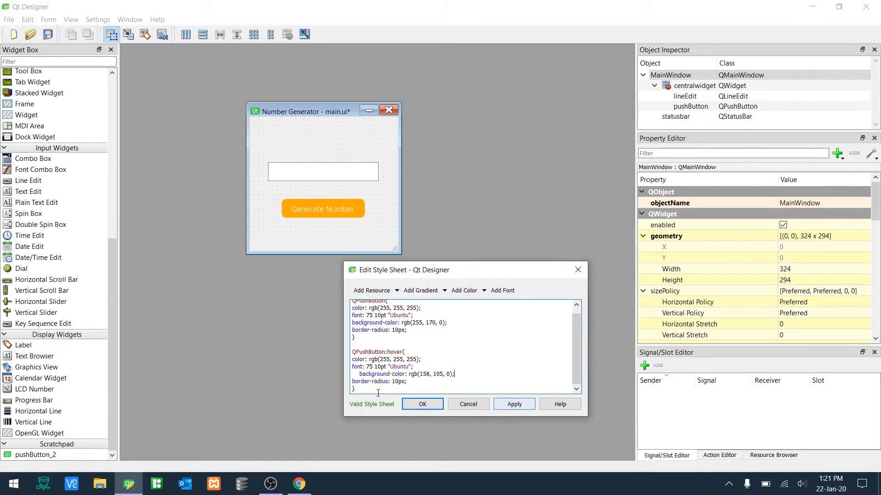
click(359, 372)
key(BackSpace)
key(BackSpace)
key(BackSpace)
key(BackSpace)
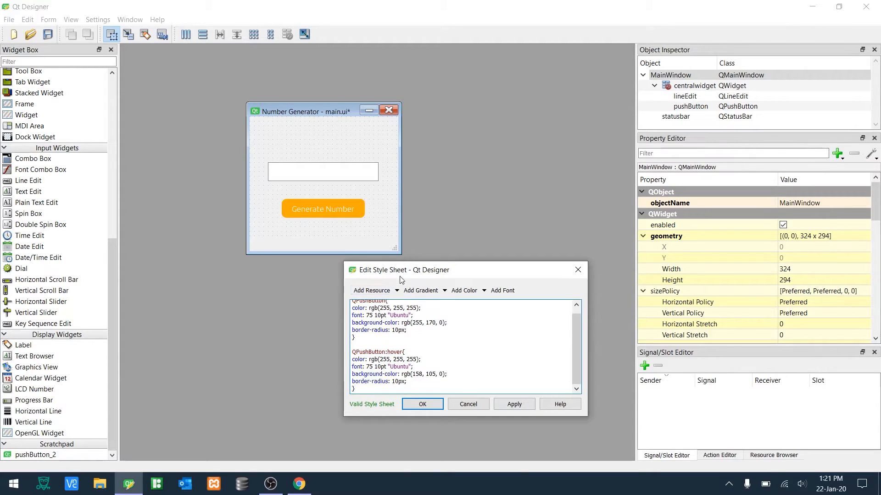
- Duplicate the whole hover rule below itself
drag(399, 275, 477, 156)
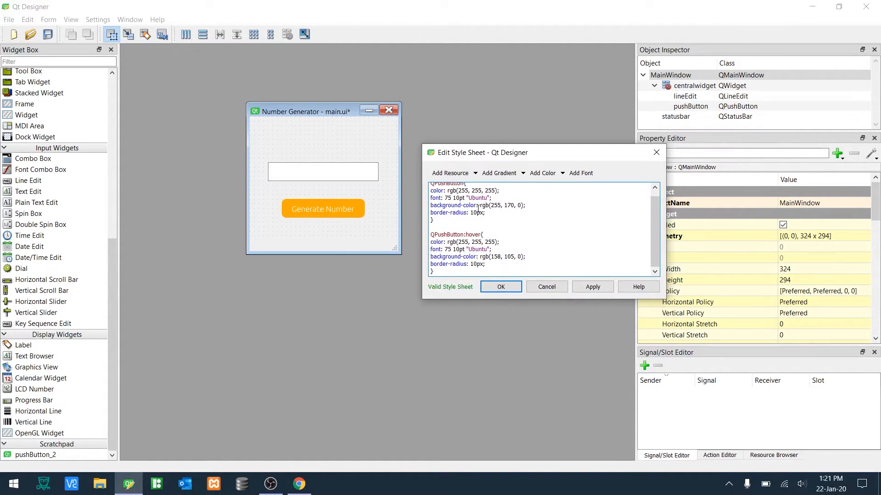
drag(451, 272, 430, 237)
key(ctrl+c)
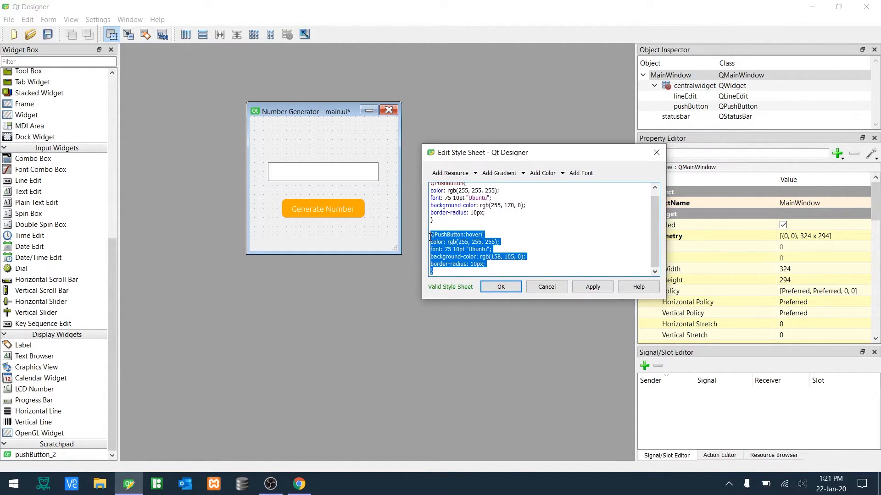
click(460, 275)
key(Return)
key(Return)
key(ctrl+v)
scroll(472, 245, up, 3)
scroll(472, 245, down, 3)
click(481, 235)
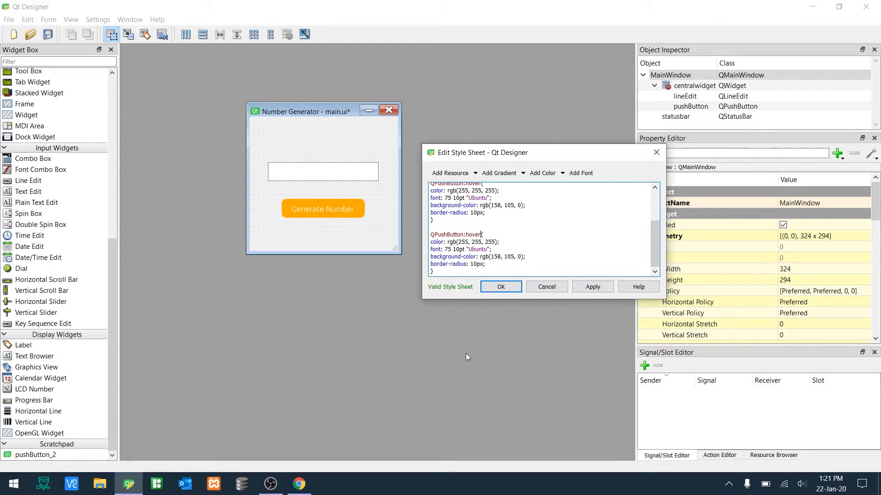
- Rename the copied rule's selector to QPushButton:pressed
key(BackSpace)
key(BackSpace)
key(BackSpace)
key(BackSpace)
key(BackSpace)
text(pressed)
scroll(490, 261, up, 3)
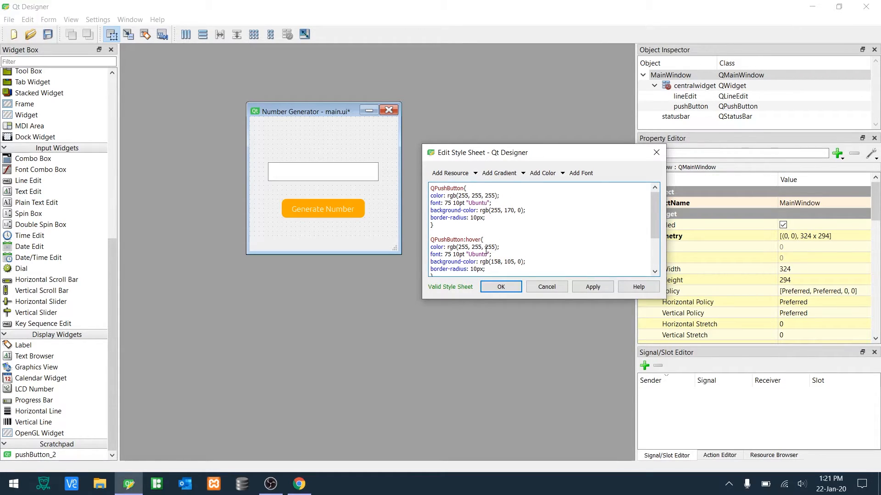
- Set the pressed rule's background color to black, rgb(0, 0, 0)
scroll(486, 251, down, 1)
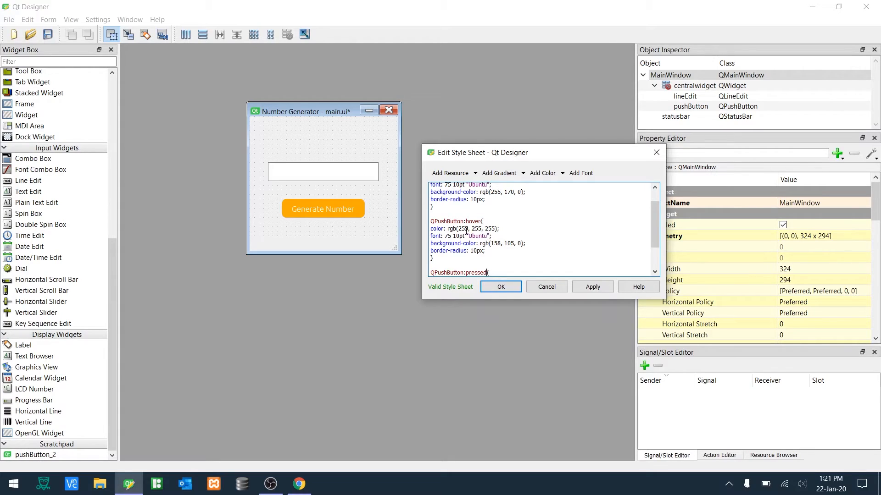
scroll(469, 236, down, 2)
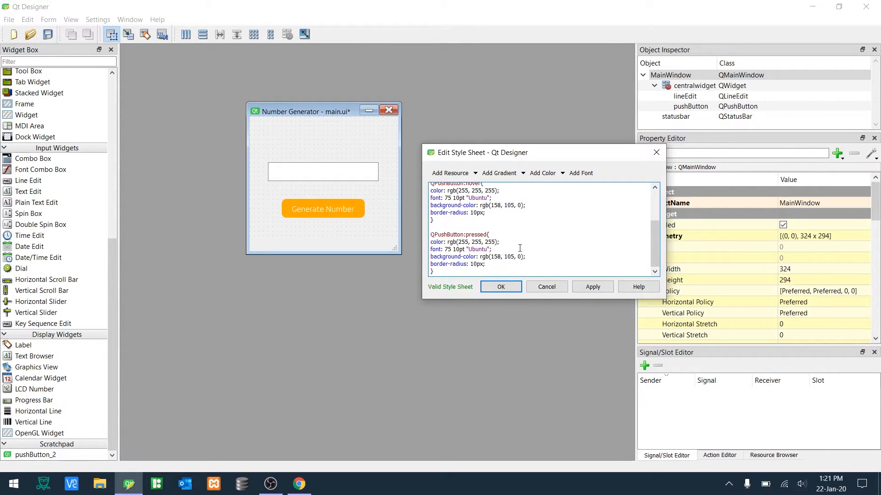
drag(529, 256, 430, 258)
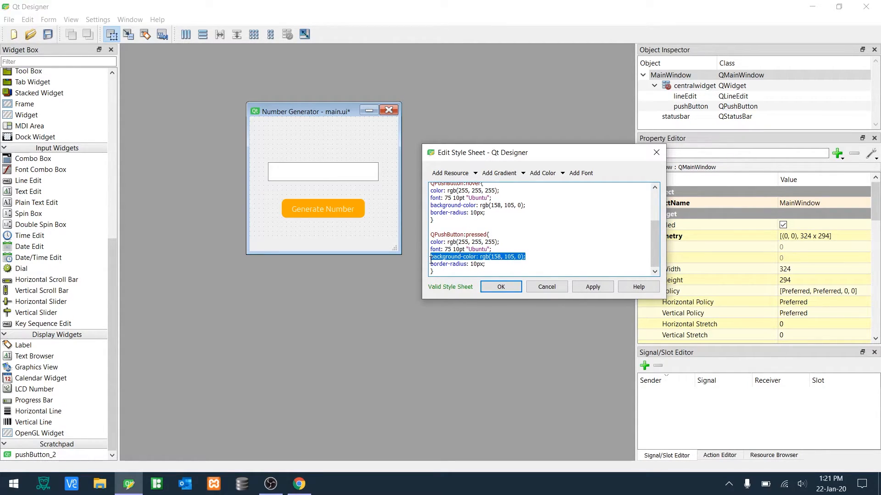
key(Delete)
click(563, 172)
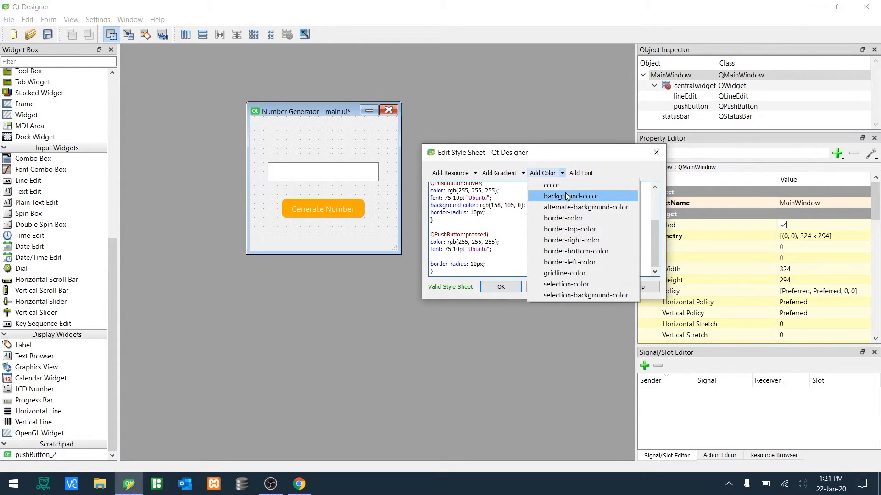
click(567, 195)
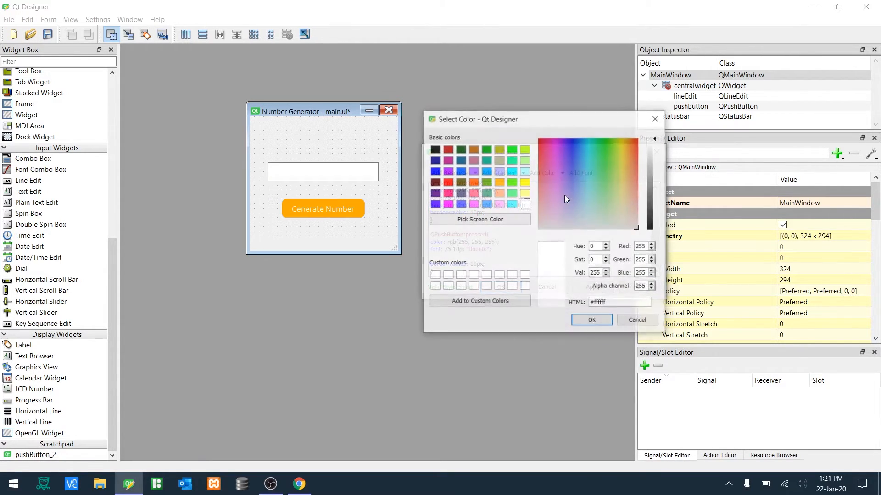
click(435, 150)
click(592, 320)
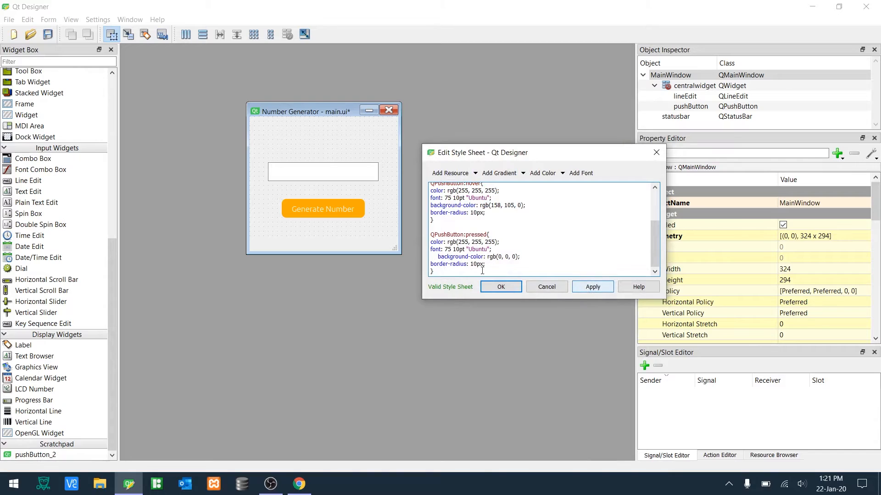
- Accept the edited style sheet and preview the form, testing the Generate Number button's pressed state
key(BackSpace)
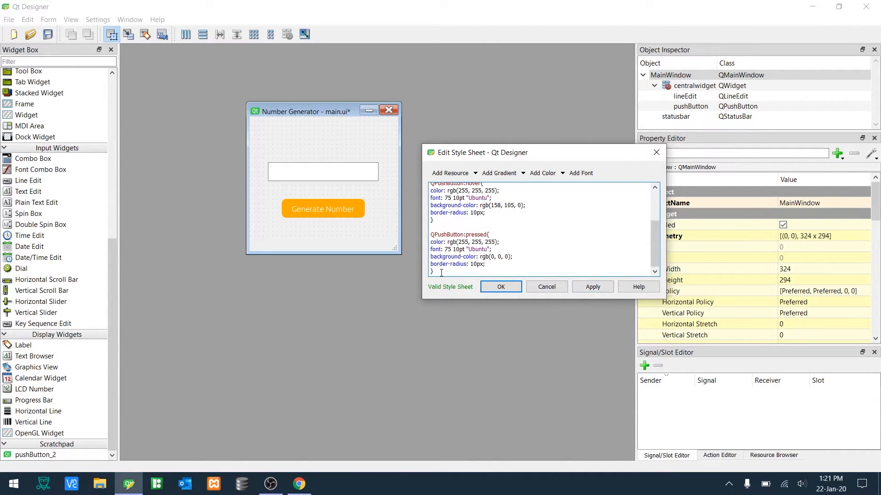
click(499, 294)
key(ctrl+r)
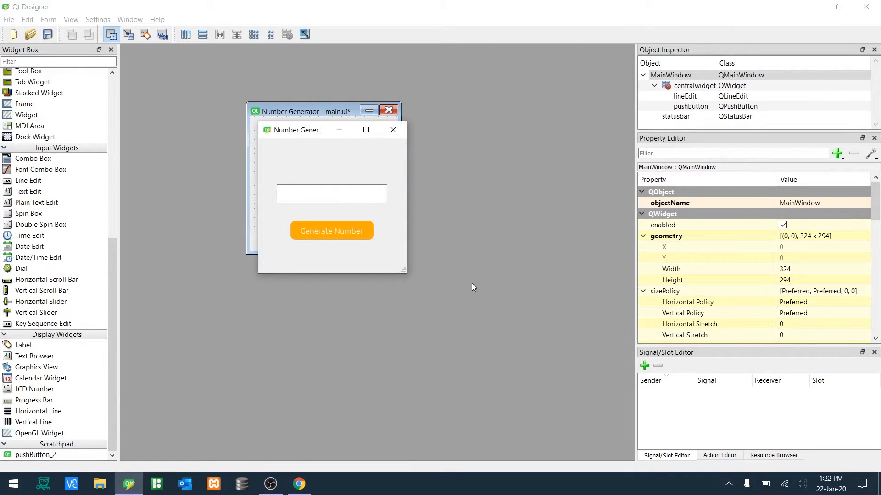
click(358, 234)
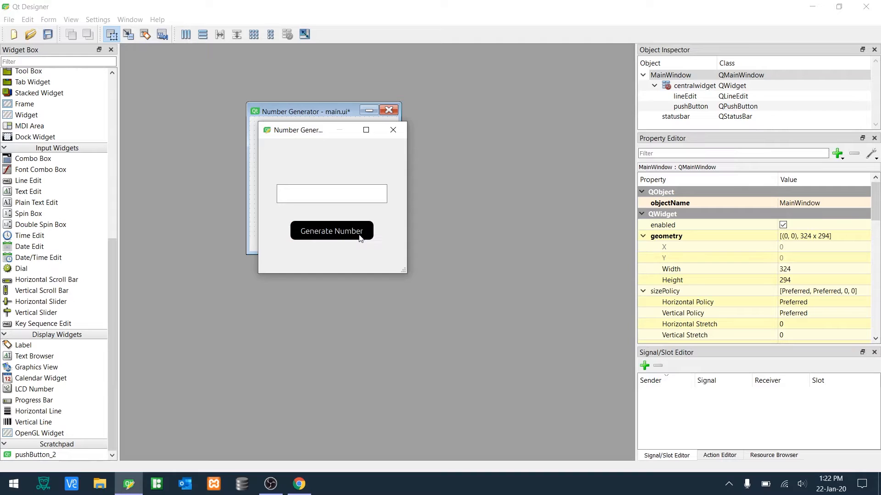
click(359, 235)
click(360, 235)
click(360, 235)
click(360, 236)
click(359, 236)
click(359, 236)
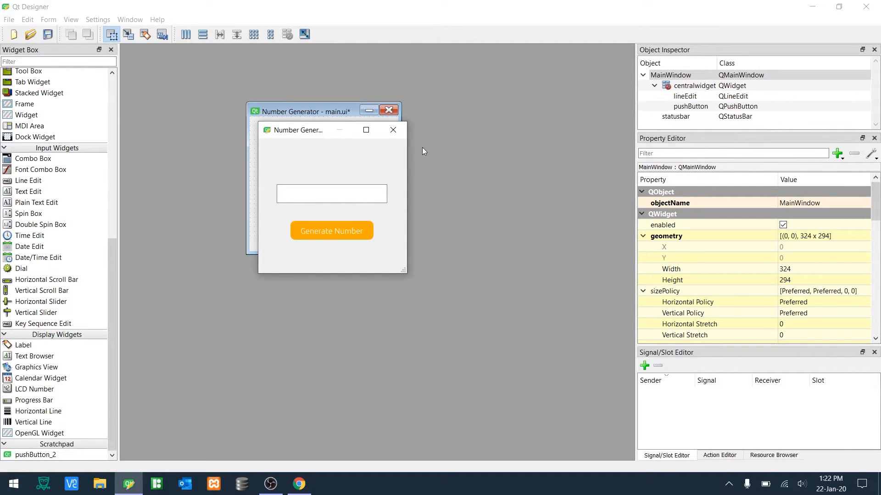
click(398, 132)
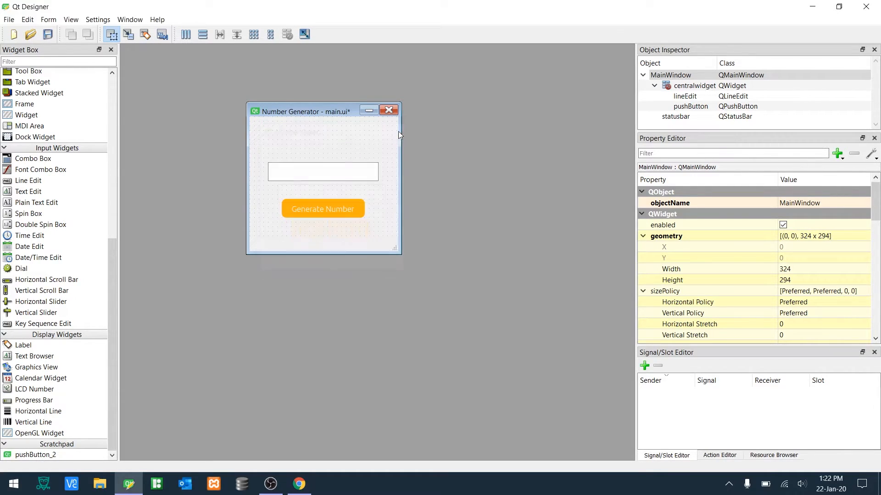
- Add an empty QLineEdit rule at the end of the main window's style sheet
right_click(350, 238)
click(380, 319)
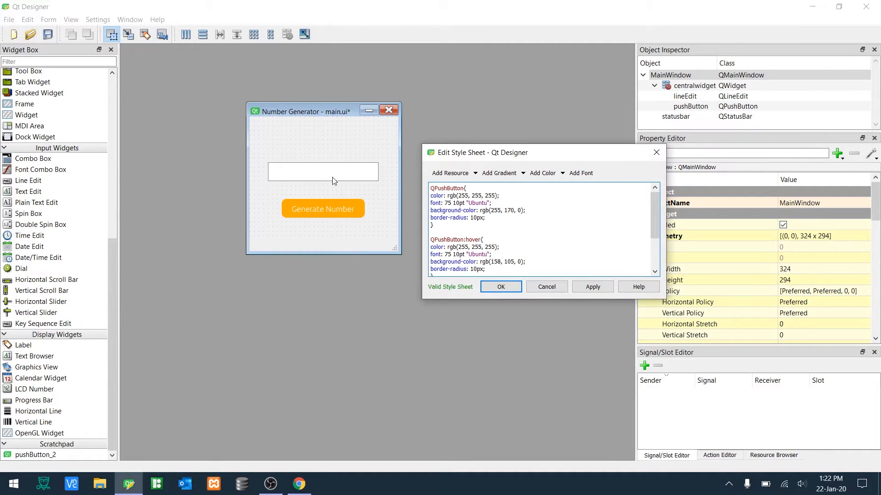
scroll(463, 250, down, 3)
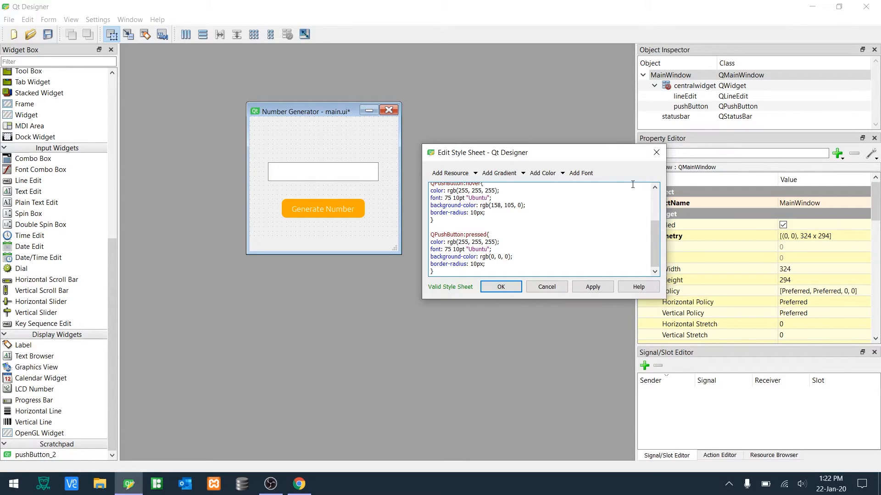
click(457, 270)
key(Return)
key(Return)
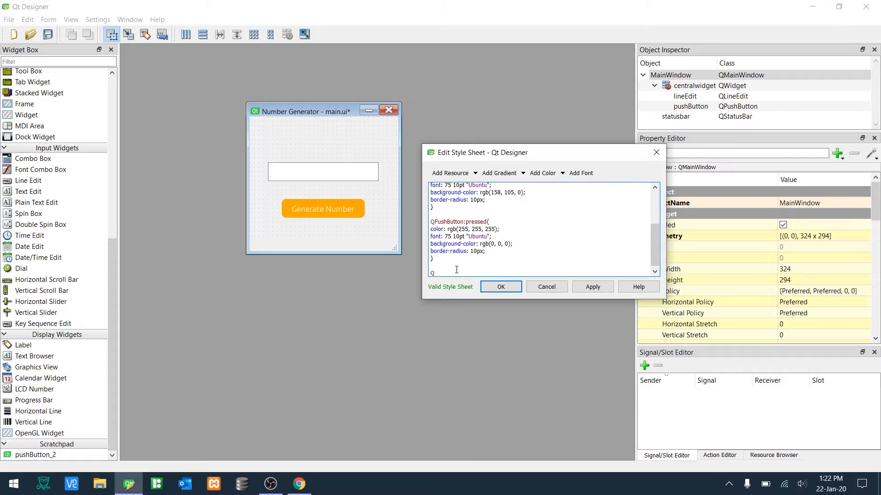
text(QLineEdit{)
key(Return)
key(Return)
key(Return)
text(})
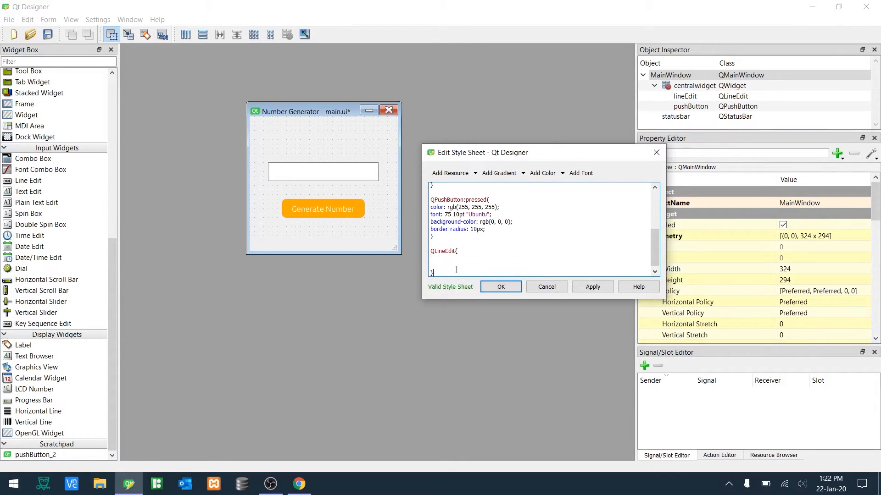
- Give the QLineEdit rule a border-radius of 10px and apply the style sheet
click(562, 173)
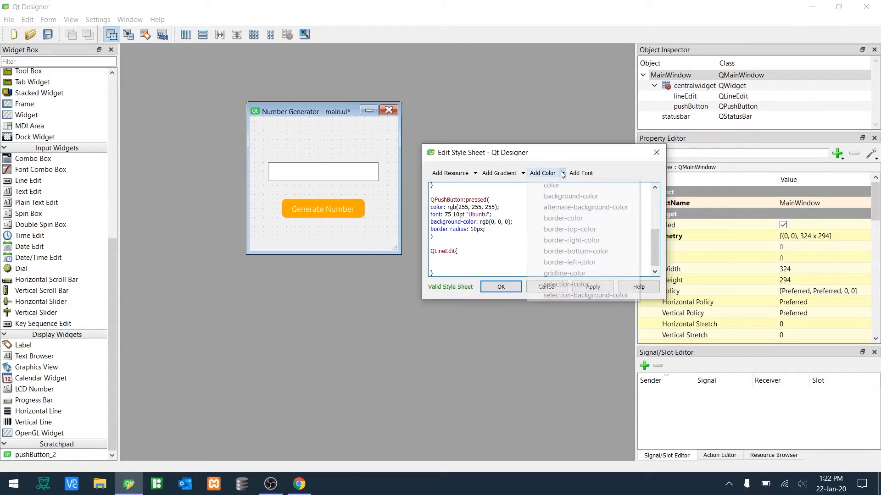
click(442, 262)
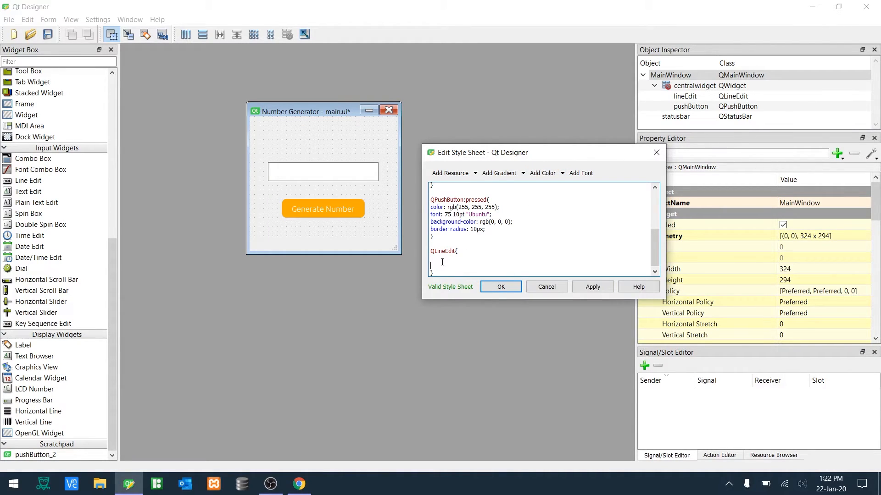
text(border-radius)
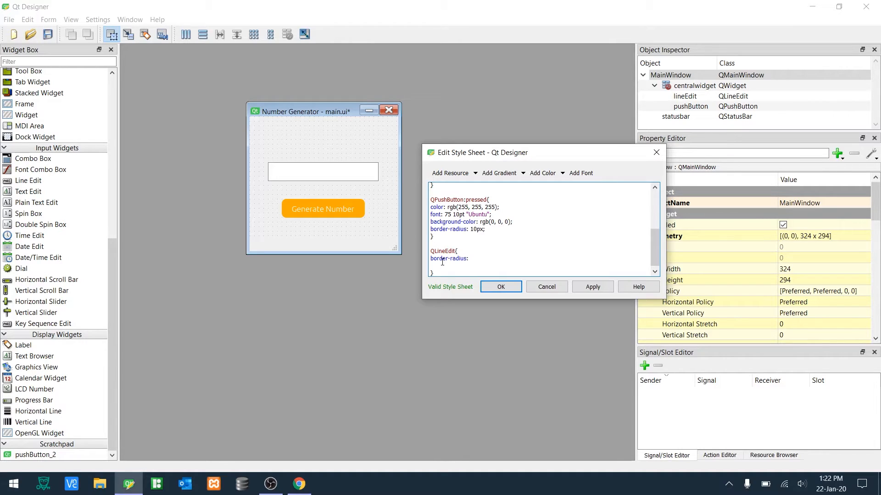
text(: 10px;)
click(593, 287)
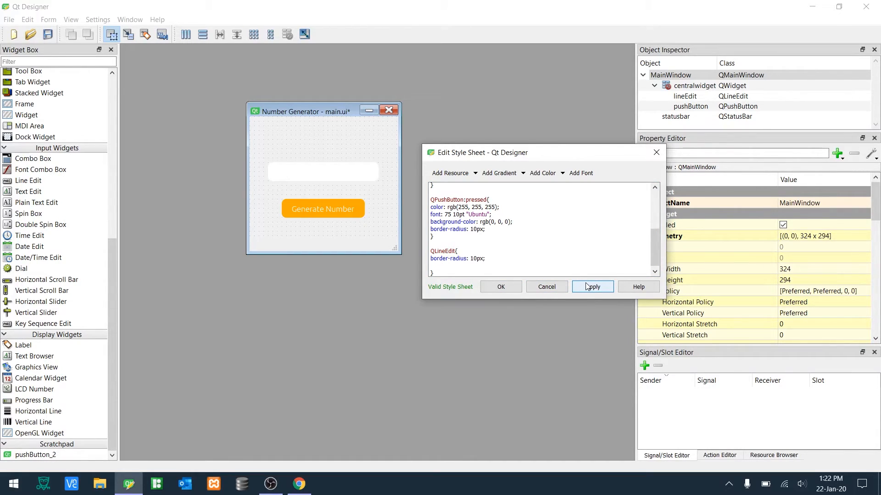
- Copy the color and font lines from the pressed rule into the QLineEdit rule
click(490, 266)
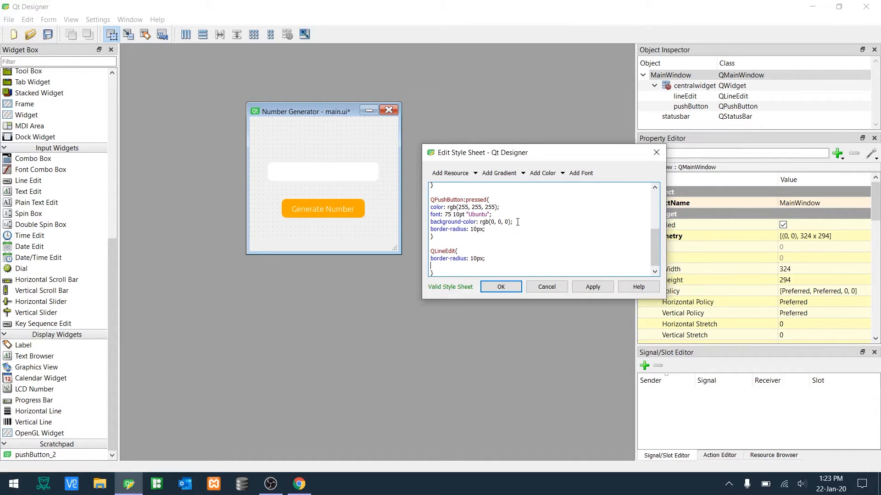
drag(492, 215, 428, 212)
key(ctrl+c)
click(453, 268)
key(ctrl+v)
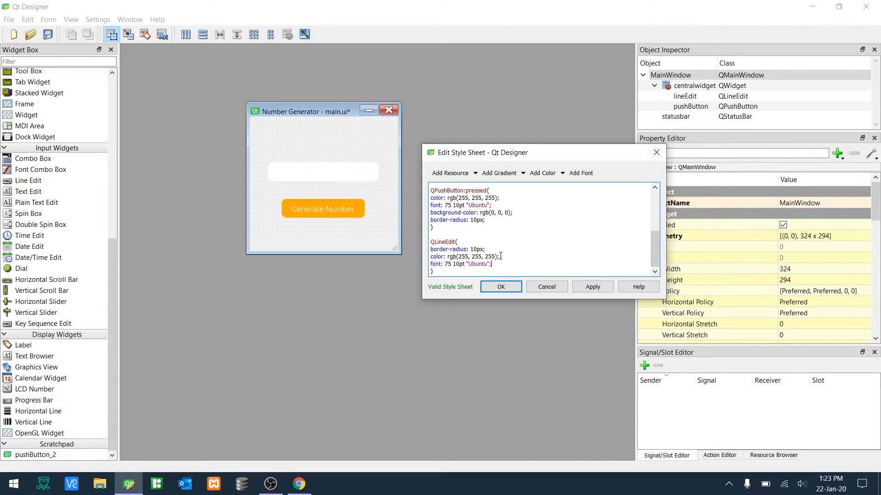
- Replace the QLineEdit rule's text color with black, rgb(0, 0, 0), and accept the style sheet
drag(500, 256, 416, 260)
key(BackSpace)
click(561, 173)
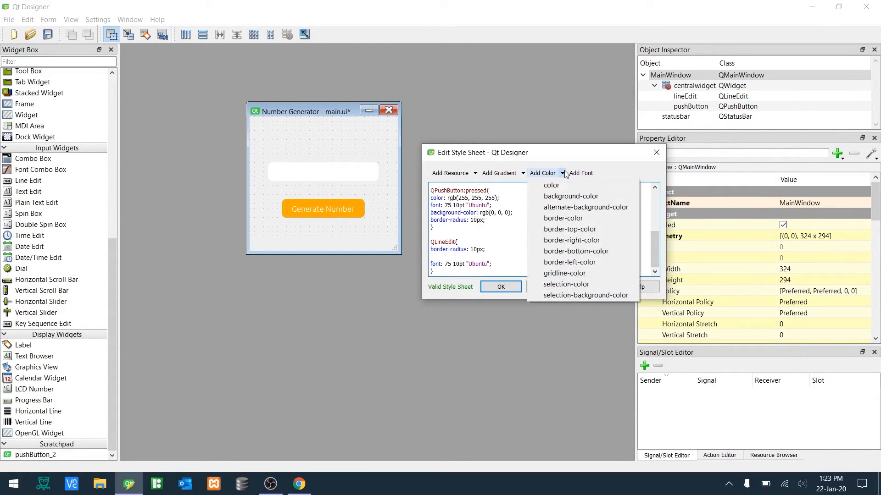
click(564, 196)
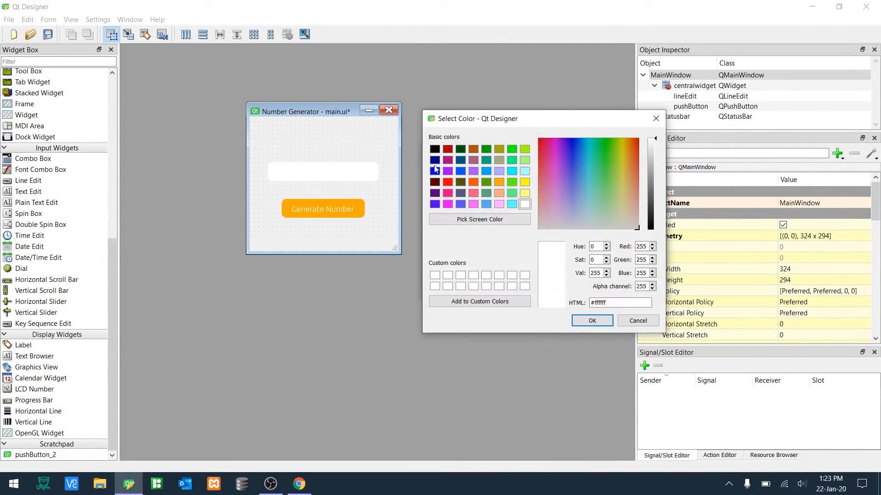
click(434, 149)
click(577, 319)
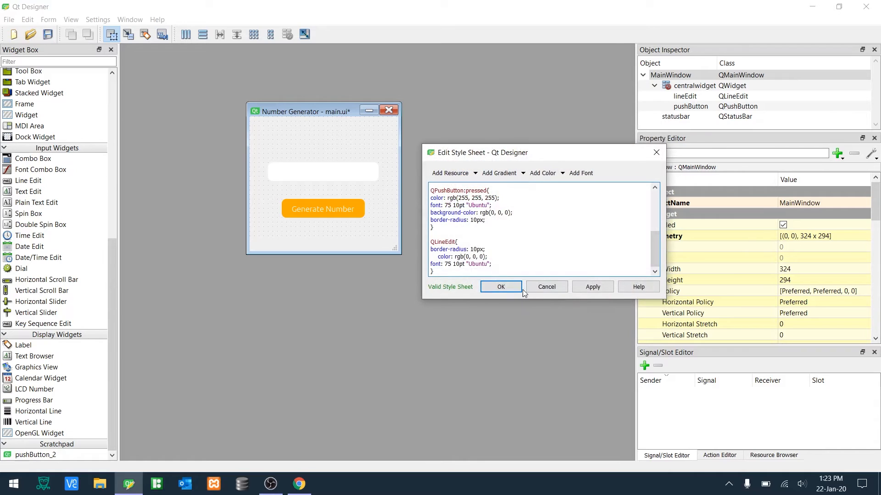
click(438, 257)
key(BackSpace)
click(487, 286)
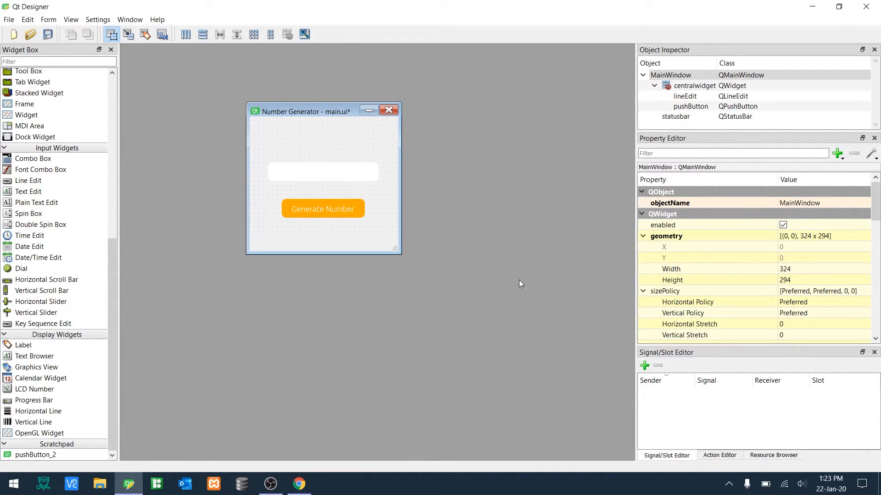
- Preview the form briefly, then turn off the line edit's readOnly property
key(ctrl+r)
click(393, 129)
scroll(761, 305, down, 12)
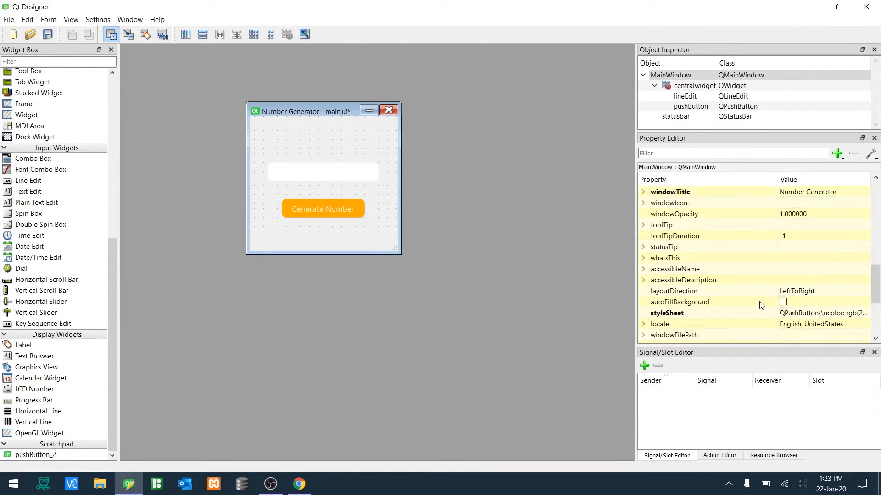
scroll(785, 308, down, 2)
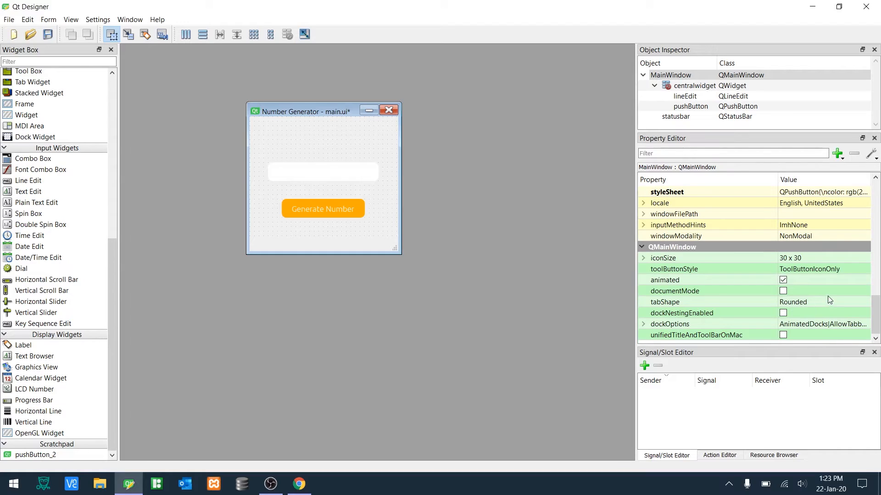
click(342, 175)
scroll(795, 293, down, 5)
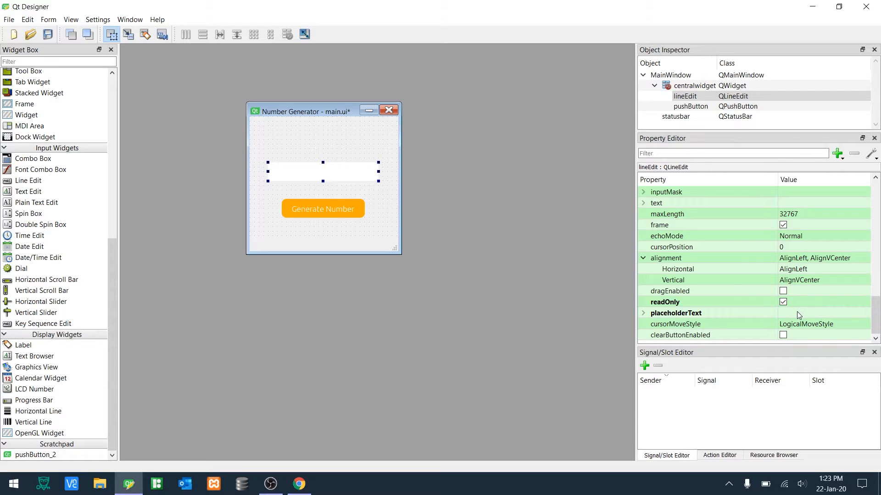
click(784, 303)
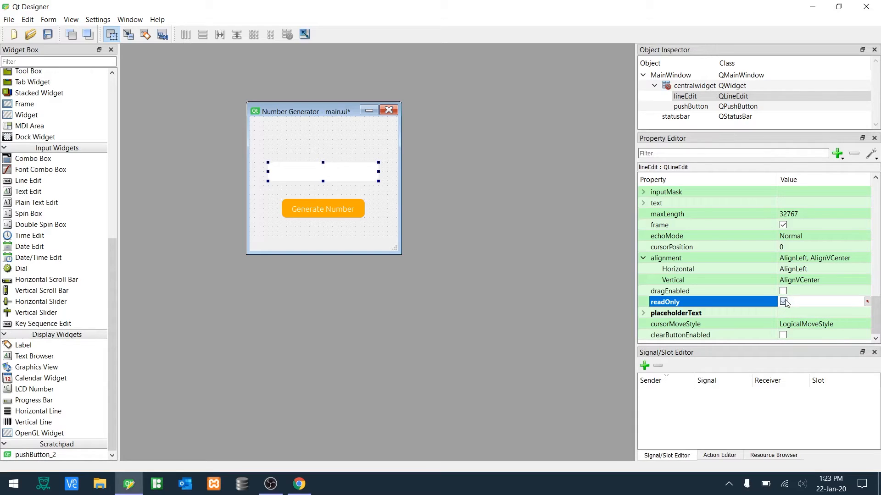
- Set the line edit's text to sojodijfsdf and preview the form
click(795, 203)
text(sojodijfsdf)
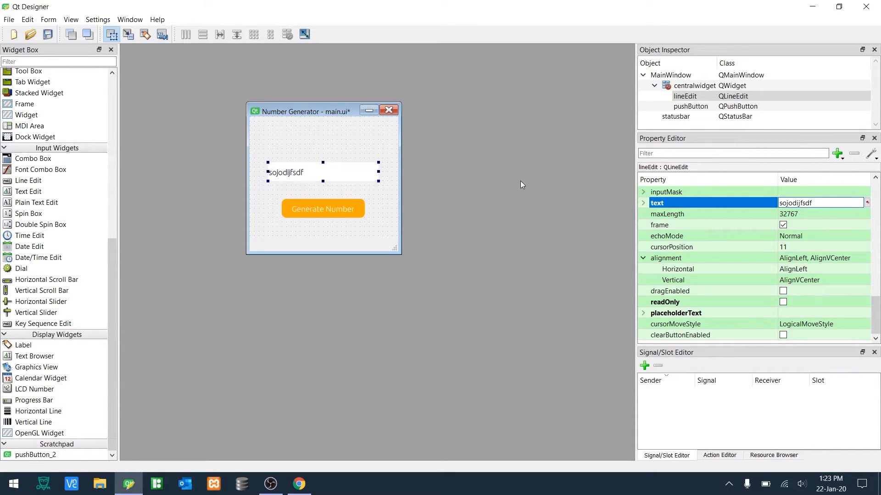
key(ctrl+r)
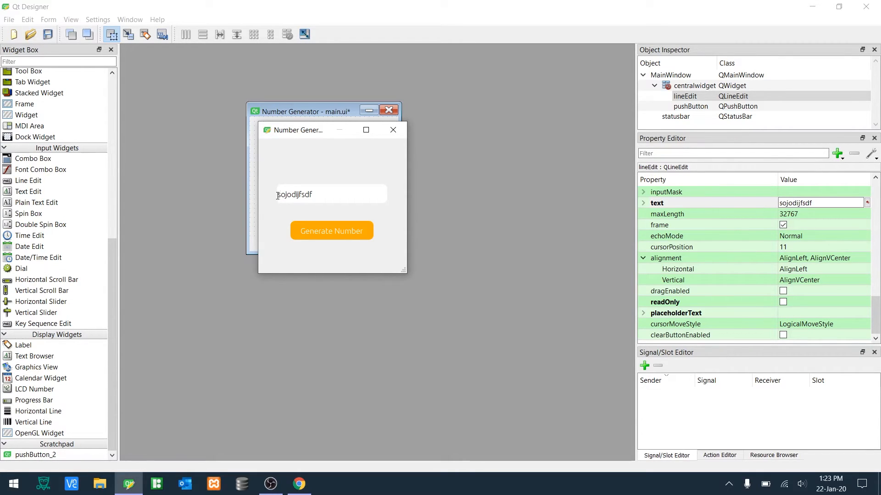
mouse_move(278, 196)
mouse_down()
mouse_move(293, 195)
mouse_move(268, 196)
mouse_move(278, 196)
mouse_up()
click(389, 137)
- Add padding-left: 10px to the QLineEdit rule and apply the style sheet
click(349, 228)
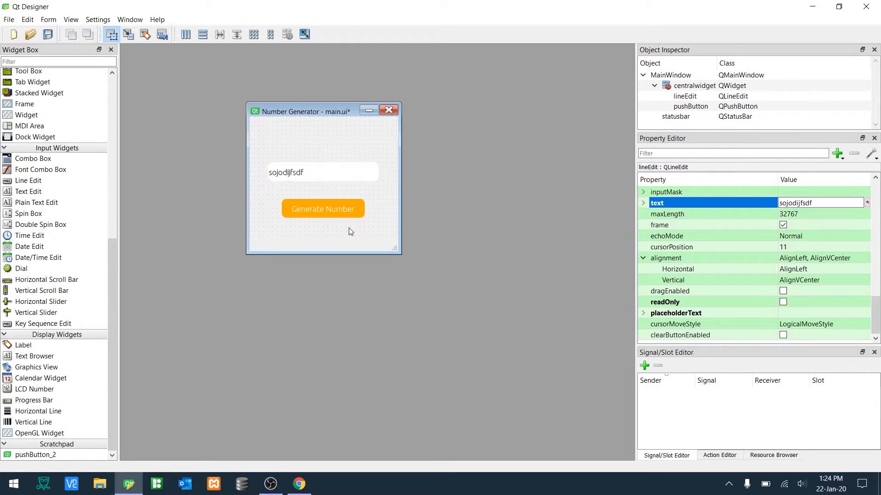
right_click(349, 228)
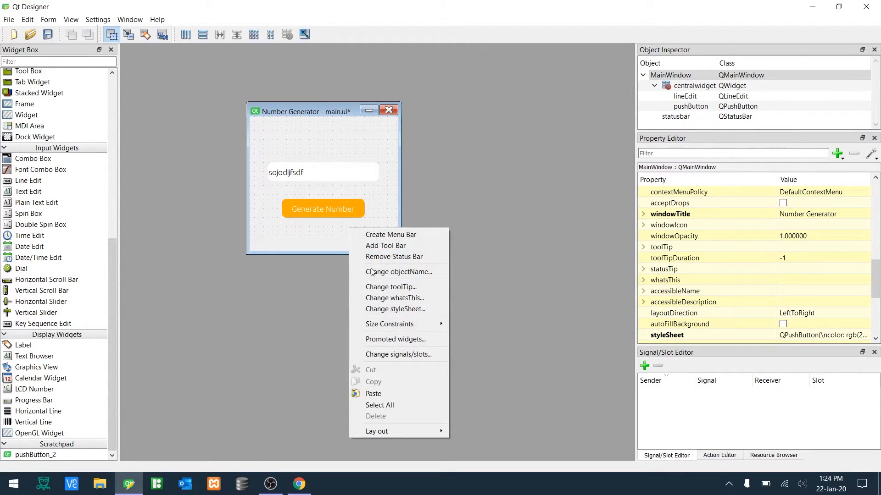
click(378, 313)
scroll(464, 247, down, 5)
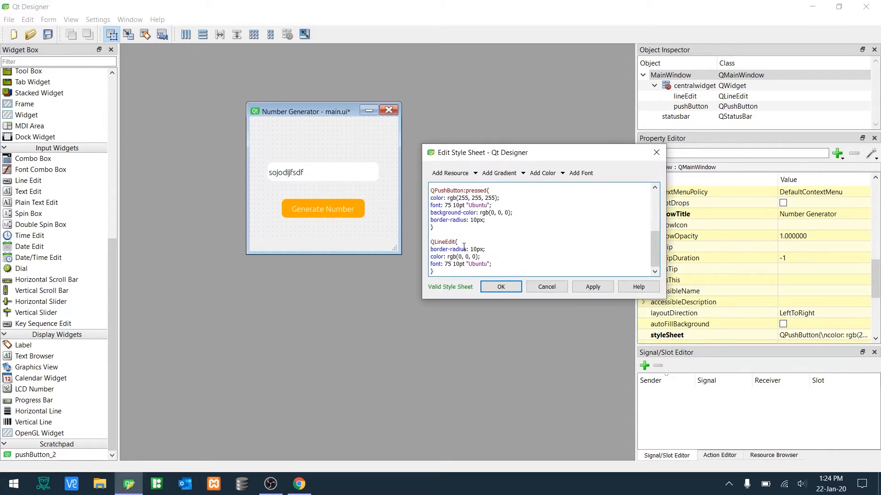
key(Return)
text(padding-left: 10px;)
click(580, 290)
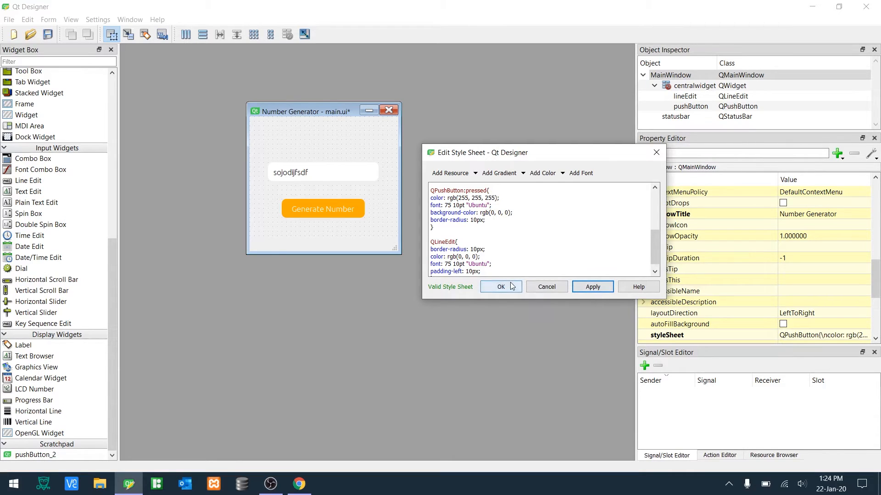
- Delete the padding-left line from the QLineEdit rule and accept the style sheet
scroll(504, 265, down, 1)
drag(505, 265, 429, 267)
key(BackSpace)
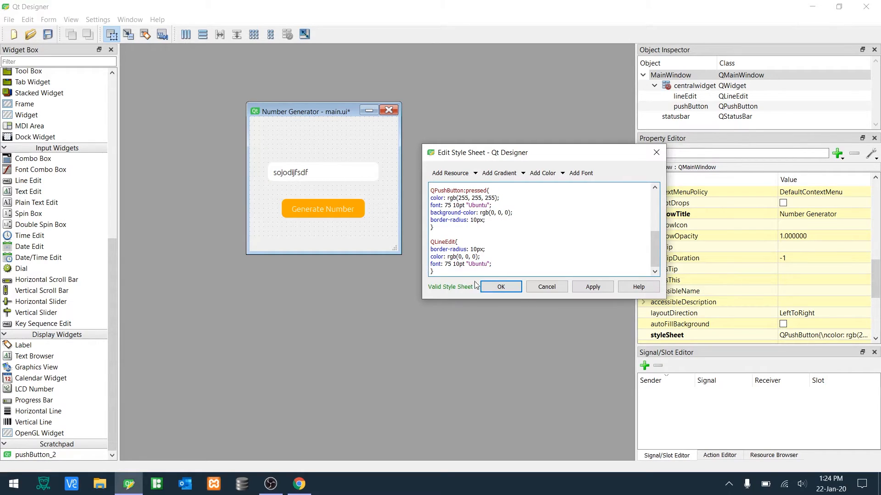
click(491, 288)
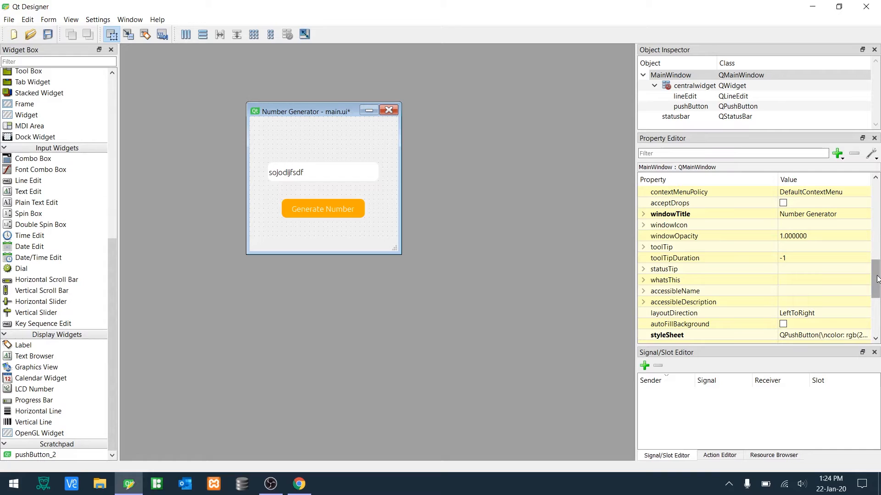
- Set the line edit's horizontal alignment to AlignHCenter
scroll(877, 279, down, 5)
click(350, 175)
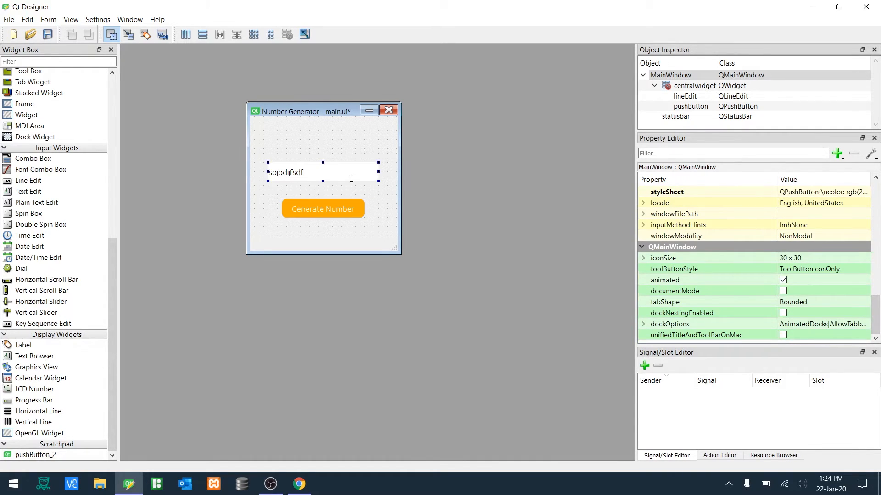
scroll(807, 317, down, 5)
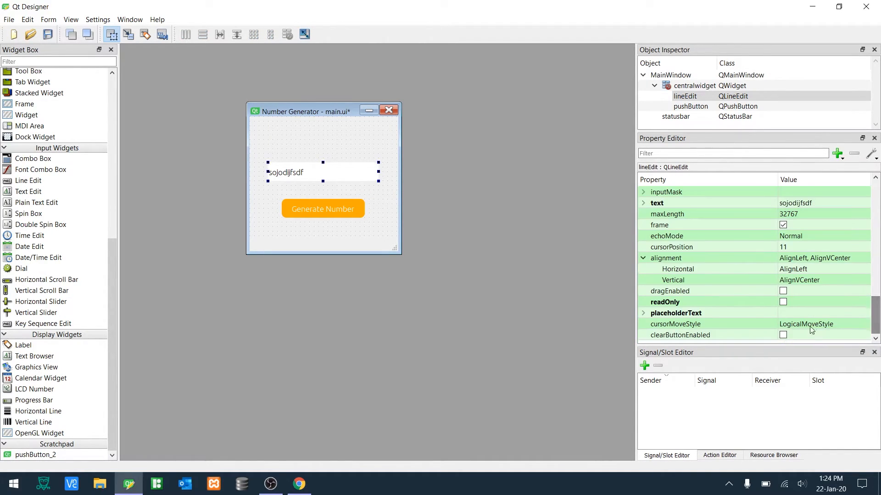
click(797, 270)
click(798, 270)
click(802, 289)
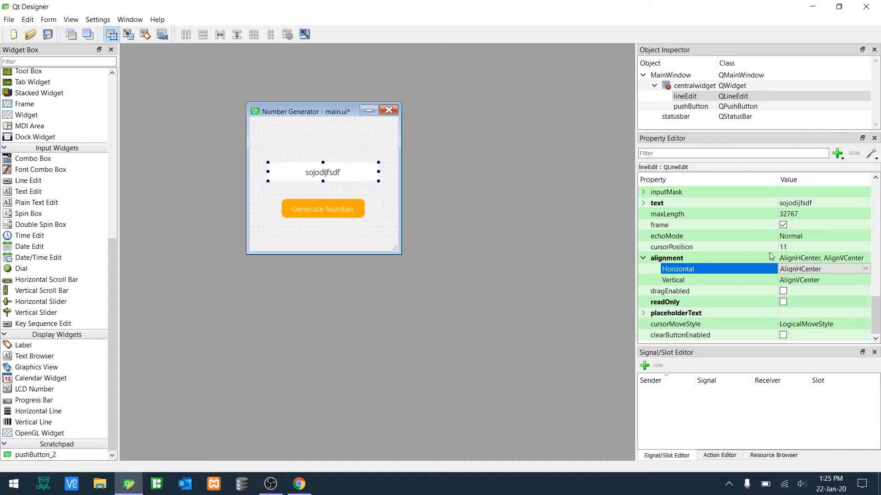
- Make the line edit read-only and clear its text
click(784, 303)
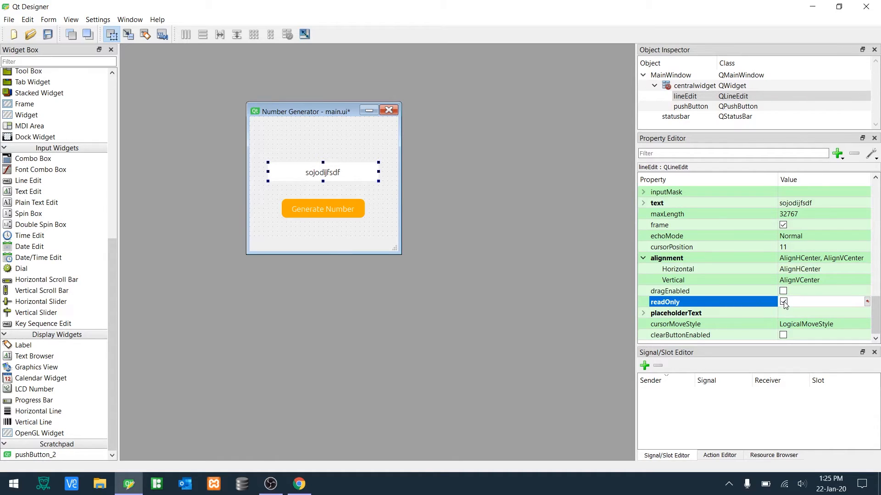
click(816, 203)
key(BackSpace)
key(Return)
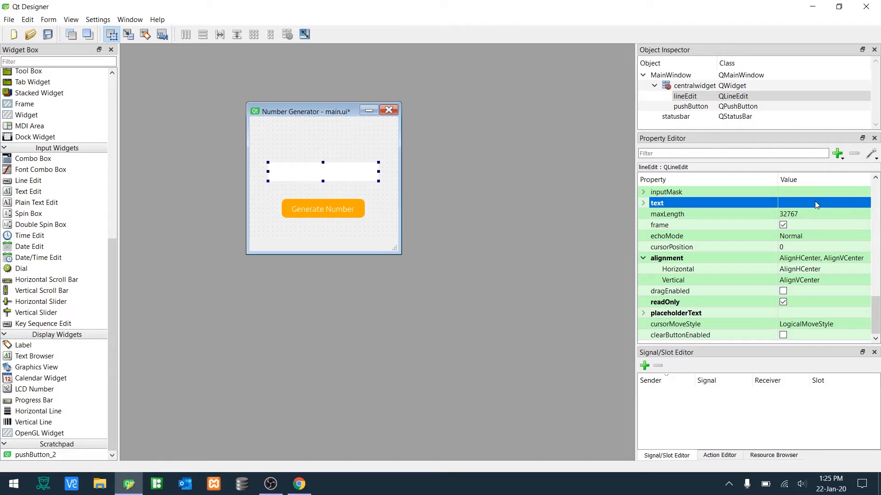
- Save main.ui and add a label to the top of the form above the line edit
click(377, 233)
key(ctrl+s)
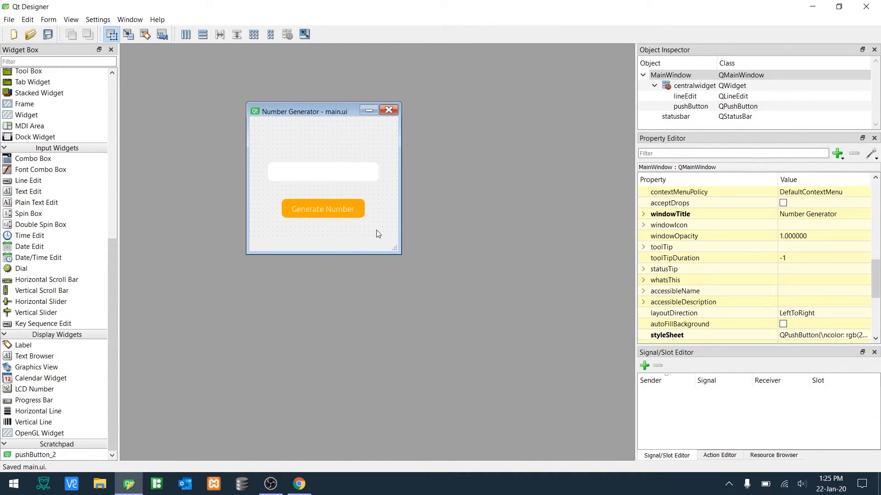
drag(23, 345, 375, 157)
drag(877, 269, 877, 243)
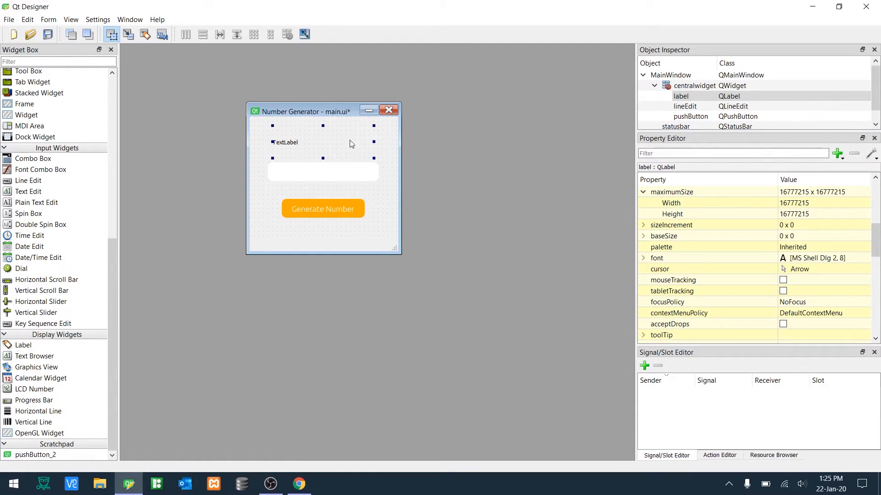
- Set the label's font to Segoe UI Black, size 10
click(857, 258)
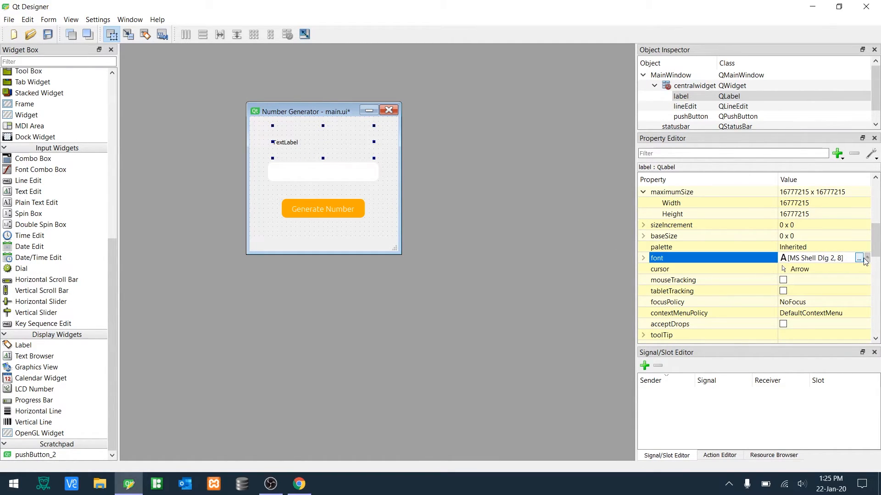
click(858, 258)
mouse_move(430, 207)
mouse_down()
mouse_move(430, 225)
mouse_move(429, 200)
mouse_move(430, 212)
mouse_up()
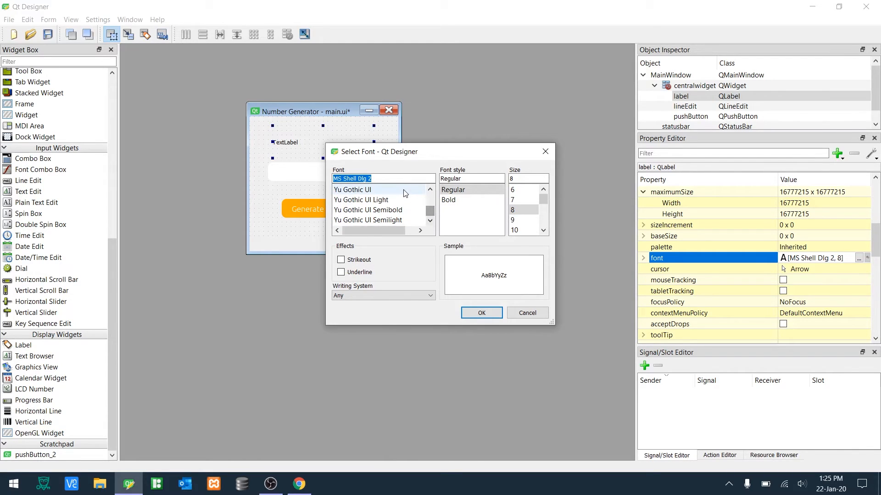
key(s)
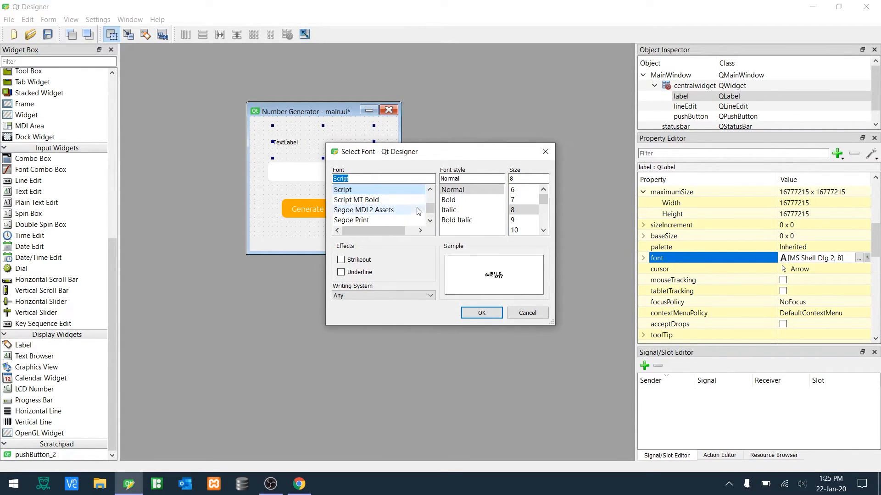
click(431, 221)
click(431, 221)
click(431, 221)
click(430, 220)
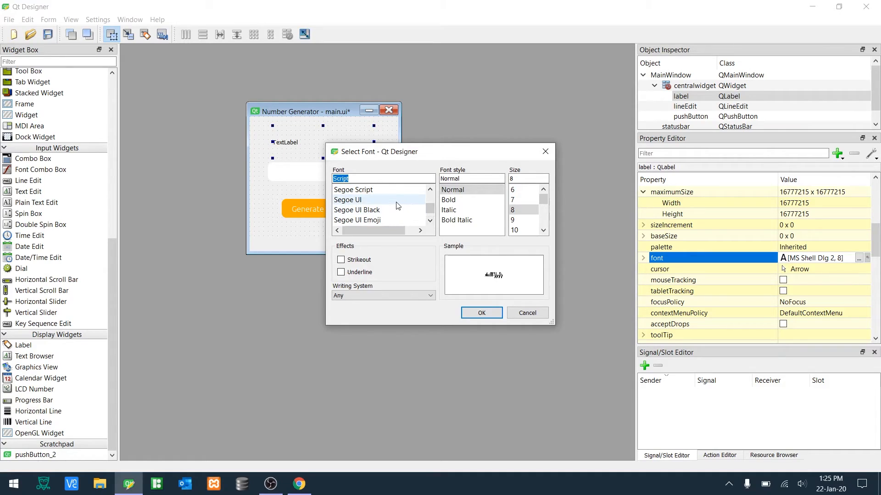
click(393, 212)
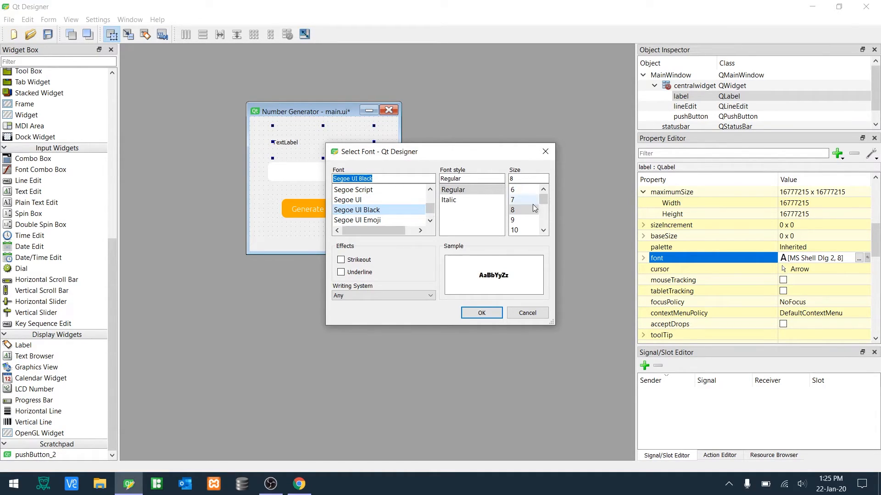
click(518, 230)
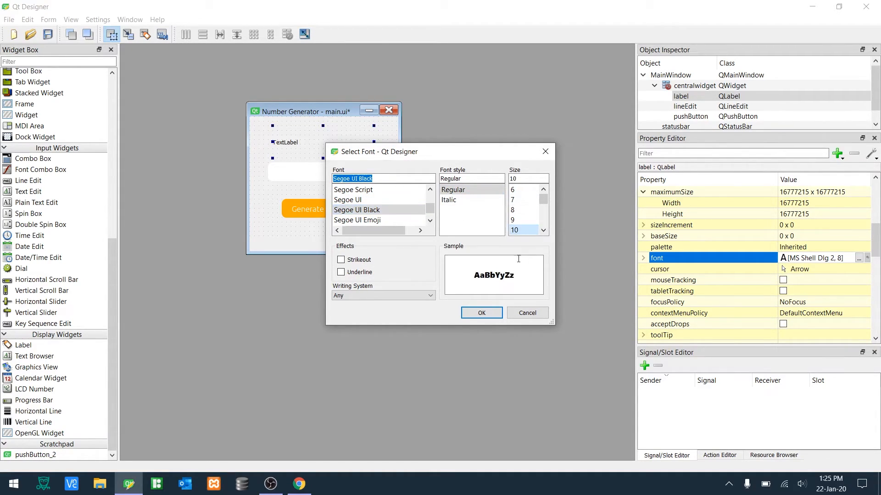
click(491, 313)
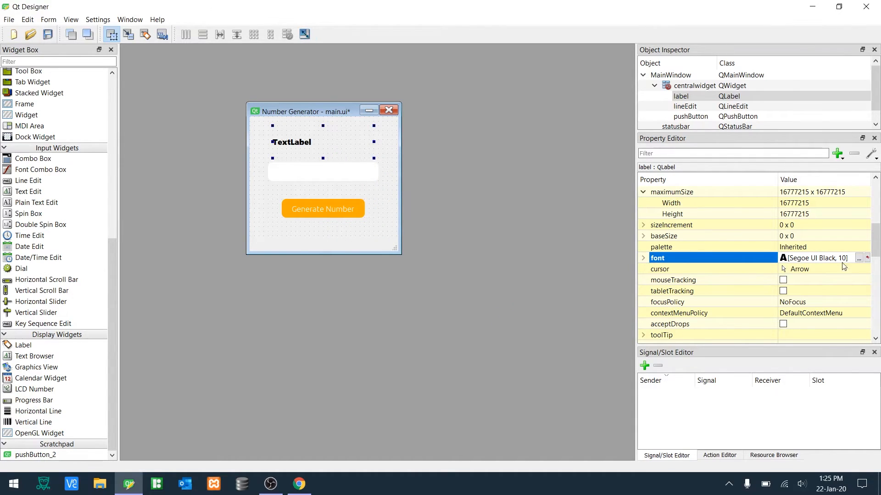
- Set the label's horizontal alignment to AlignHCenter
drag(876, 240, 877, 311)
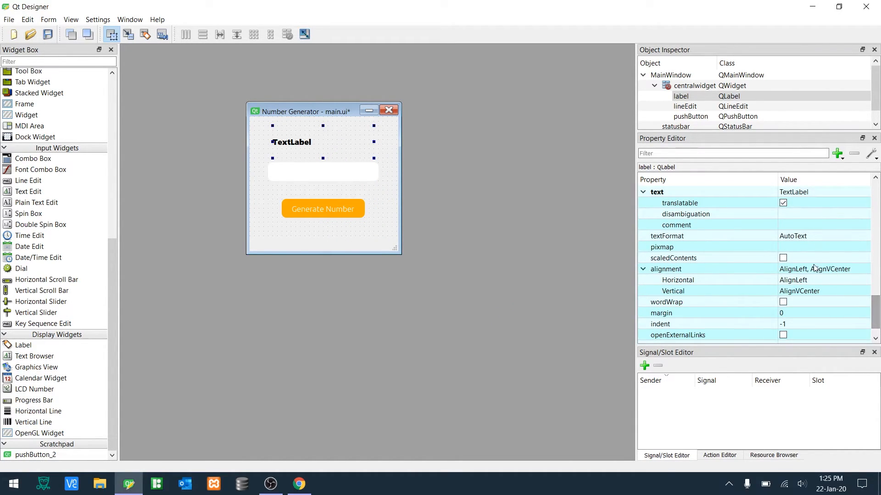
click(811, 281)
click(811, 280)
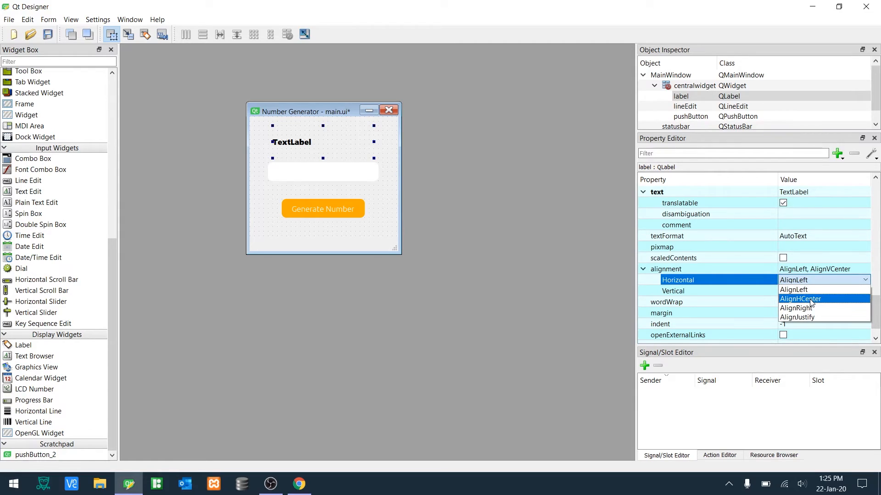
click(810, 299)
- Change the label's text to Number Generator
double_click(325, 145)
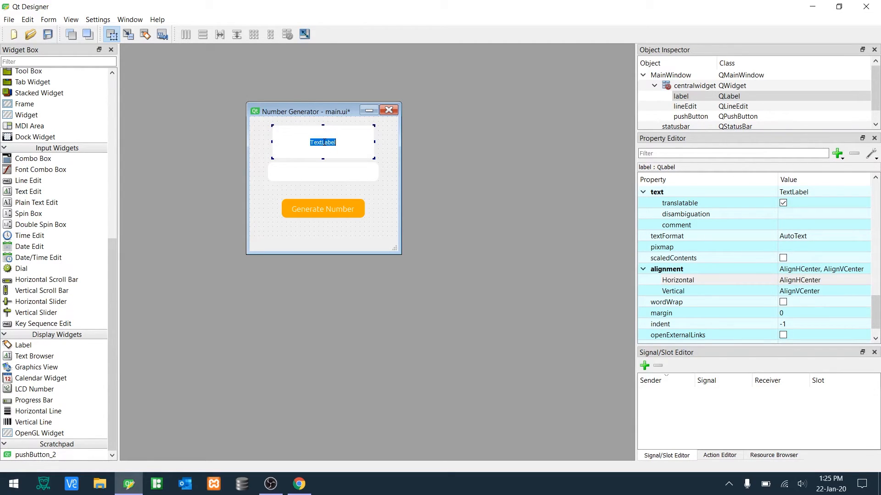
key(BackSpace)
text(Number Gener)
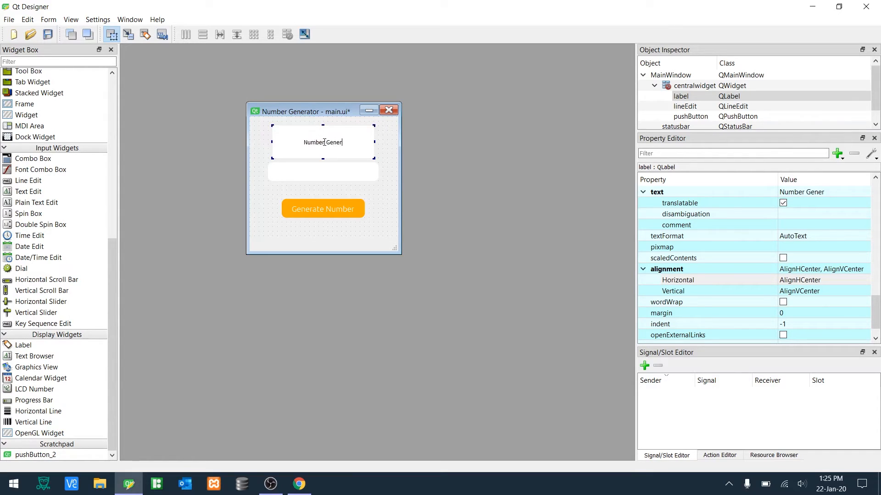
text(ator)
key(Return)
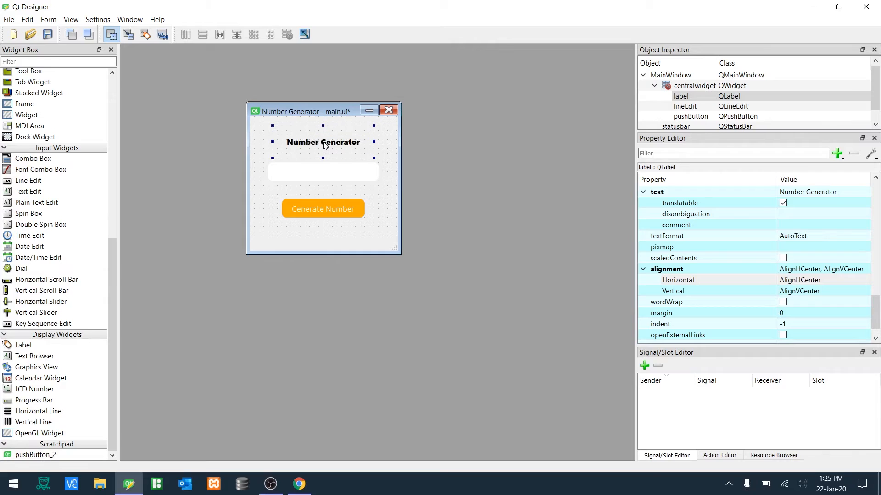
- Nudge the label slightly upward on the form
click(392, 153)
click(341, 149)
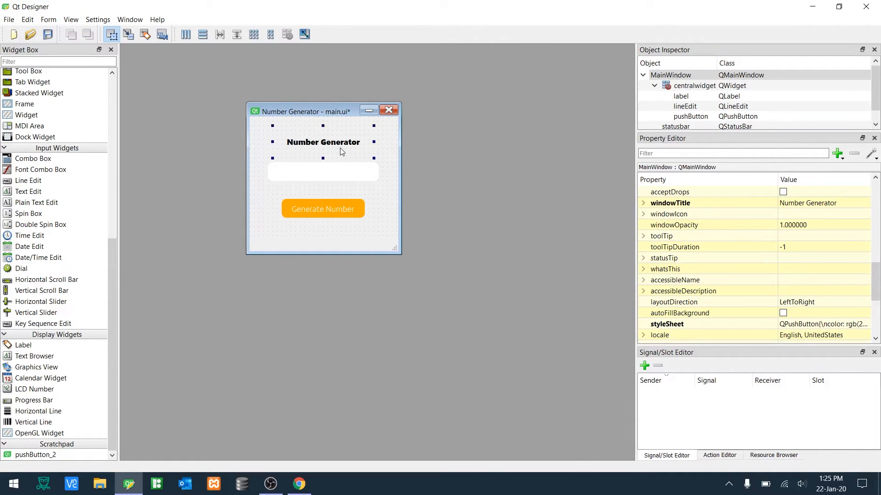
drag(323, 158, 325, 158)
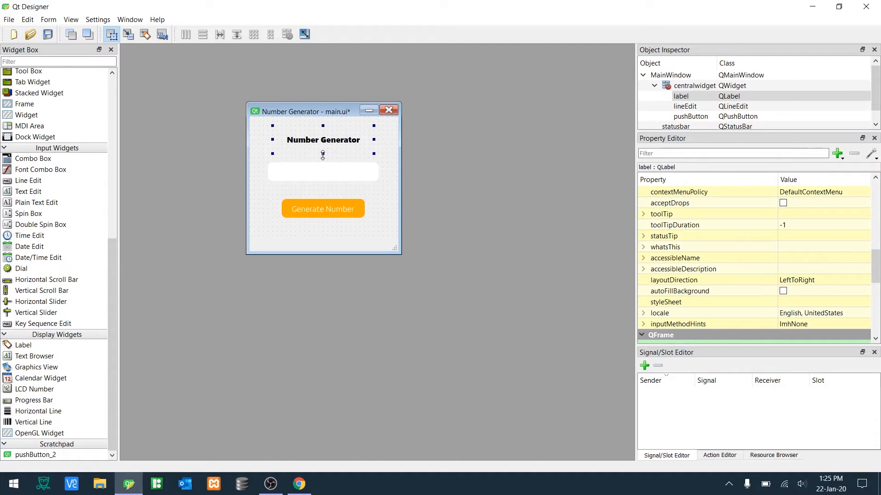
- Save main.ui and preview the form, trying the button and resizing and maximizing the preview window before closing it
click(379, 154)
key(ctrl+s)
key(ctrl+r)
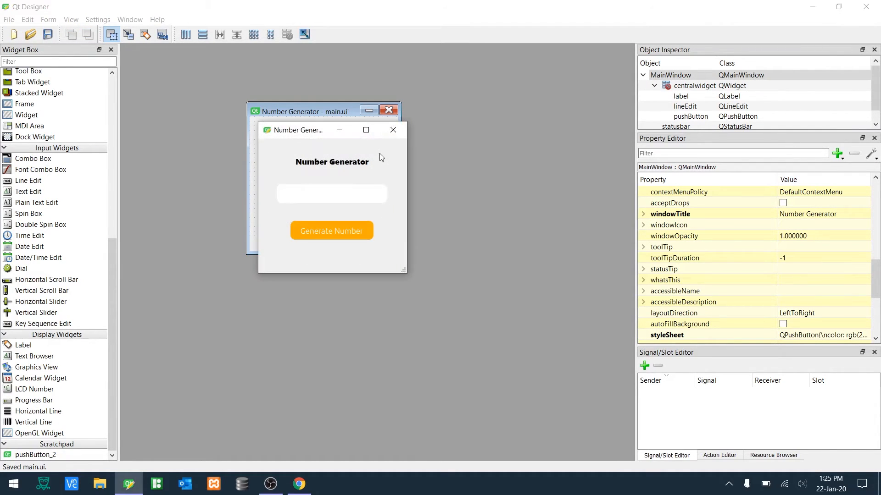
click(335, 230)
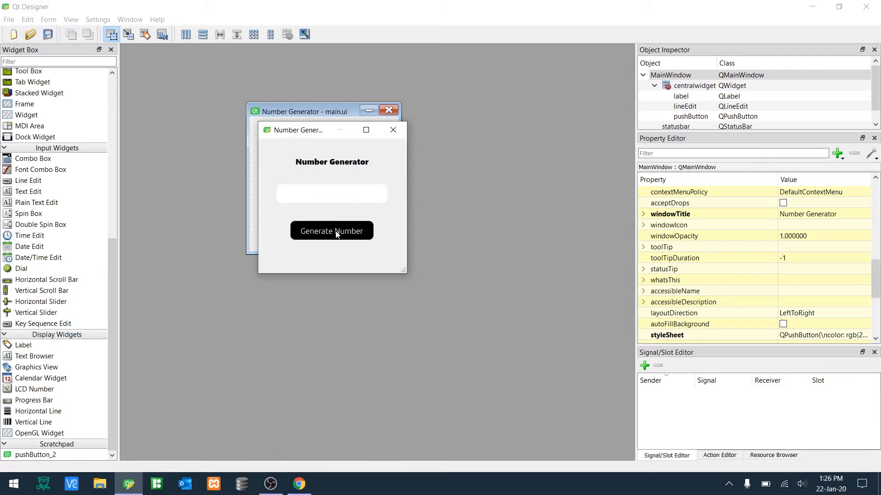
drag(403, 273, 534, 305)
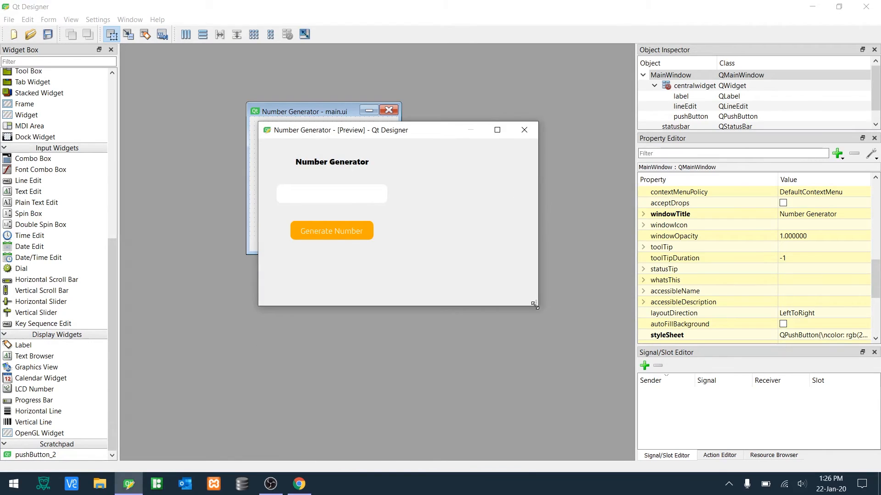
click(496, 131)
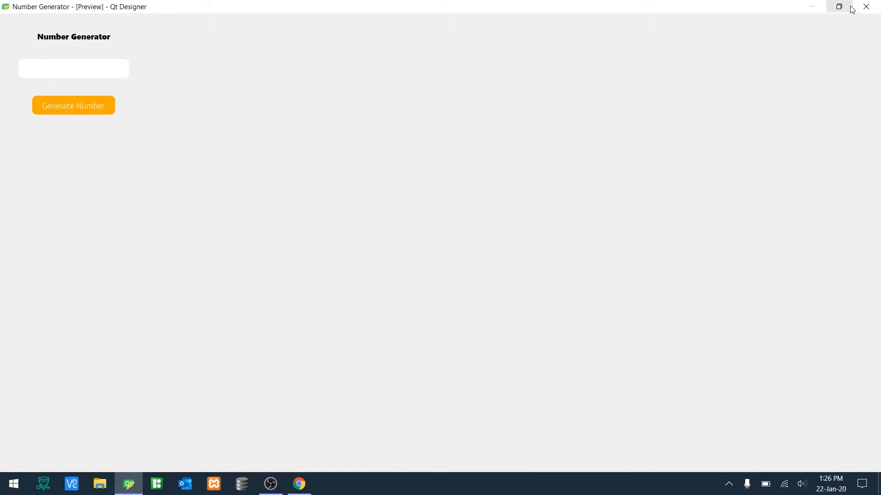
click(866, 7)
- Set the main window's minimum size to 324 x 294
click(372, 151)
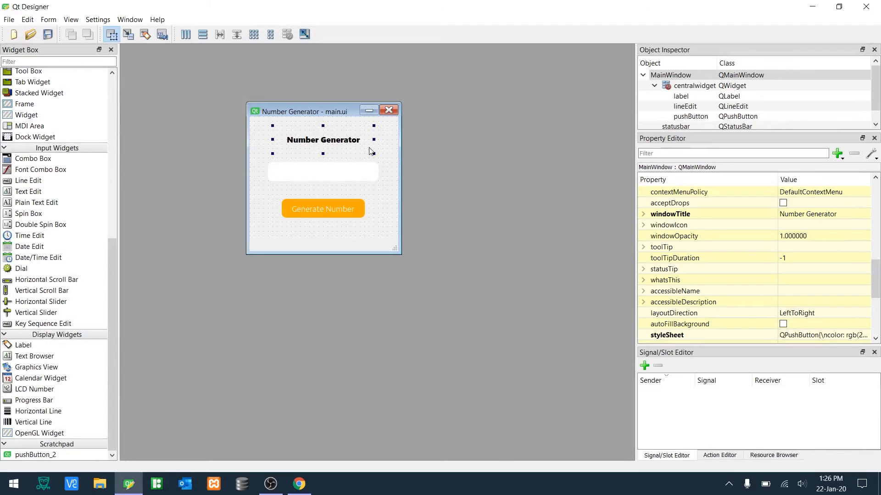
click(388, 170)
drag(876, 267, 877, 231)
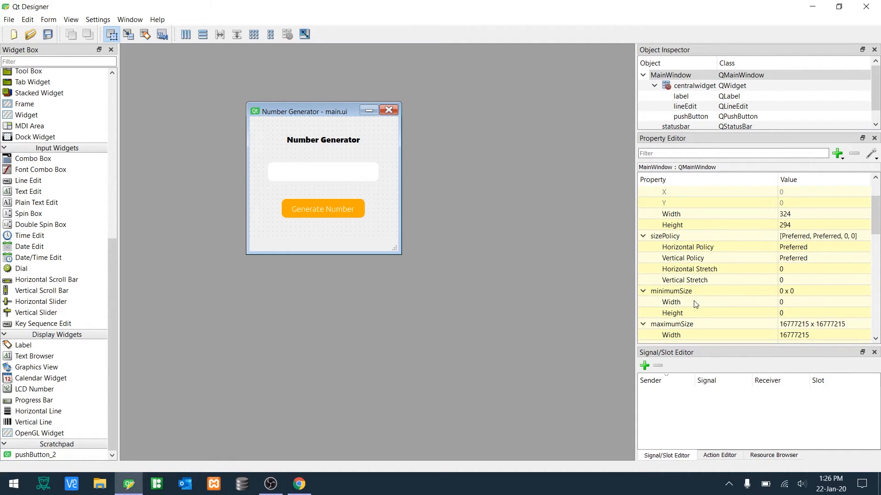
click(796, 302)
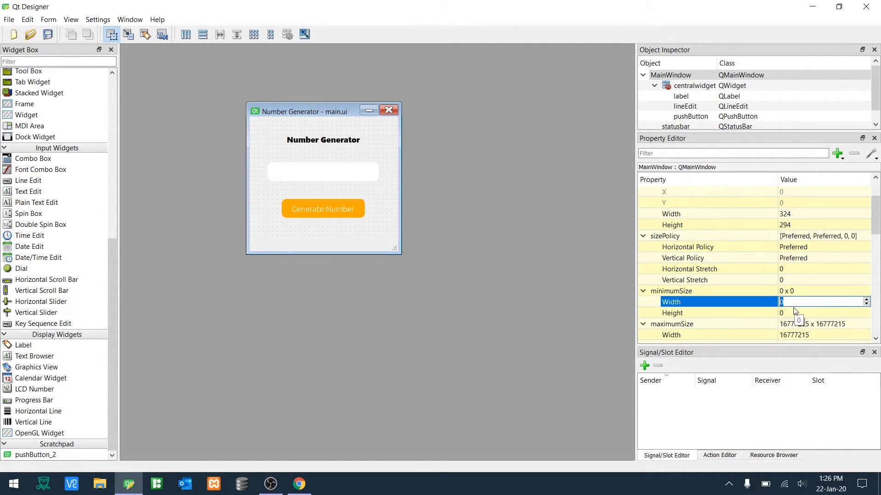
text(324)
click(794, 312)
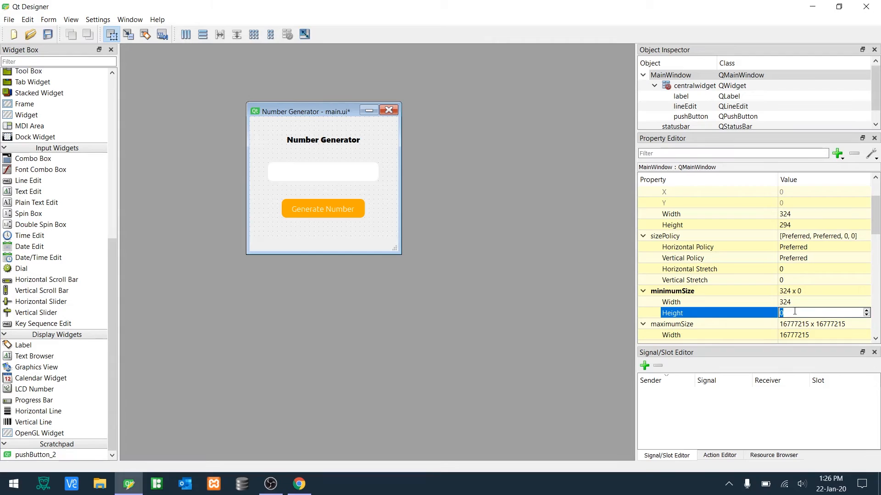
text(294)
key(Return)
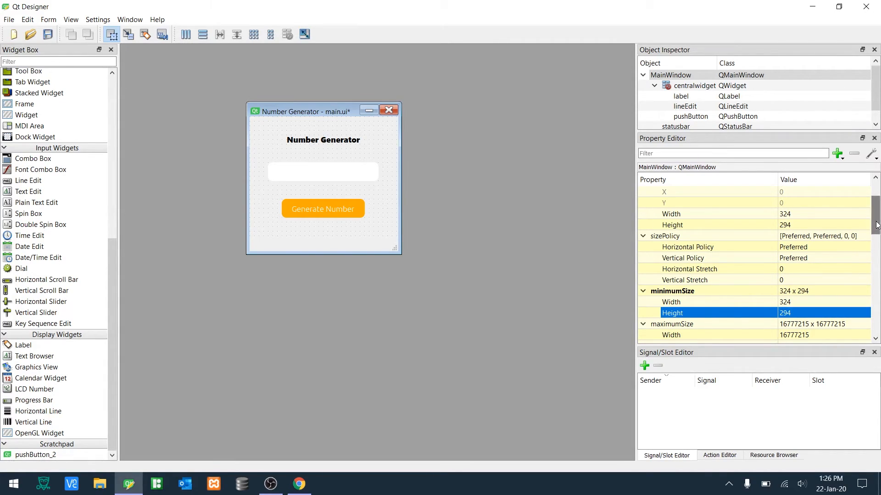
- Set the main window's maximum size to 324 x 294
scroll(871, 225, down, 3)
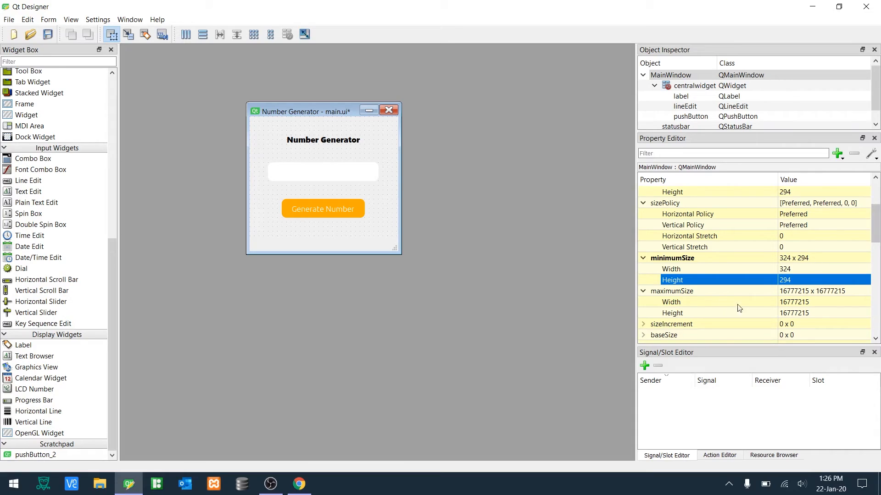
click(781, 302)
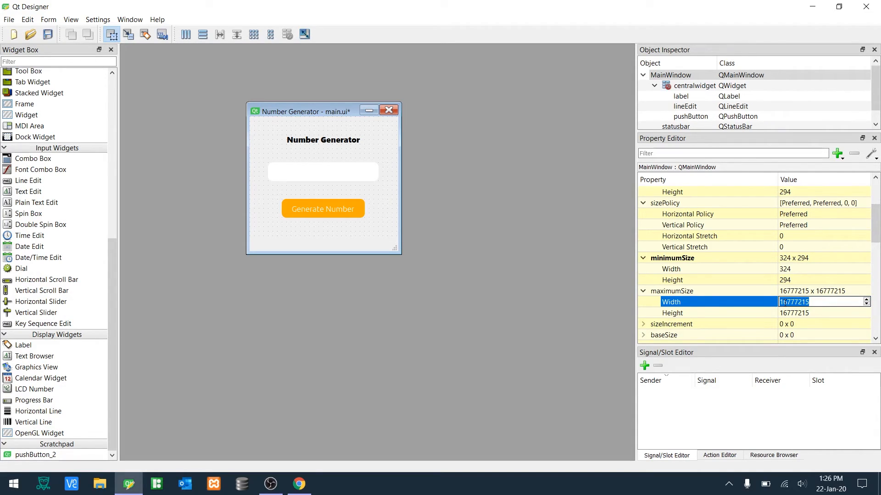
text(324)
key(Tab)
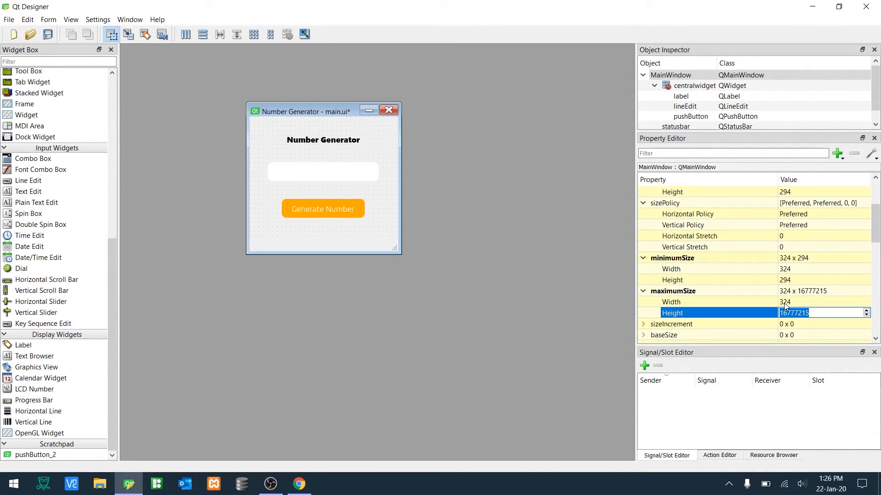
text(294)
click(808, 280)
- Save main.ui and preview the fixed-size form, then close the preview
key(ctrl+s)
key(ctrl+r)
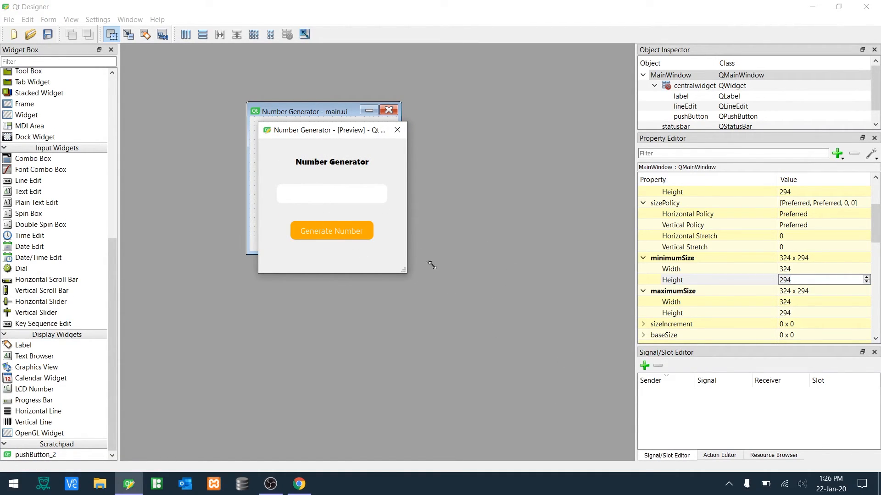
click(395, 133)
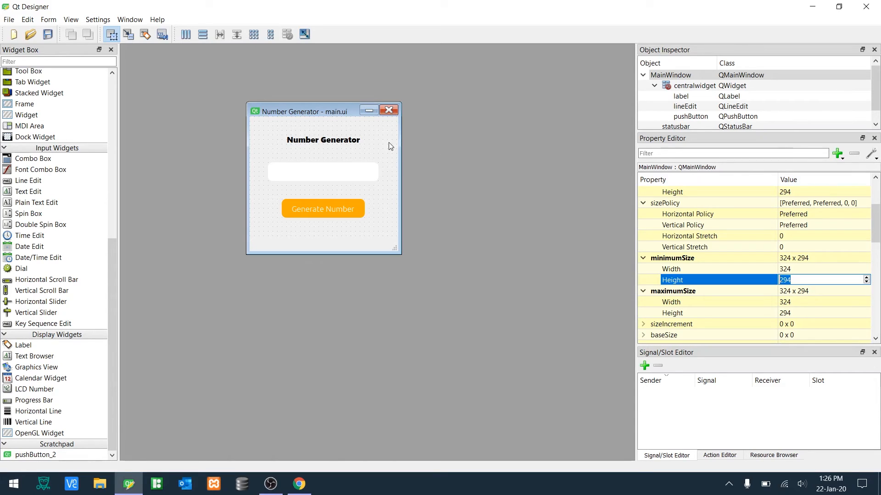
- Set the main window's horizontal and vertical size policies to Fixed
click(814, 215)
click(815, 215)
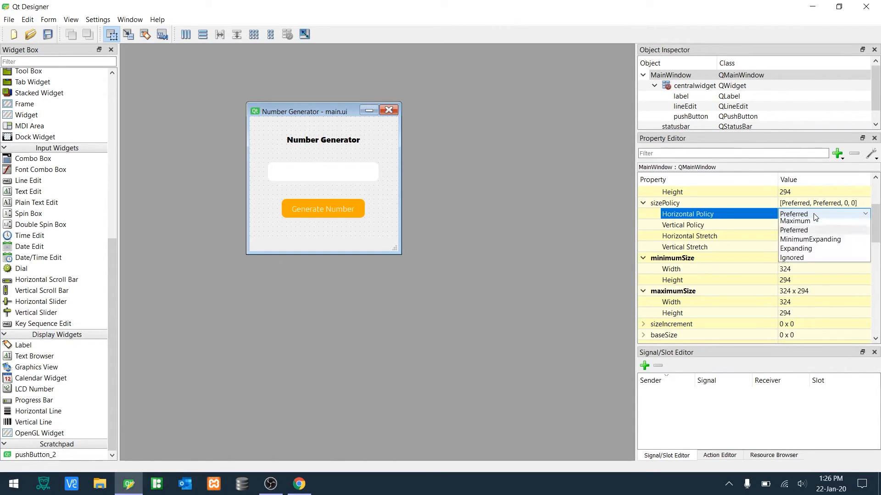
click(815, 222)
click(814, 225)
click(815, 225)
click(810, 235)
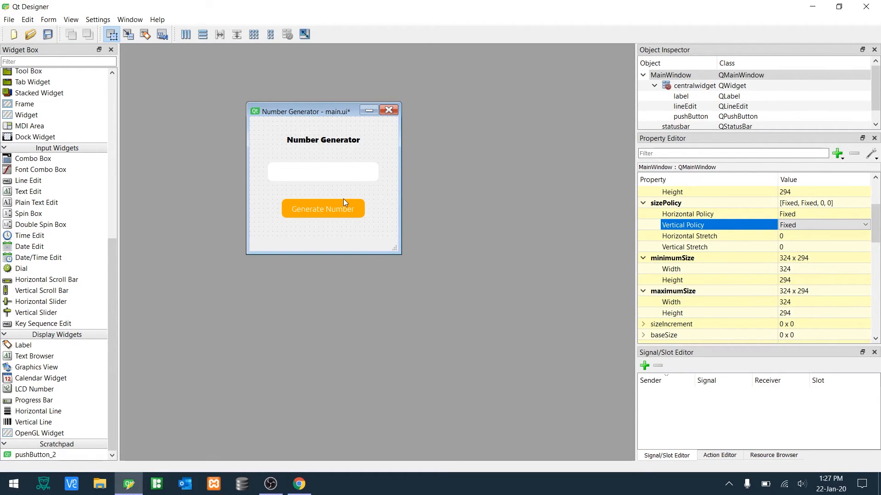
- Preview the form, close the preview and save main.ui
key(ctrl+r)
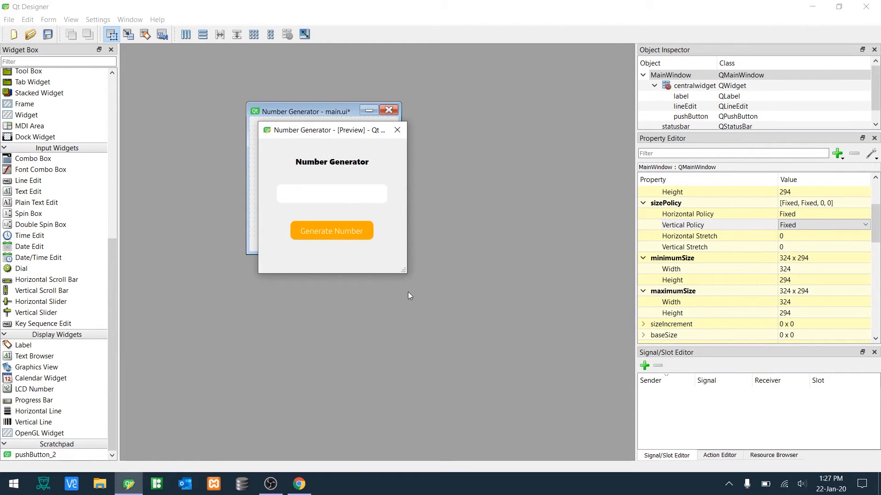
click(397, 130)
key(ctrl+s)
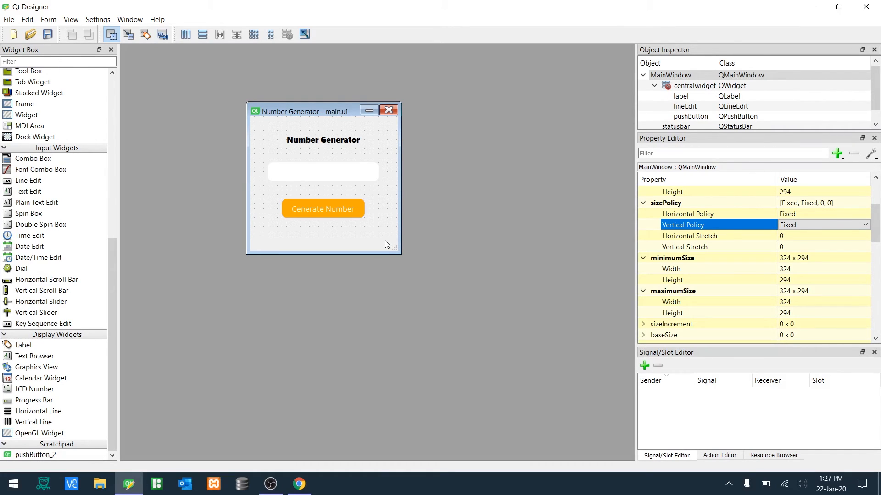
- Add a second push button to the form below the Generate Number button
drag(112, 272, 109, 128)
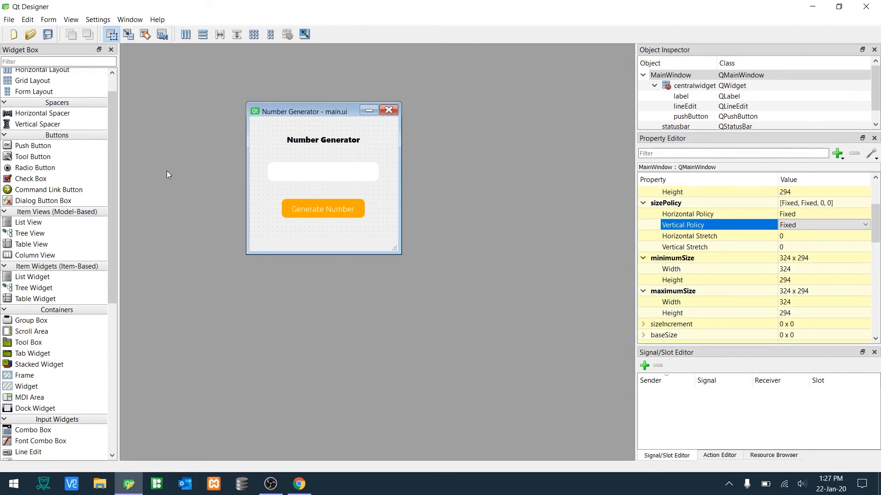
drag(39, 148, 336, 228)
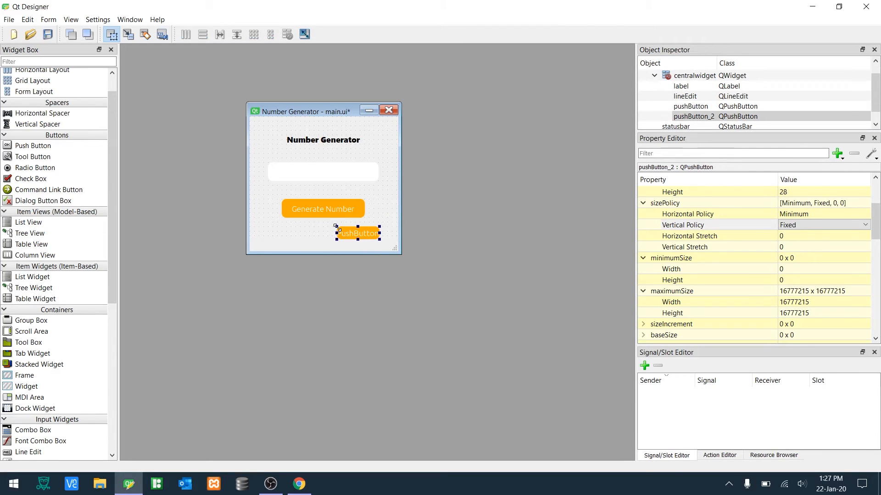
click(300, 238)
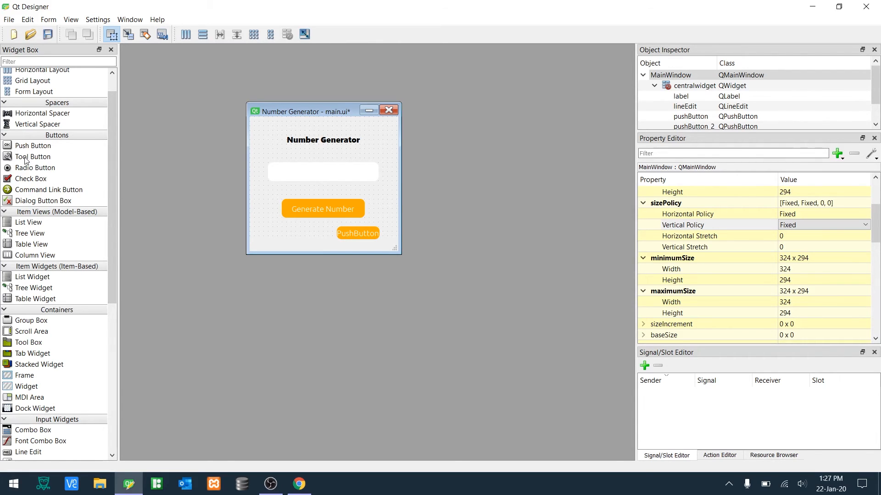
- Place a tool button on the form and delete it again
drag(26, 160, 280, 235)
click(313, 250)
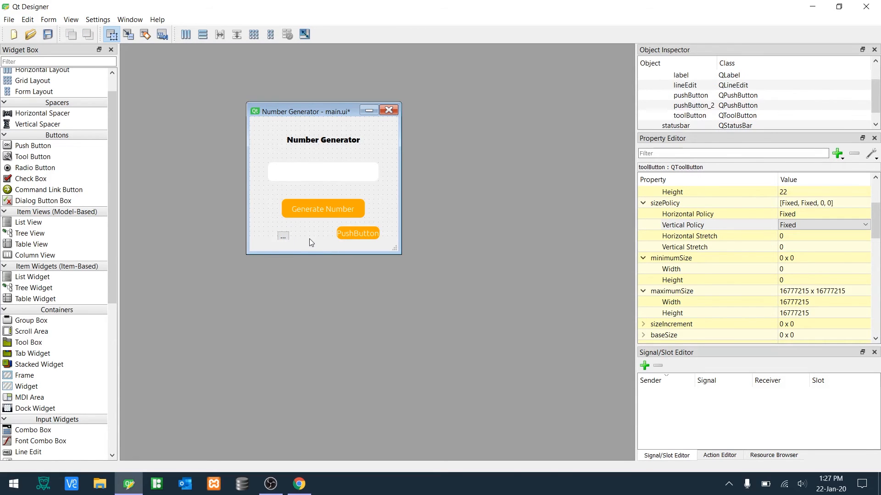
click(283, 238)
key(Delete)
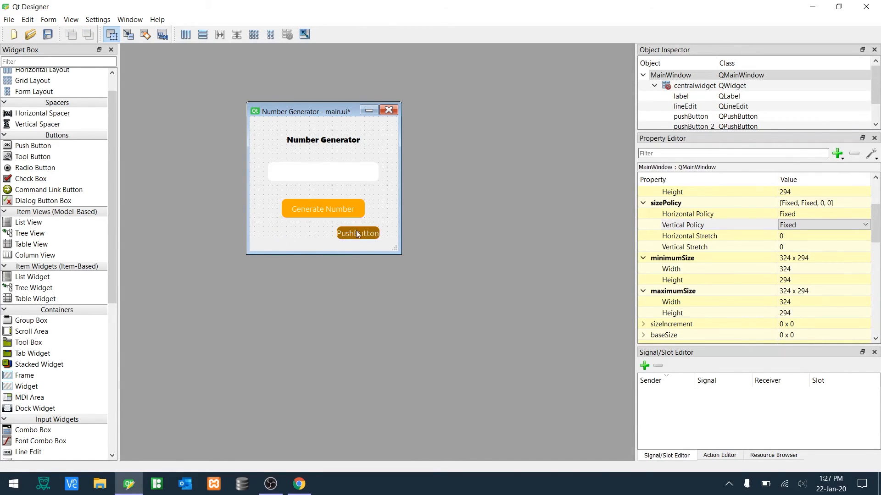
- Restrict the main window's style sheet to the Generate Number button by changing the selector to QPushButton#pushButton
right_click(311, 234)
click(357, 313)
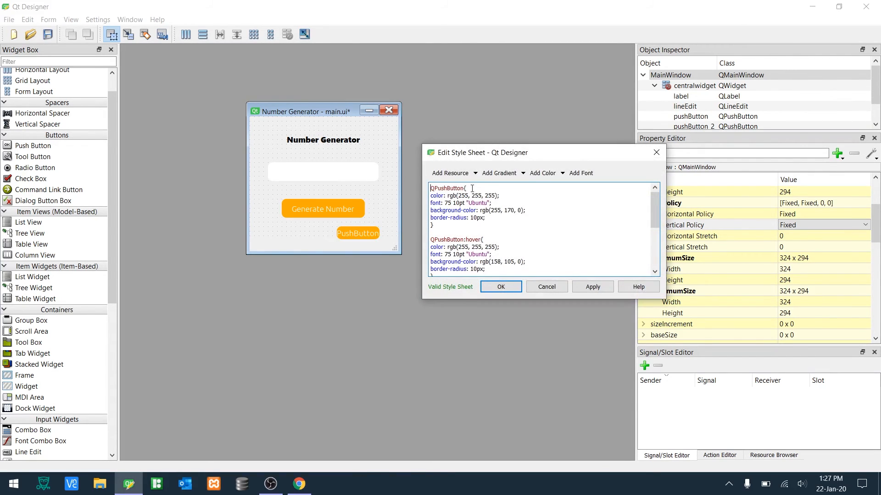
click(464, 188)
text(#)
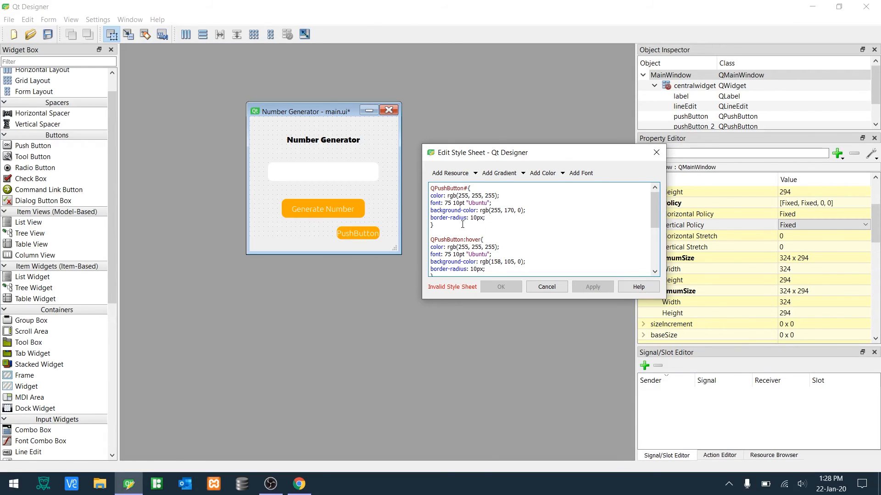
text(pushbutton)
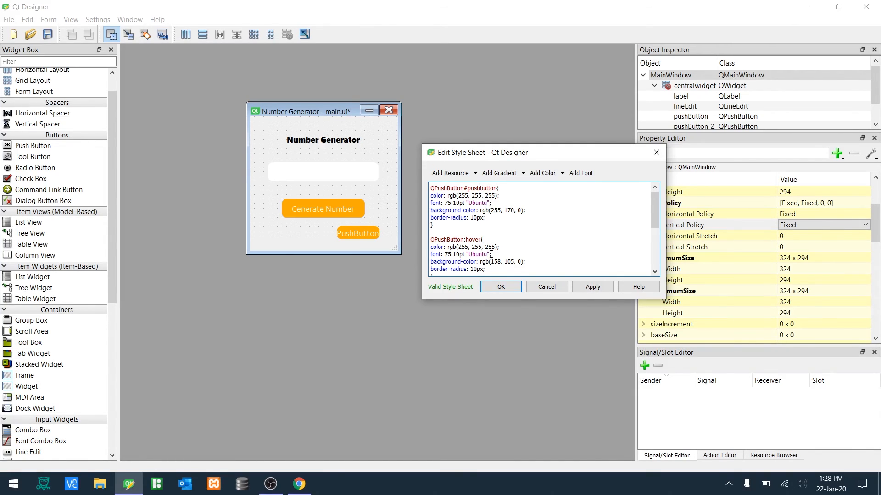
key(BackSpace)
key(BackSpace)
key(BackSpace)
key(BackSpace)
key(BackSpace)
key(BackSpace)
text(Button)
click(577, 285)
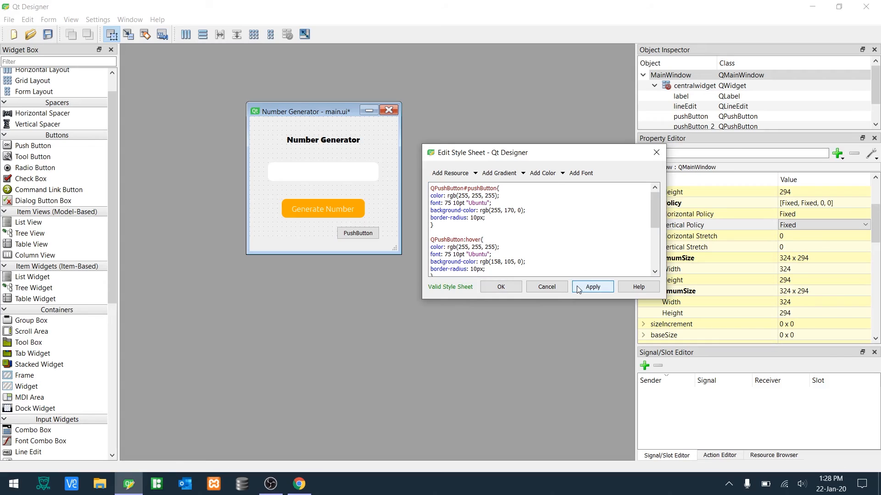
click(472, 240)
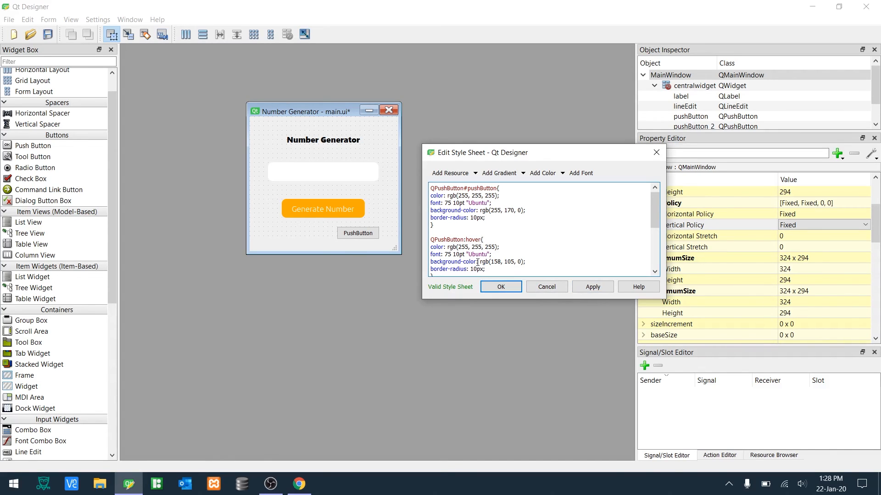
scroll(524, 248, down, 1)
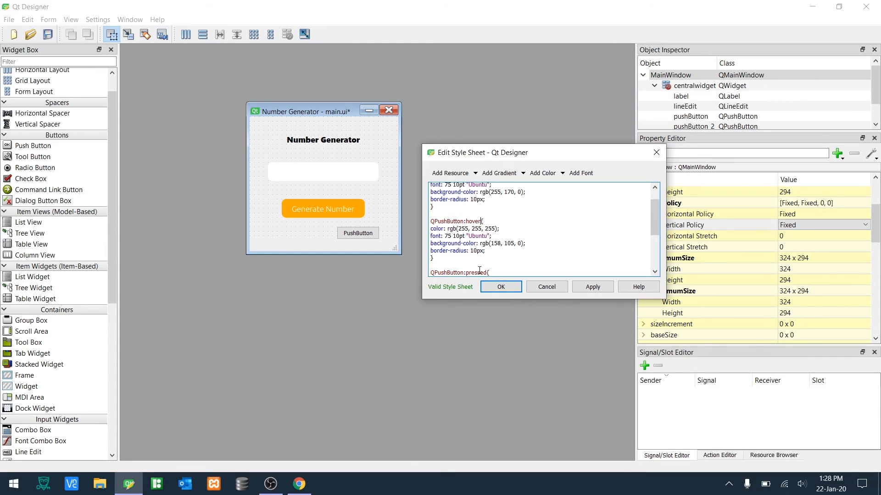
click(501, 288)
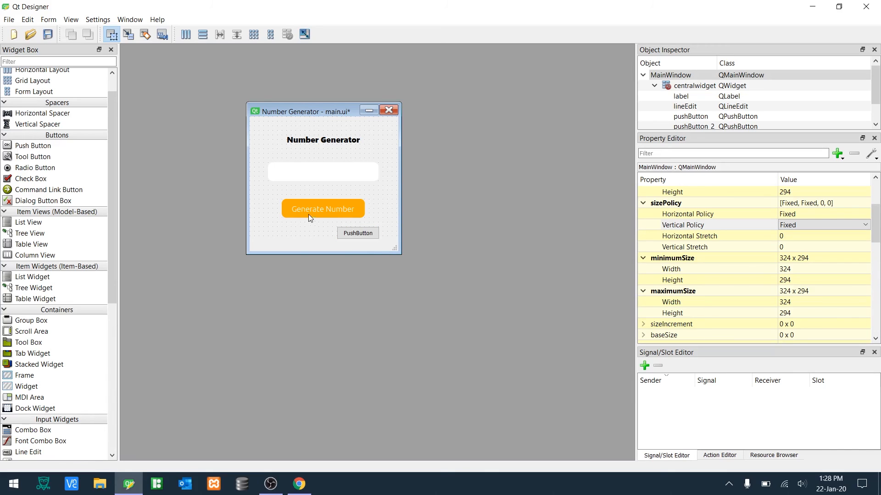
- Remove the #pushButton ID from the main window's style sheet selector
right_click(296, 244)
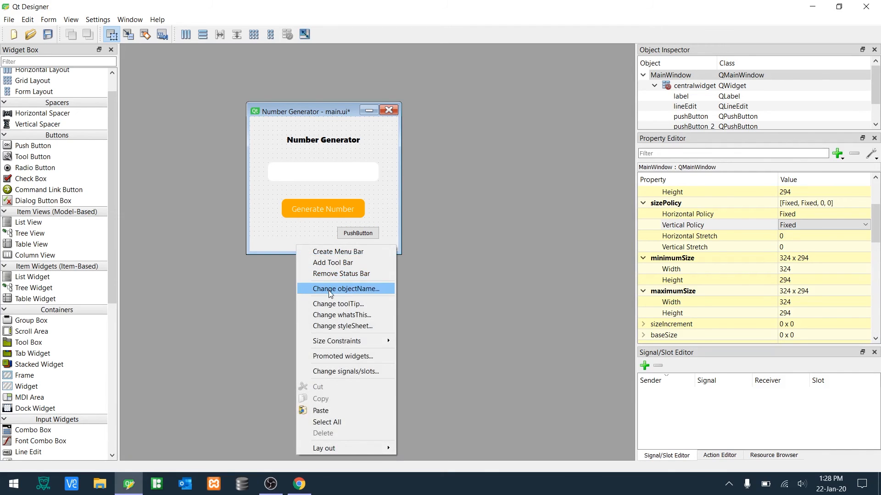
click(331, 322)
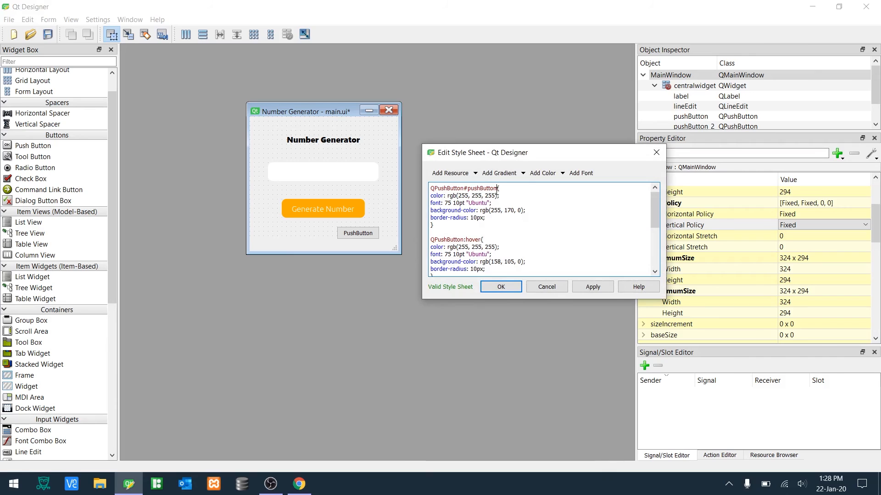
drag(497, 189, 464, 188)
key(BackSpace)
click(491, 286)
- Delete the second push button and save main.ui
click(357, 235)
key(Delete)
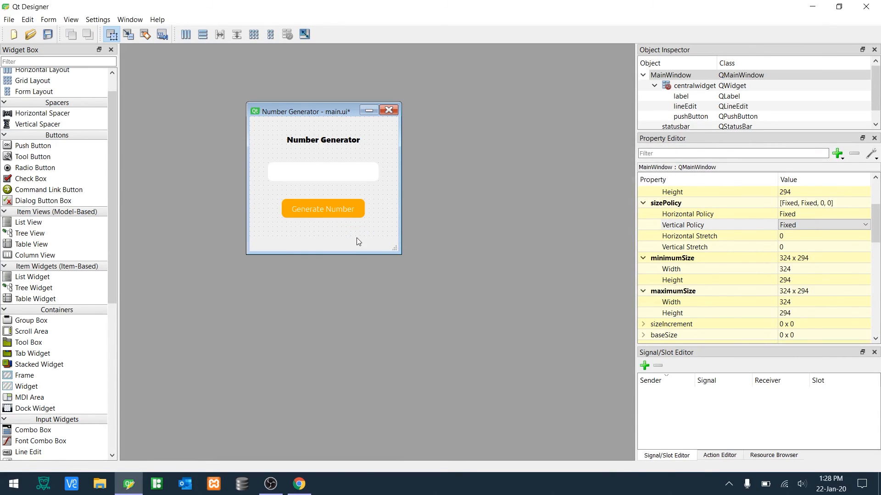
key(ctrl+s)
key(ctrl+s)
- Rename the line edit object to number_display
drag(729, 133, 730, 204)
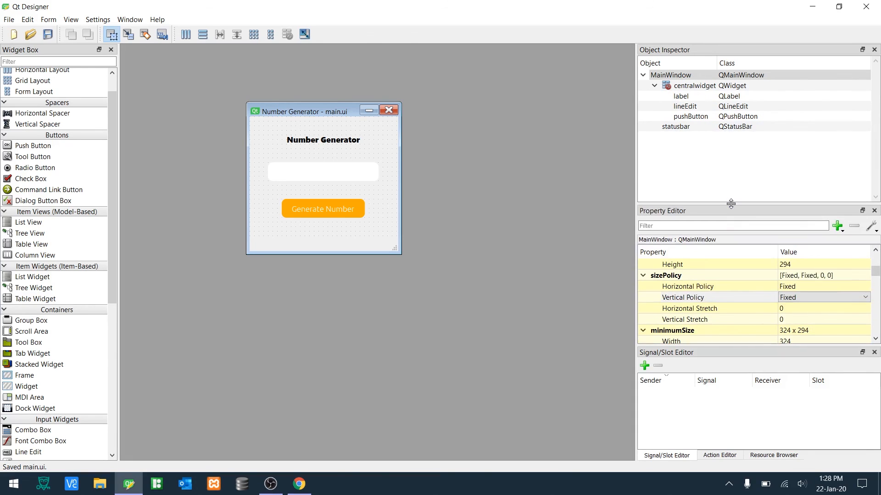
click(701, 129)
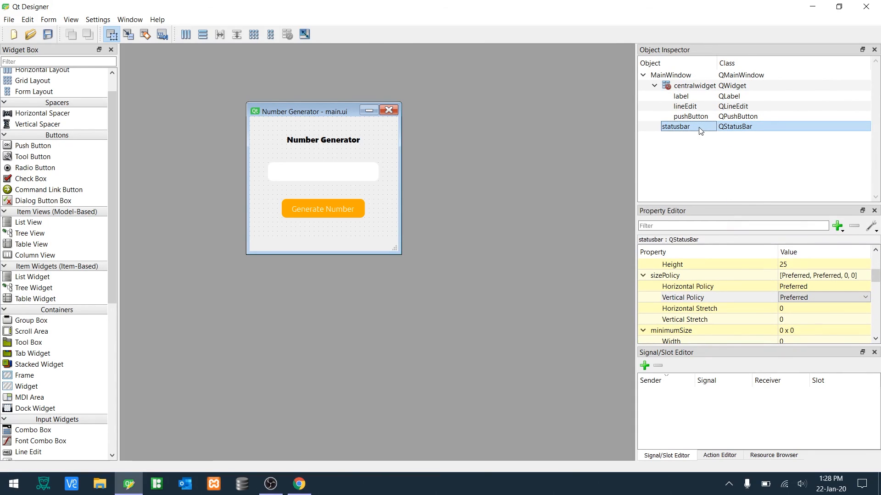
click(691, 87)
click(688, 97)
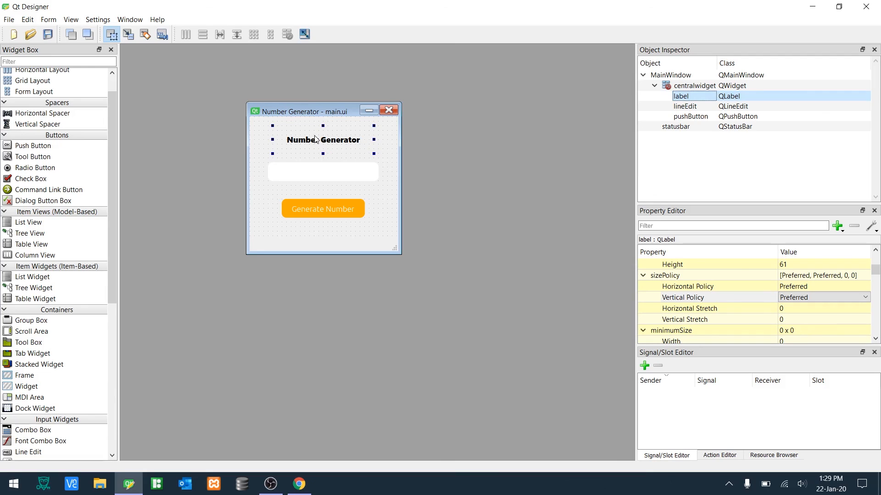
double_click(696, 106)
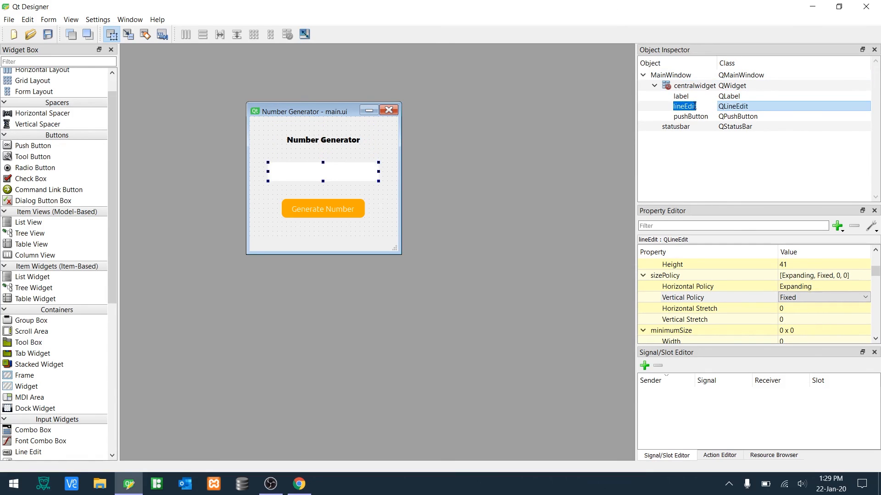
text(numbe)
text(r_displ)
text(ay)
- Rename the Generate Number push button object to generate_button and save main.ui
click(693, 117)
double_click(693, 117)
text(ge)
text(nerate)
text(_button)
key(Return)
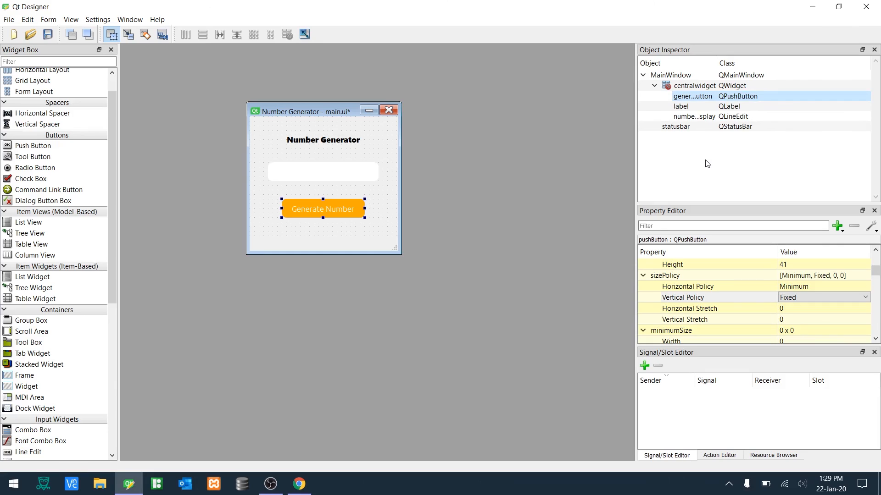
key(ctrl+s)
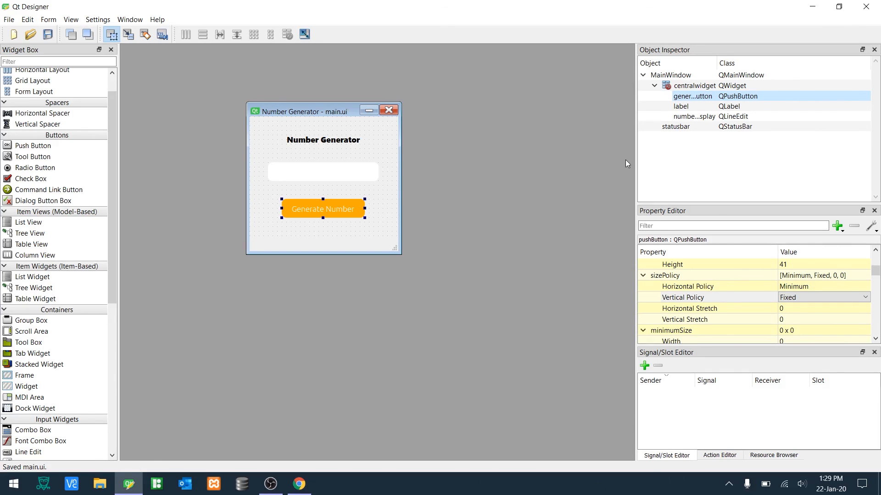